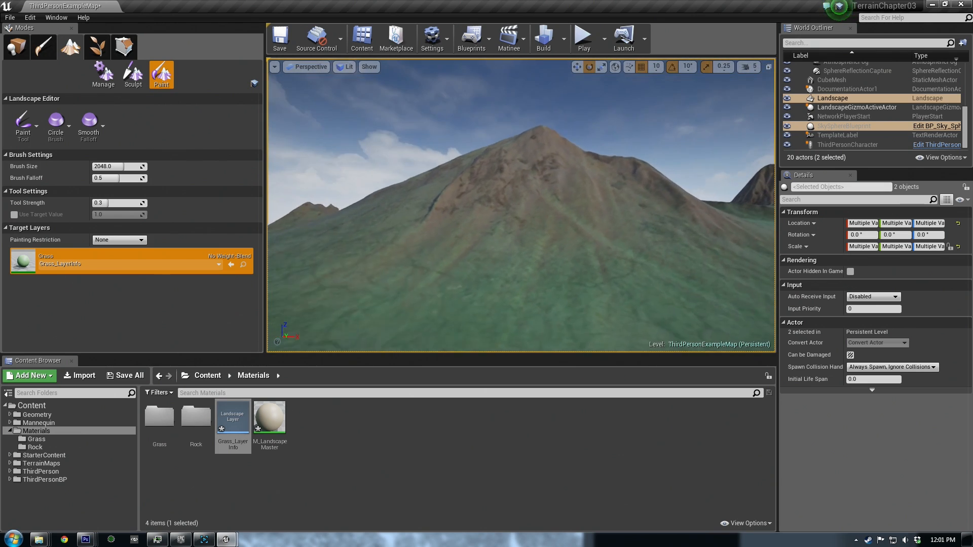
Paint the Grass layer across the mountain's front slope and erase part of it to expose the rock
click(90, 126)
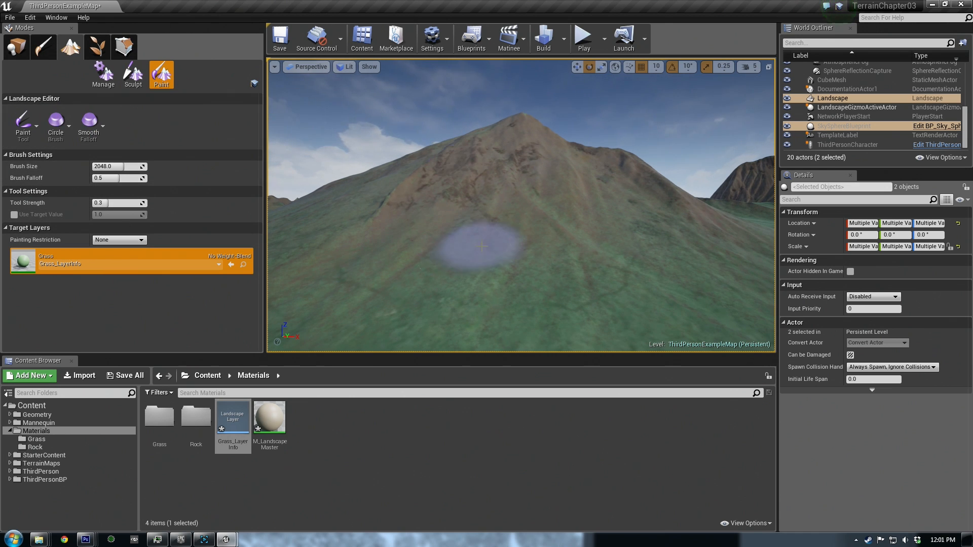
scroll(488, 243, up, 3)
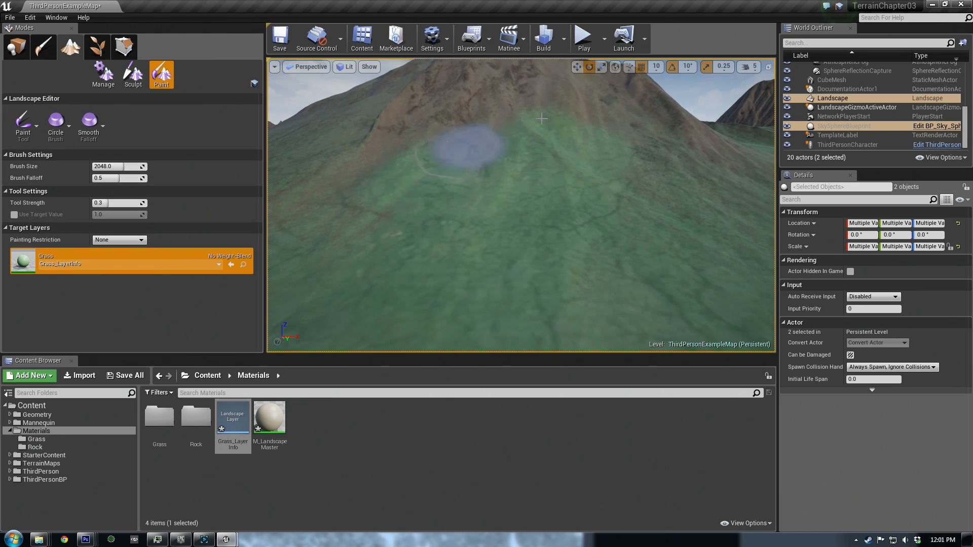
scroll(548, 245, down, 3)
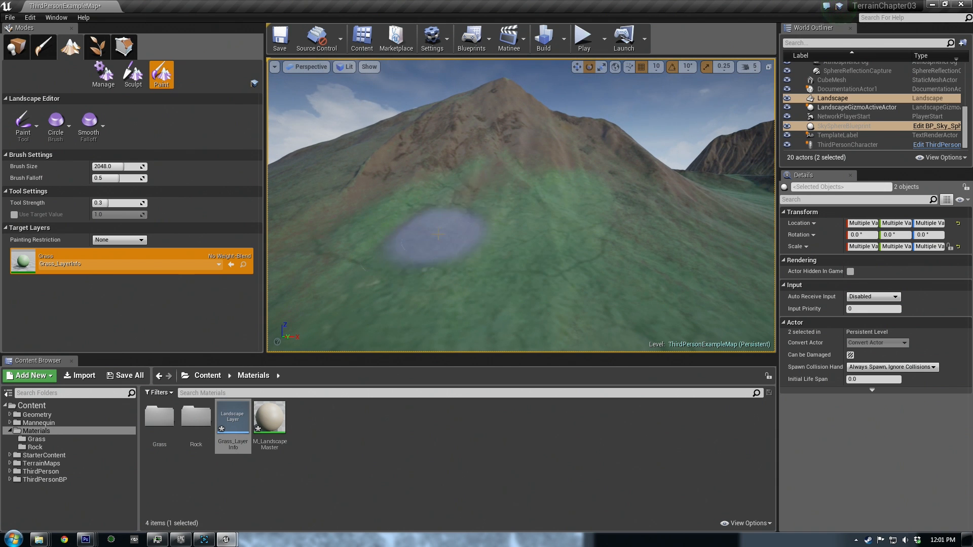
drag(391, 314, 535, 165)
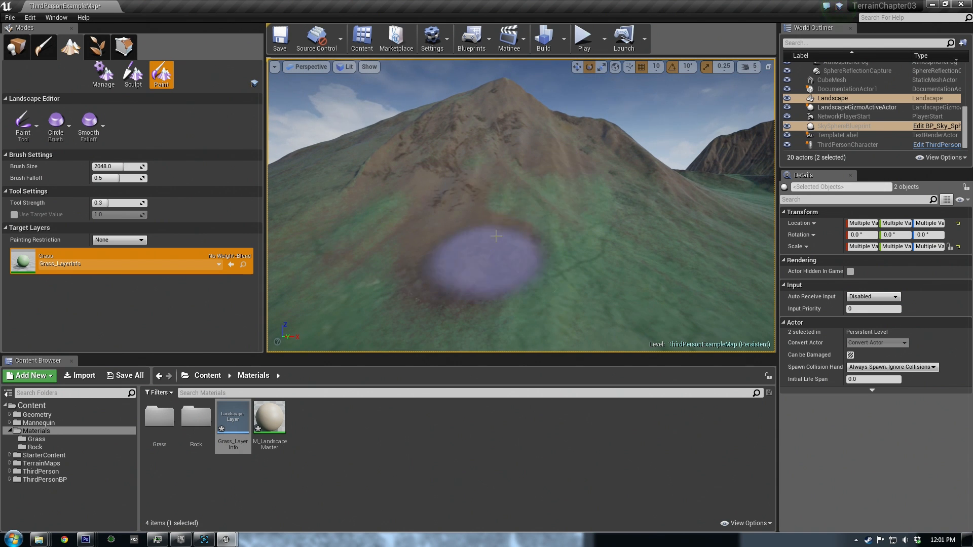
mouse_move(469, 231)
right_down()
mouse_move(468, 256)
mouse_move(480, 260)
mouse_move(456, 258)
right_up()
Play-test the level by running and jumping the character off the platform across the landscape, and end the session
click(584, 38)
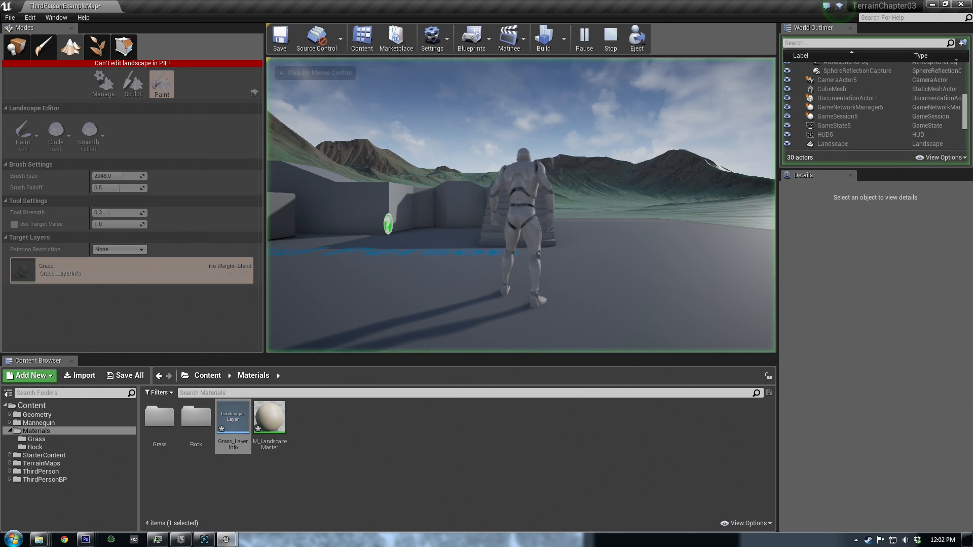
key(w)
key(d)
click(669, 264)
key(d)
key(space)
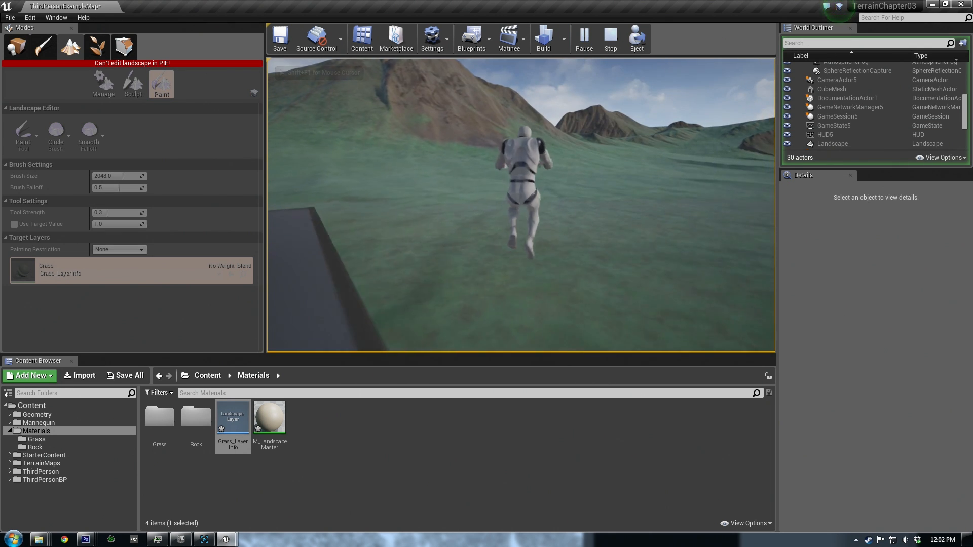
key(w)
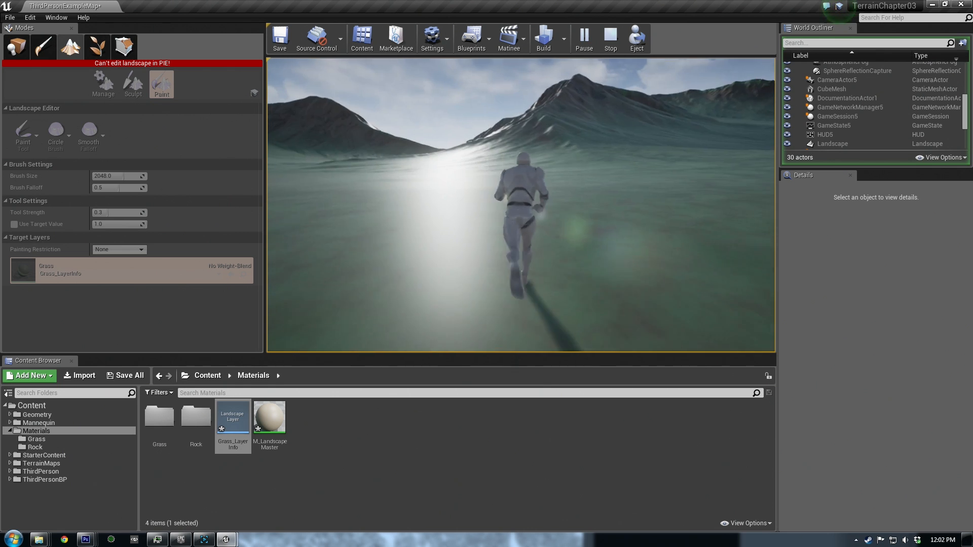
key(Escape)
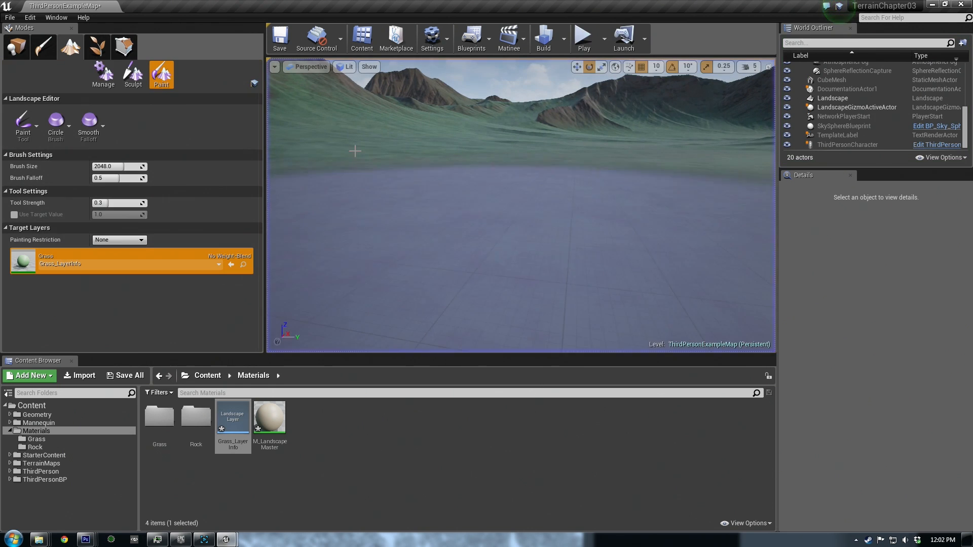
Return to the Unreal Editor level and survey the terrain around the start platform
click(10, 18)
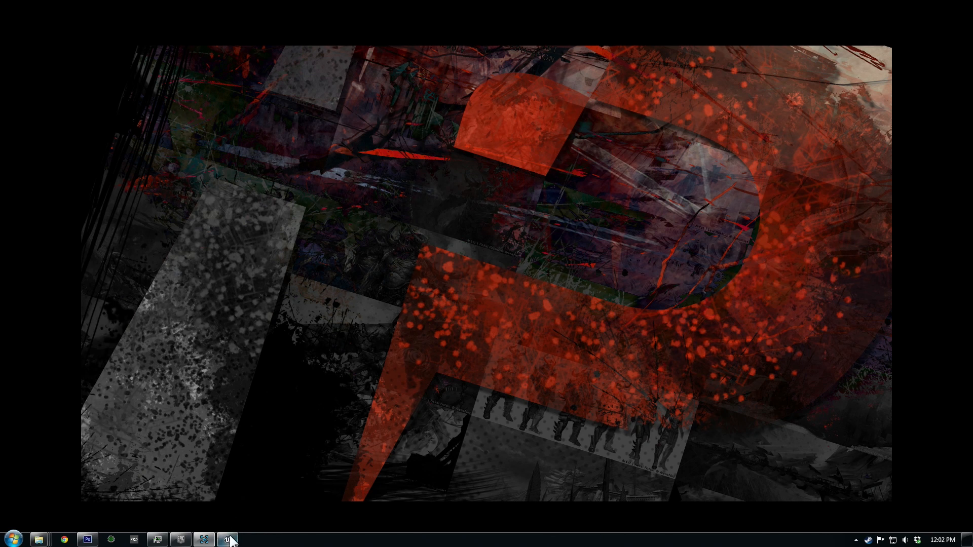
click(228, 540)
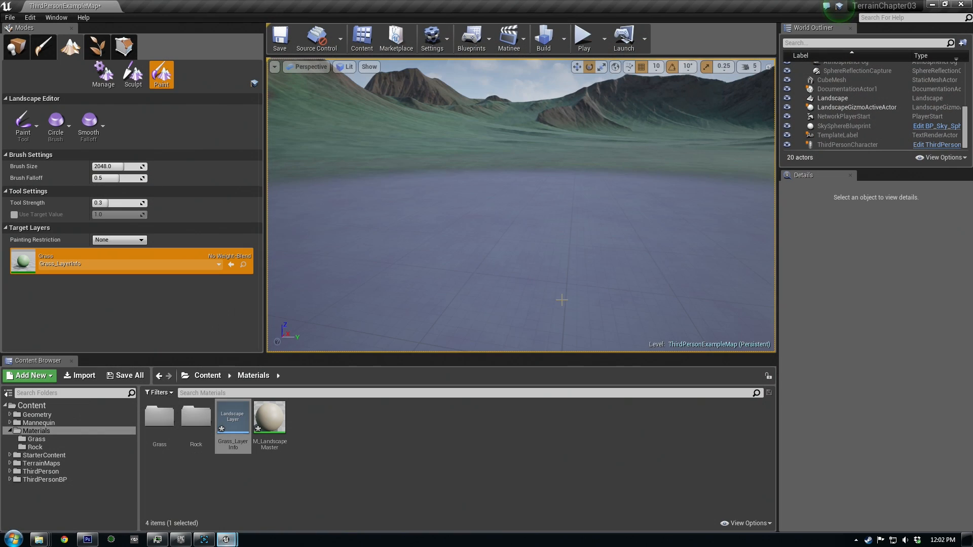
right_drag(521, 205, 491, 178)
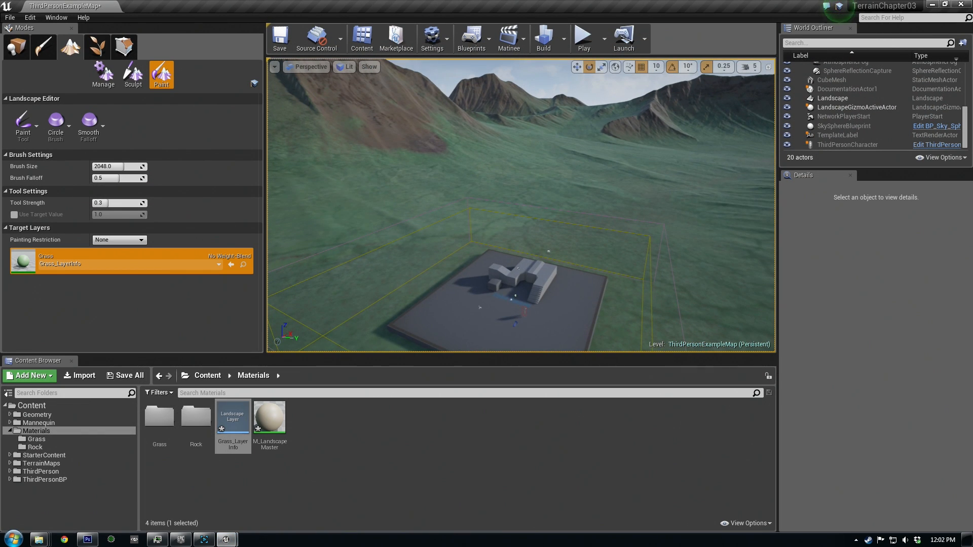
right_drag(552, 215, 553, 215)
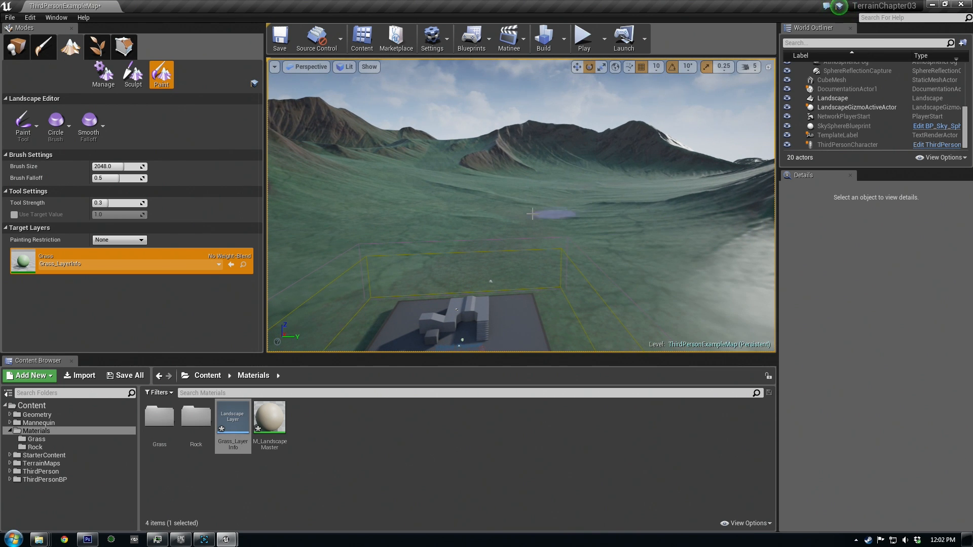
right_drag(439, 180, 431, 215)
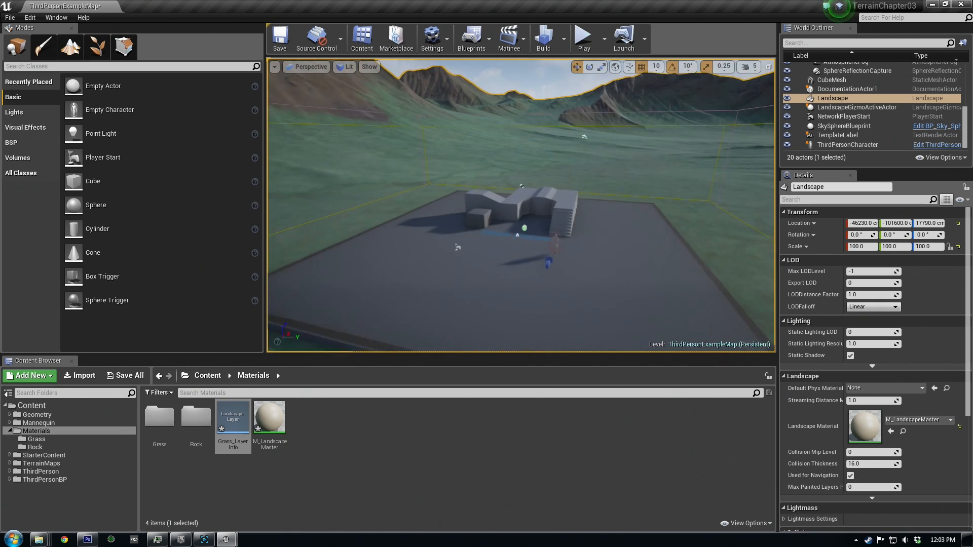
Examine the landscape's grass and rock texturing from high above the platform and from closer range
right_drag(452, 154, 462, 151)
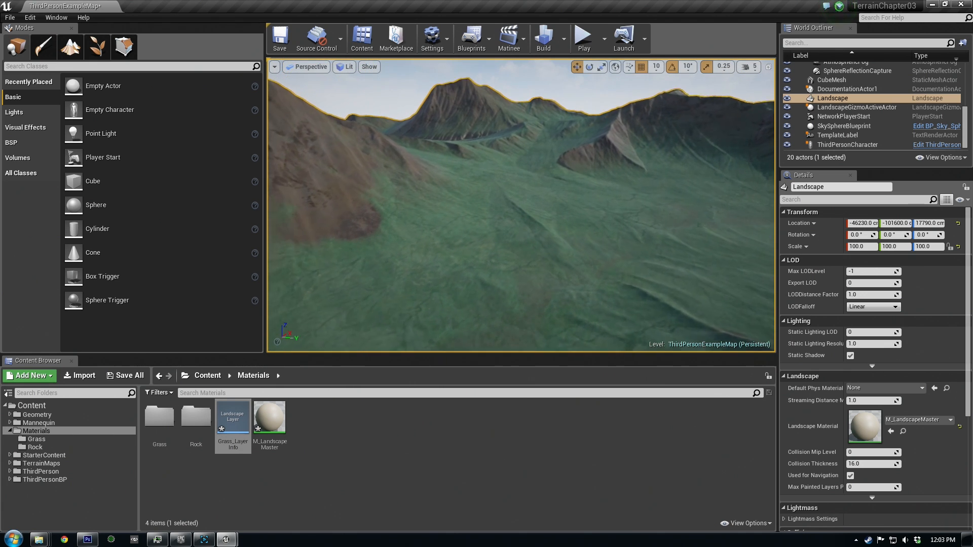
right_drag(521, 204, 521, 175)
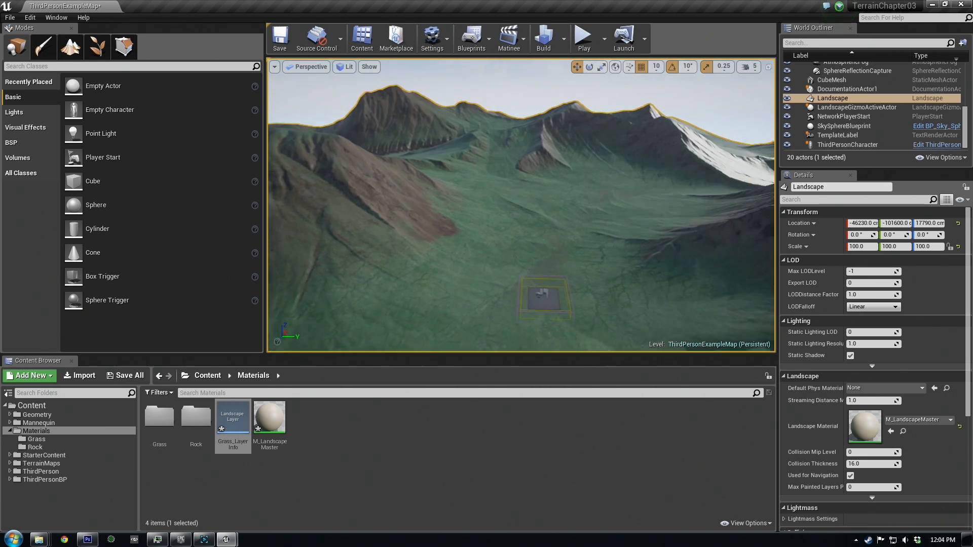
right_drag(521, 204, 572, 223)
right_drag(521, 205, 547, 227)
key(w)
right_drag(593, 150, 592, 150)
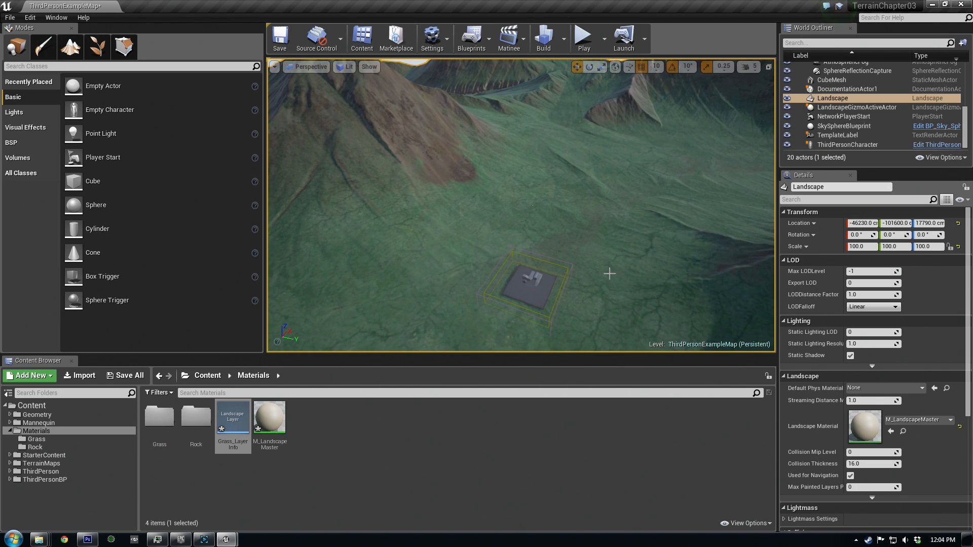
right_drag(414, 168, 414, 134)
key(w)
right_drag(457, 257, 457, 258)
right_drag(602, 177, 602, 178)
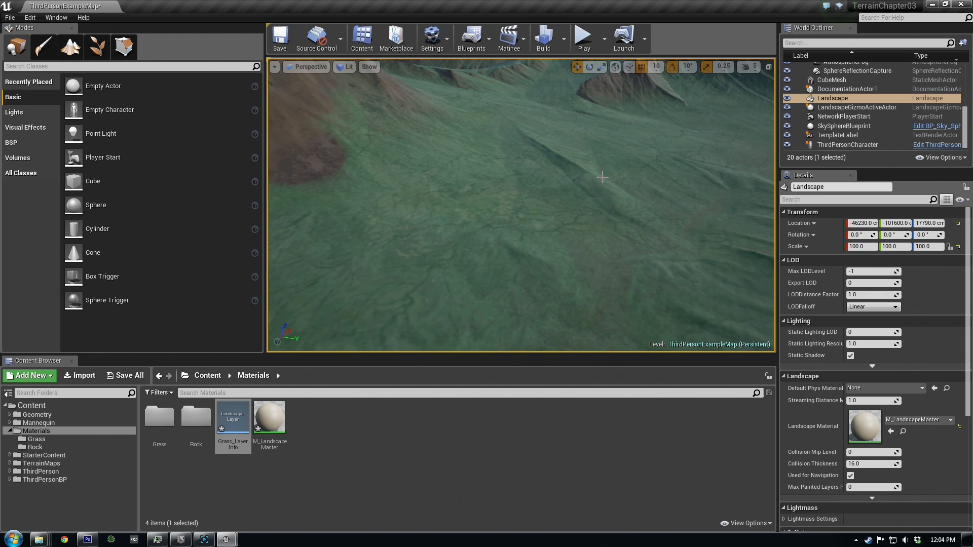
scroll(608, 225, down, 2)
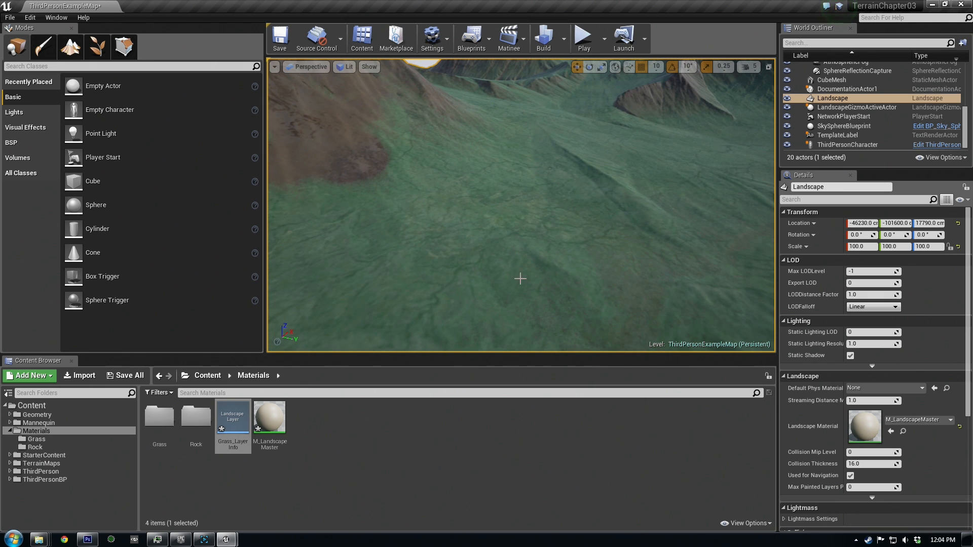
Switch to Photoshop and examine the Rock_Diffuse_Far.tga texture
key(alt+Tab)
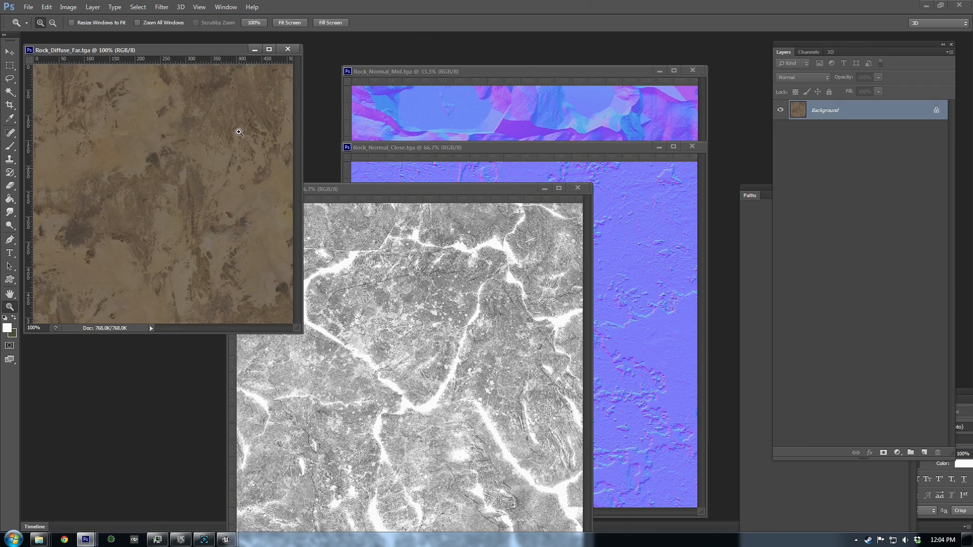
drag(190, 48, 196, 43)
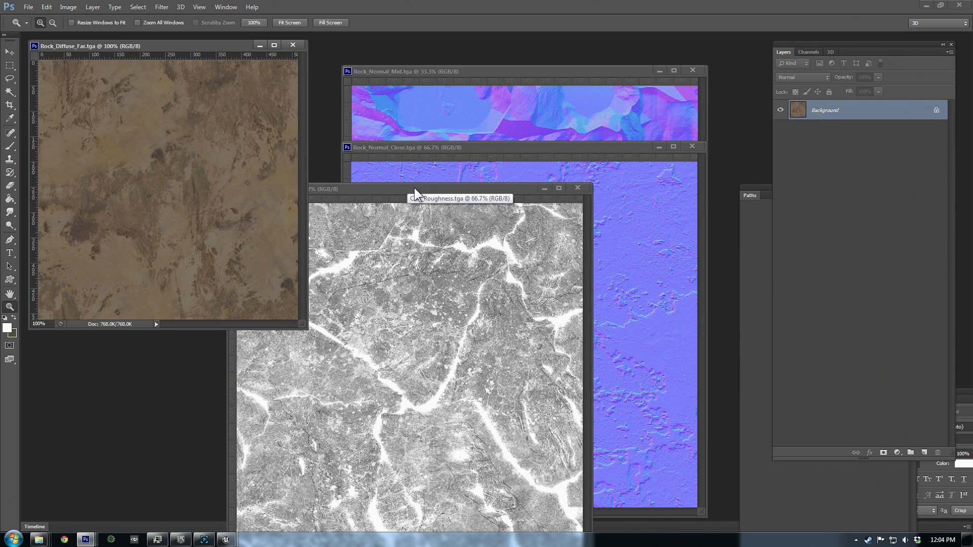
mouse_move(172, 44)
mouse_down()
mouse_move(174, 62)
mouse_move(449, 141)
mouse_move(156, 47)
mouse_move(167, 42)
mouse_up()
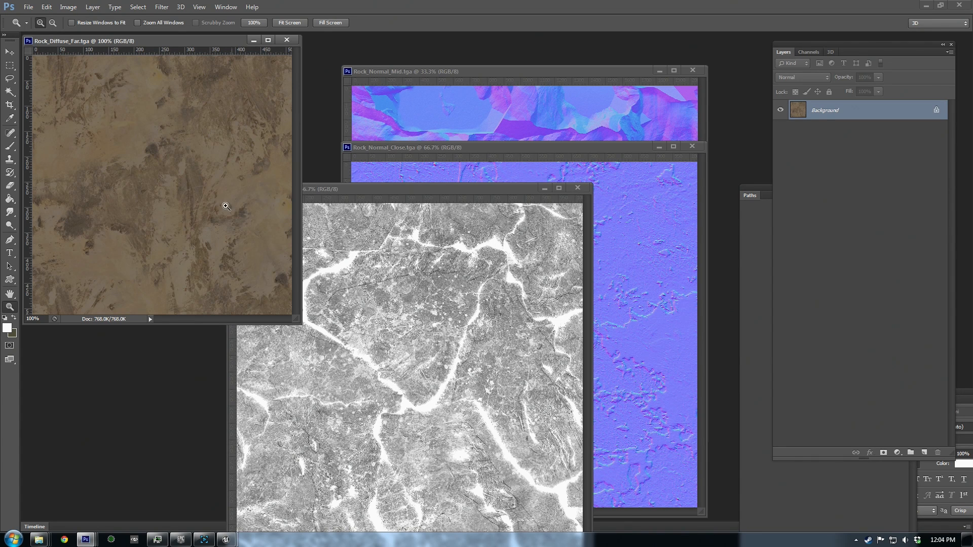
drag(201, 38, 207, 43)
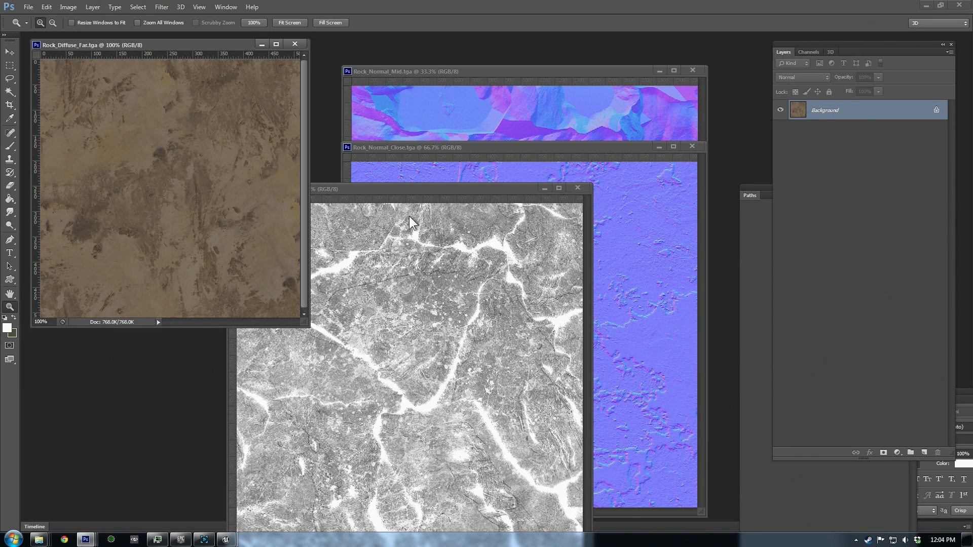
Spread out the Cliff_Roughness.tga, Rock_Normal_Mid.tga and Rock_Normal_Close.tga windows and examine the mid-distance normal map
drag(398, 189, 249, 177)
drag(491, 72, 285, 73)
drag(532, 144, 625, 149)
drag(289, 81, 308, 79)
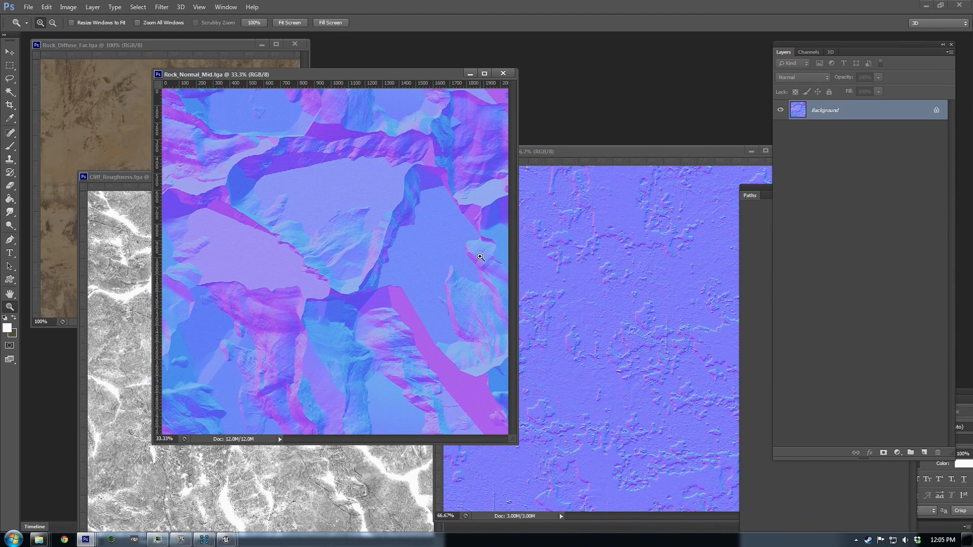
drag(395, 74, 355, 77)
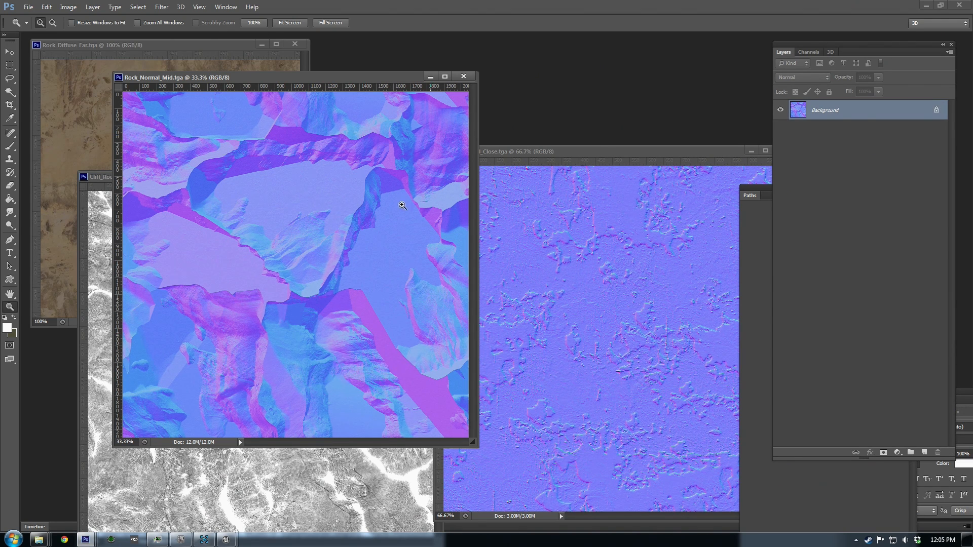
mouse_move(351, 78)
mouse_down()
mouse_move(373, 62)
mouse_move(357, 77)
mouse_up()
Bring Rock_Normal_Close.tga to the front and inspect its fine surface detail up close
drag(564, 153, 412, 119)
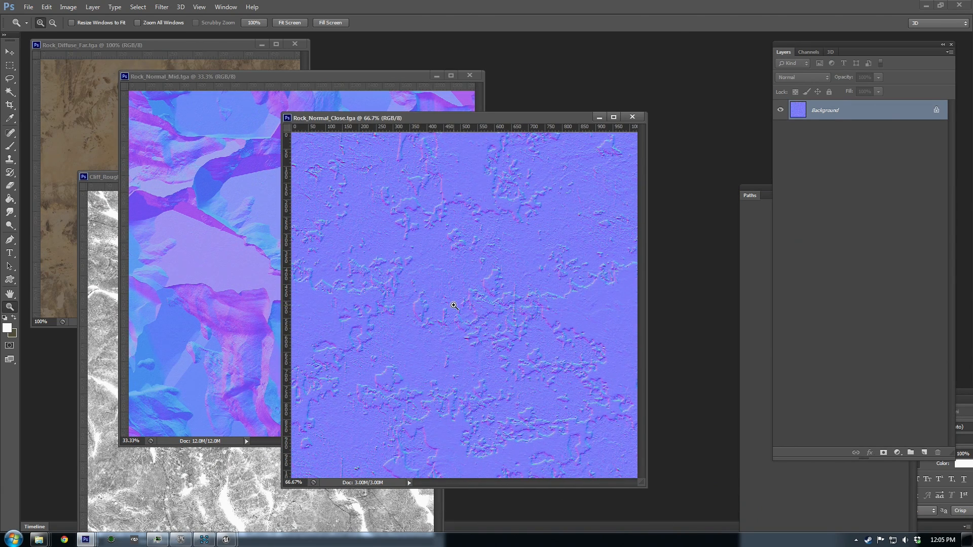
click(454, 306)
click(495, 405)
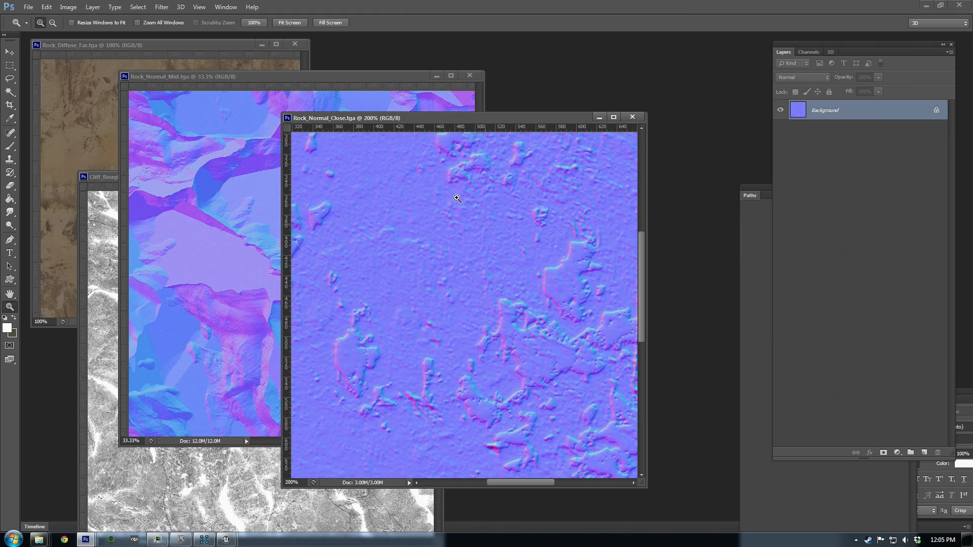
alt+click(495, 351)
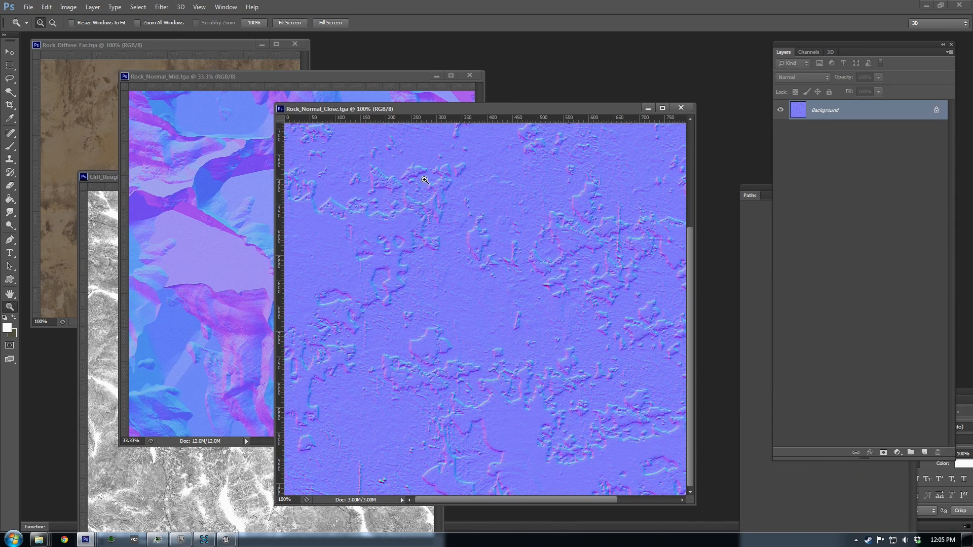
Bring Rock_Normal_Mid.tga and then Rock_Diffuse_Far.tga to the front to compare the rock textures
drag(372, 78, 380, 75)
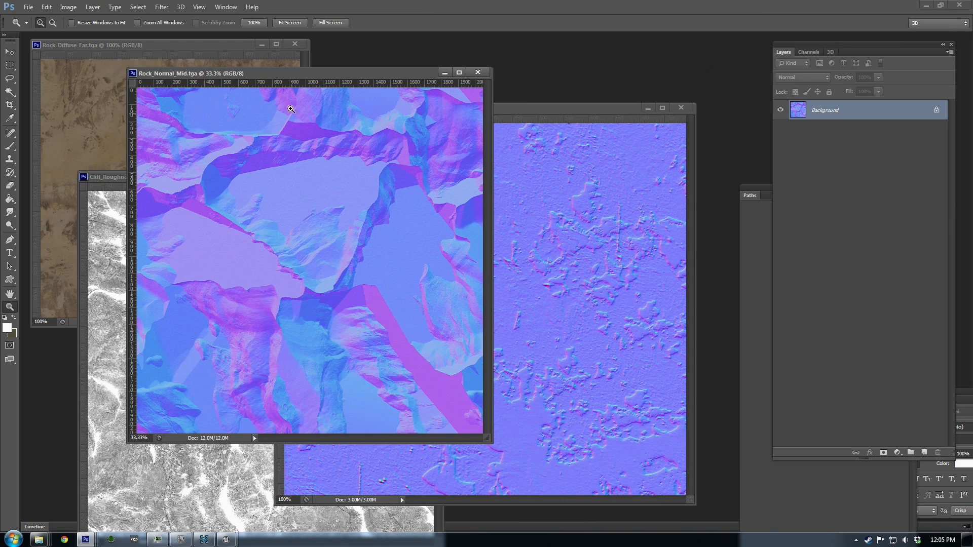
drag(261, 76, 299, 76)
click(232, 64)
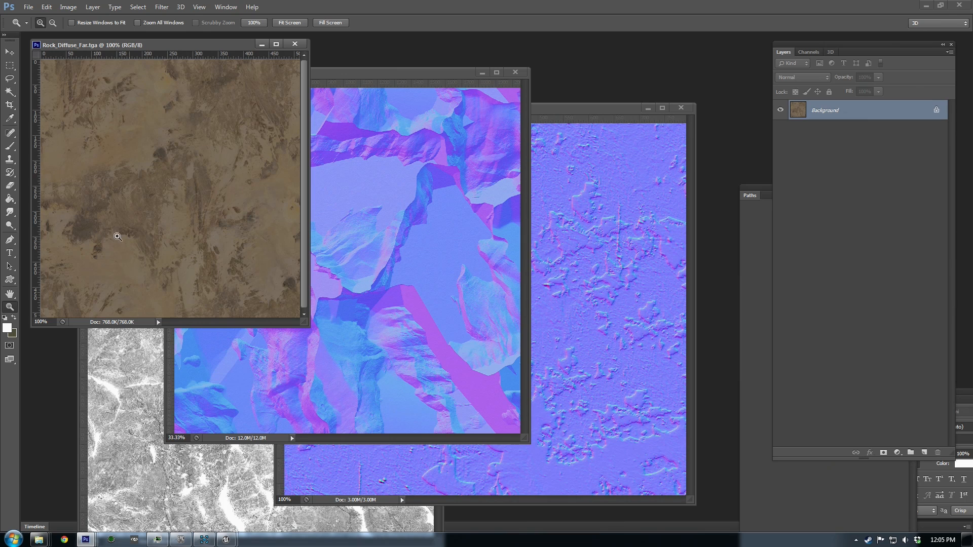
Switch to the M_LandscapeMaster material in Unreal and review its layer blend graph alongside the F_Grass function
mouse_move(226, 541)
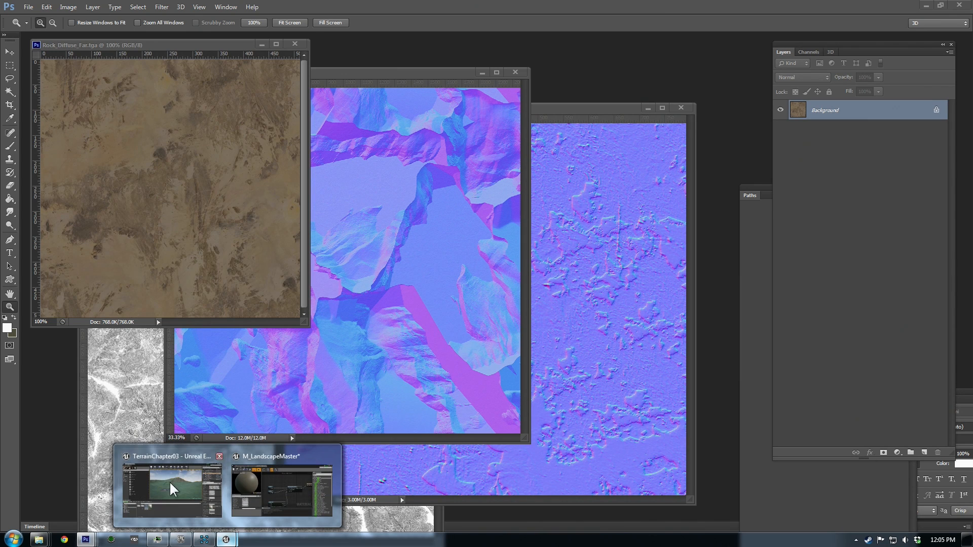
click(259, 456)
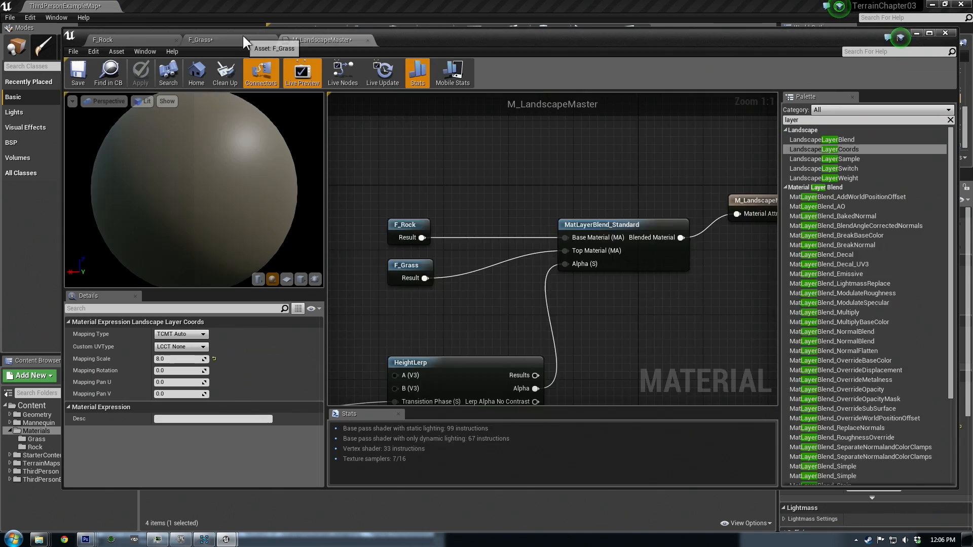
click(242, 38)
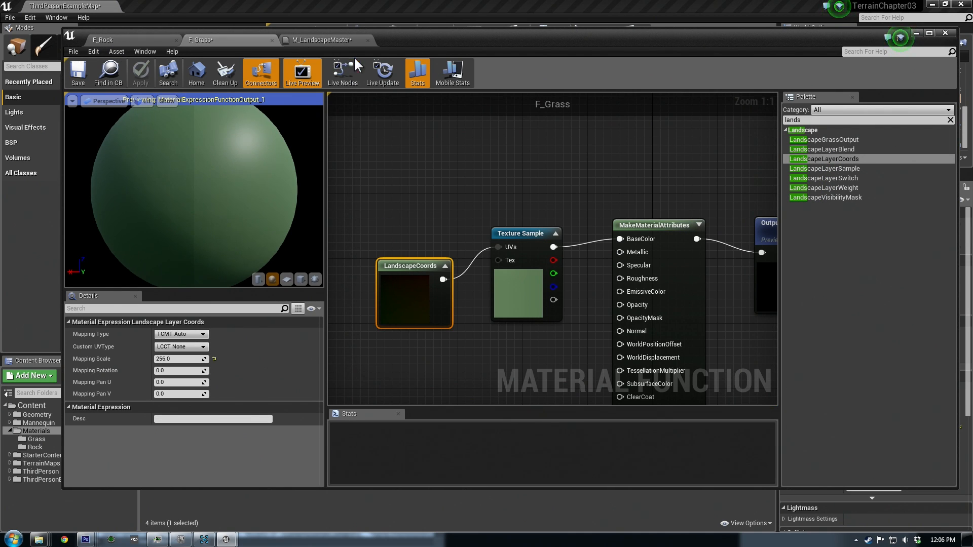
click(333, 42)
scroll(552, 184, up, 2)
scroll(513, 151, down, 3)
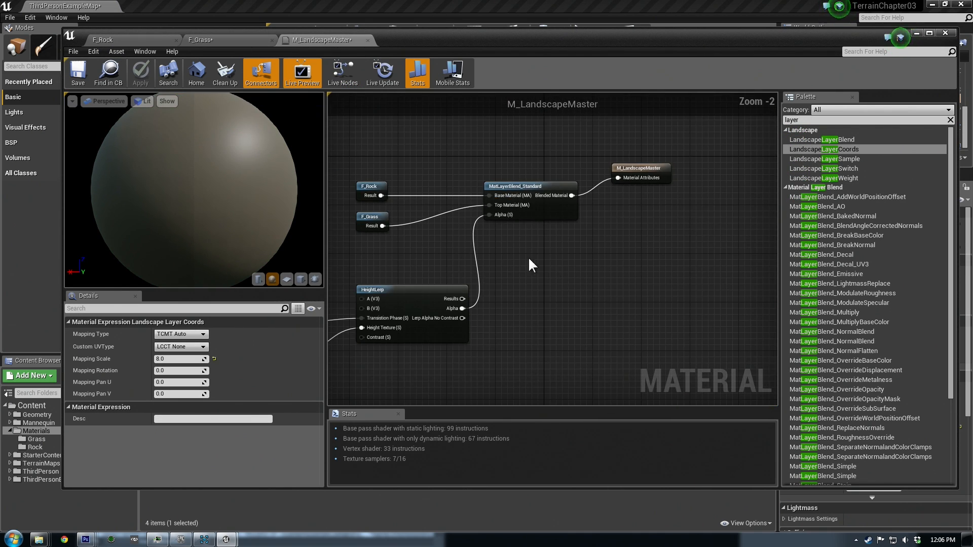
right_drag(579, 259, 570, 276)
scroll(625, 258, up, 2)
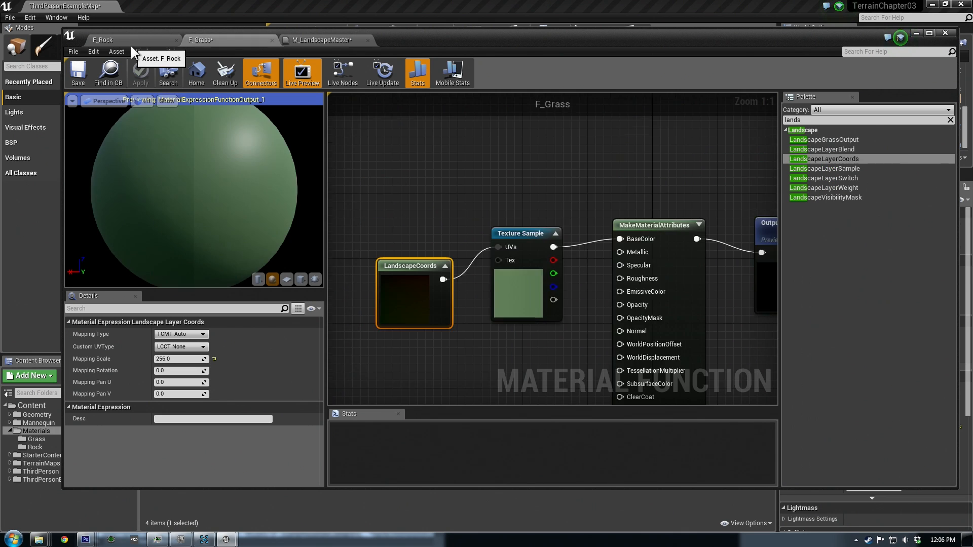
Show the F_Rock material function and reposition the material editor window over the level editor
click(131, 45)
drag(208, 28, 233, 56)
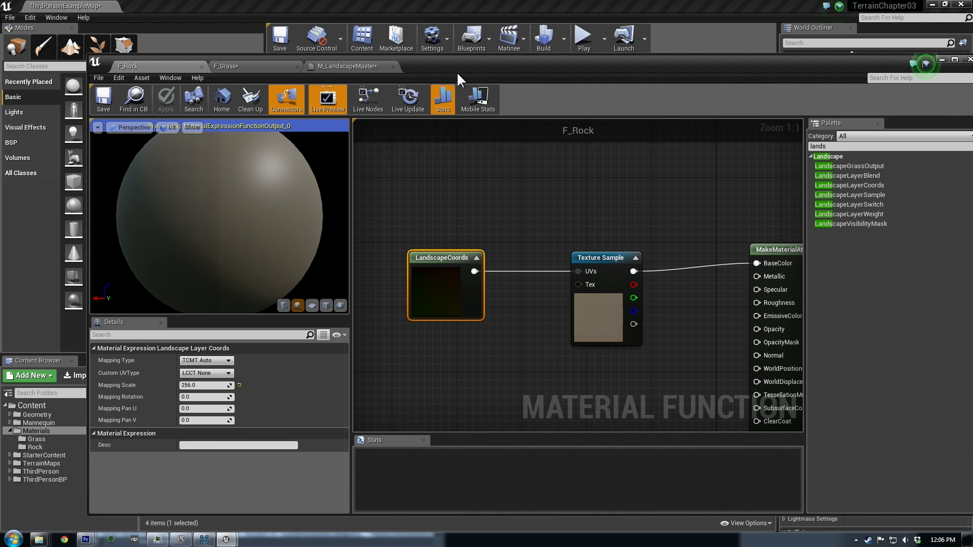
Move the LandscapeCoords node farther from the Texture Sample and slightly higher in the F_Rock graph
scroll(560, 272, down, 3)
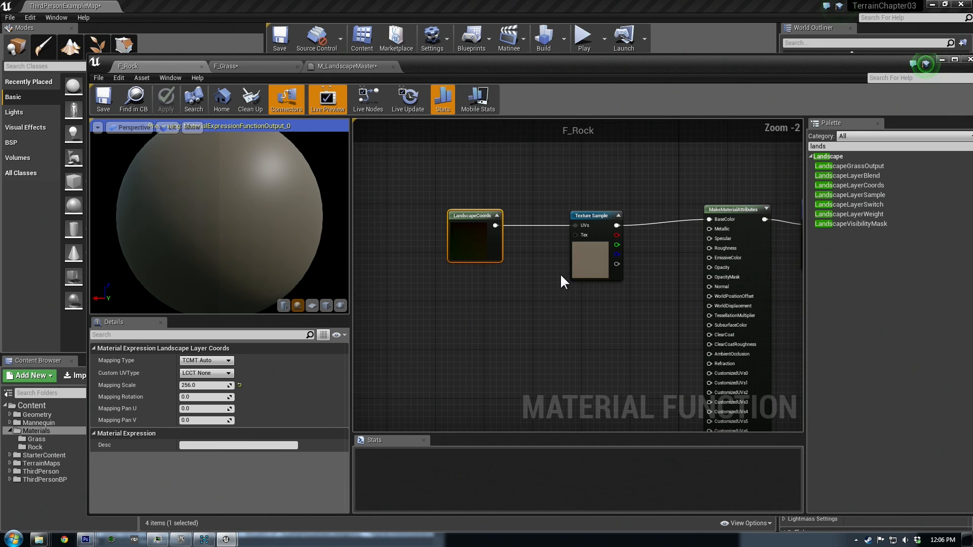
drag(467, 216, 425, 210)
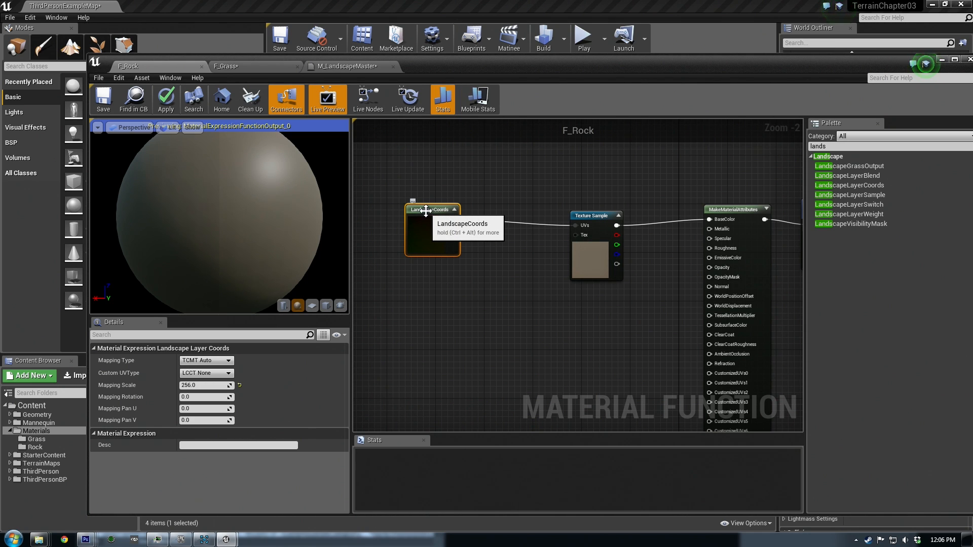
drag(426, 211, 426, 199)
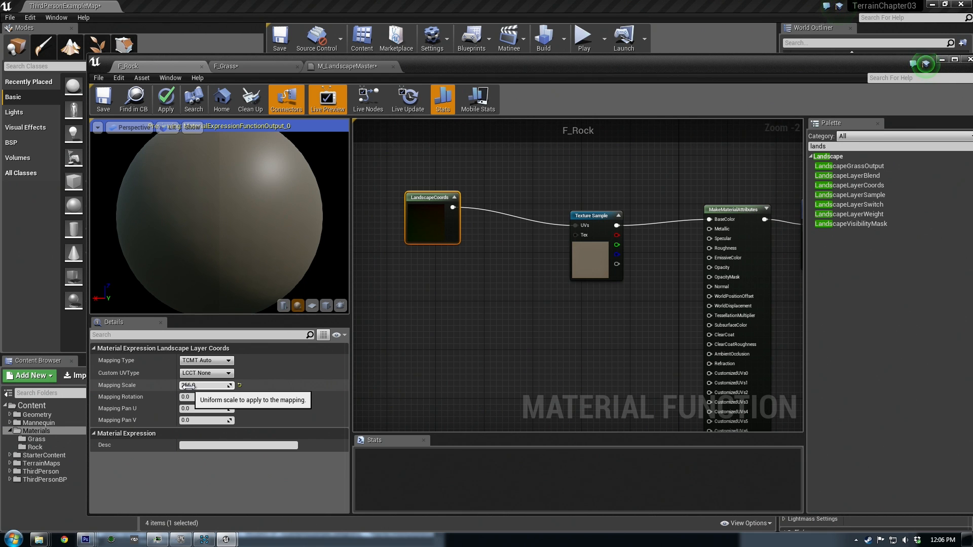
Shift the material editor window aside to examine the terrain in the level viewport, and bring the window back over it
drag(202, 56, 543, 173)
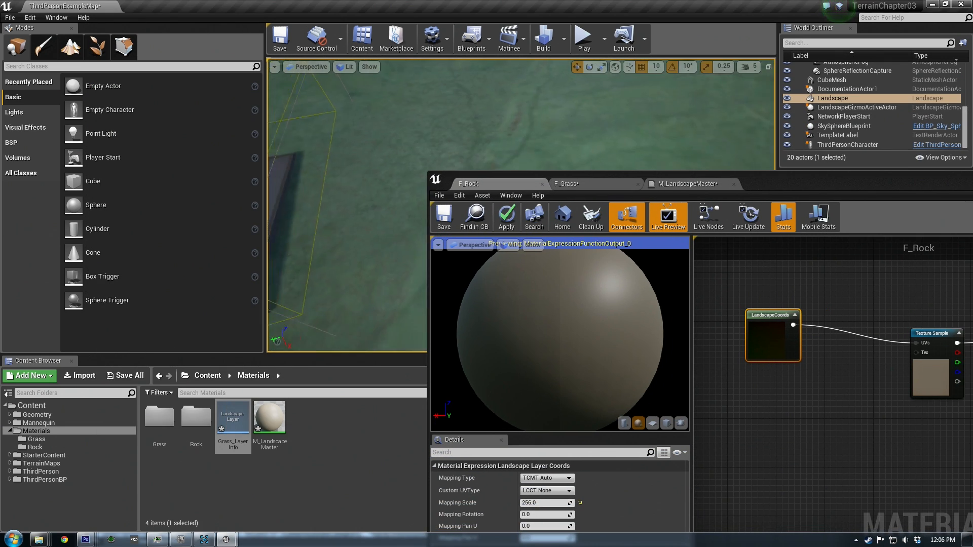
mouse_move(507, 127)
right_down()
mouse_move(507, 96)
mouse_move(506, 142)
right_up()
drag(533, 177, 491, 100)
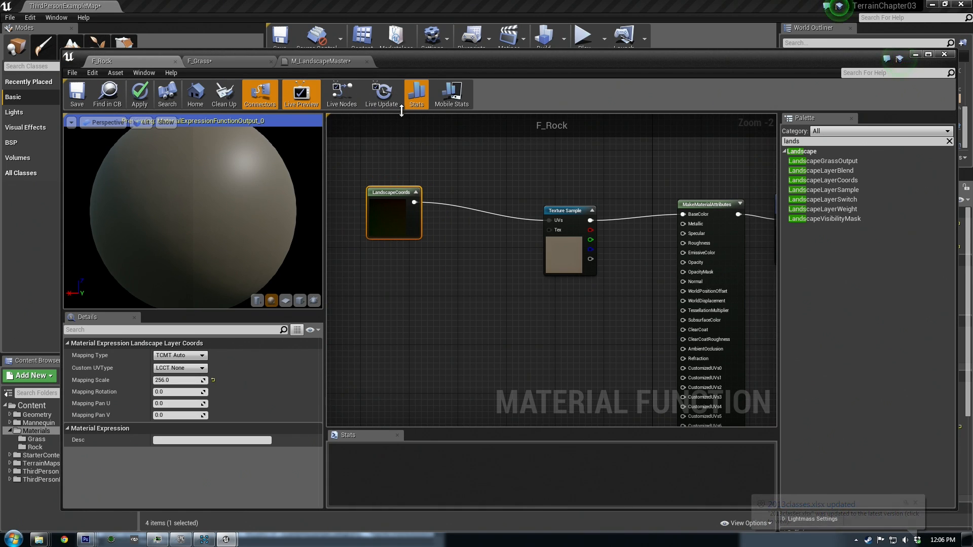
drag(402, 66, 421, 71)
Spread the nodes apart, placing the LandscapeCoords node lower and the Texture Sample higher to make room in the F_Rock graph
right_drag(426, 283, 489, 280)
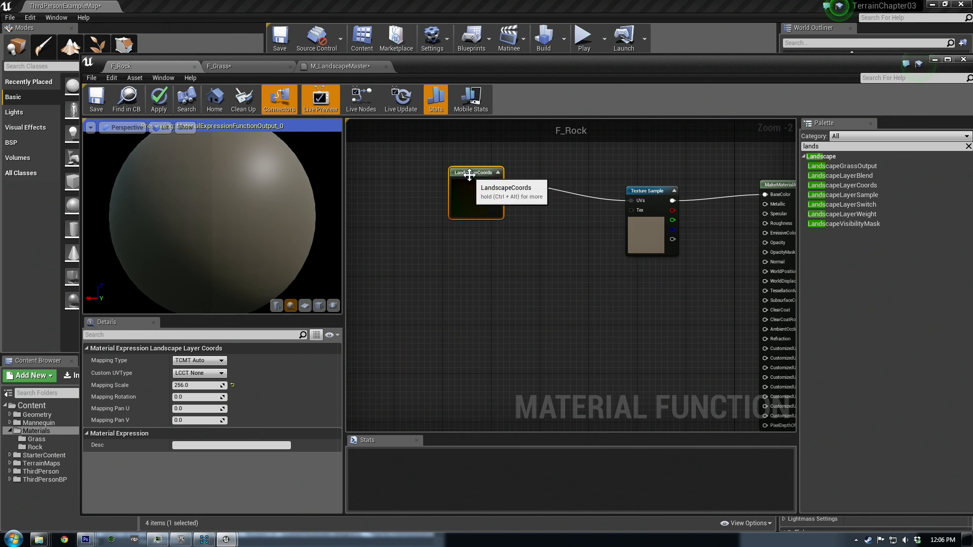
drag(471, 174, 428, 333)
drag(657, 191, 627, 155)
right_drag(621, 319, 614, 282)
right_drag(621, 215, 615, 244)
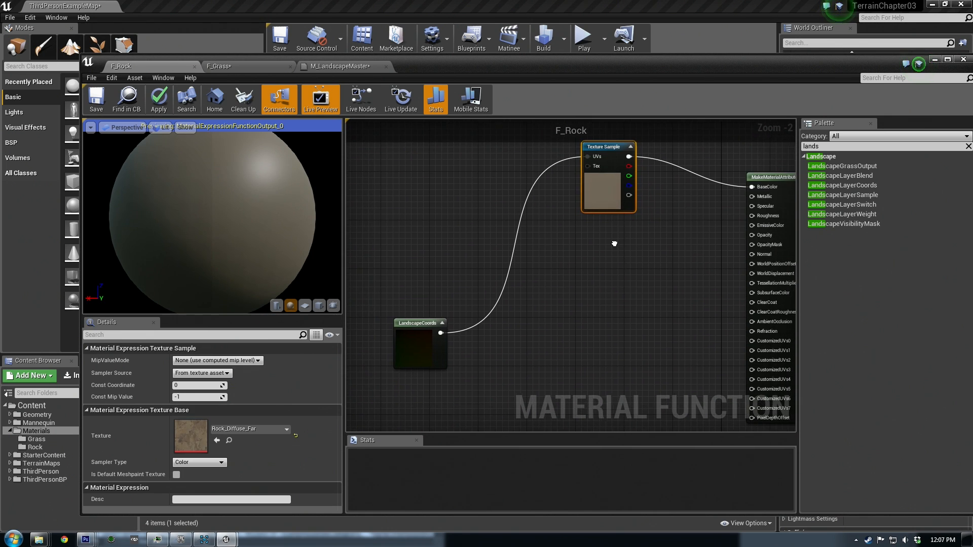
drag(430, 323, 407, 276)
scroll(583, 279, down, 2)
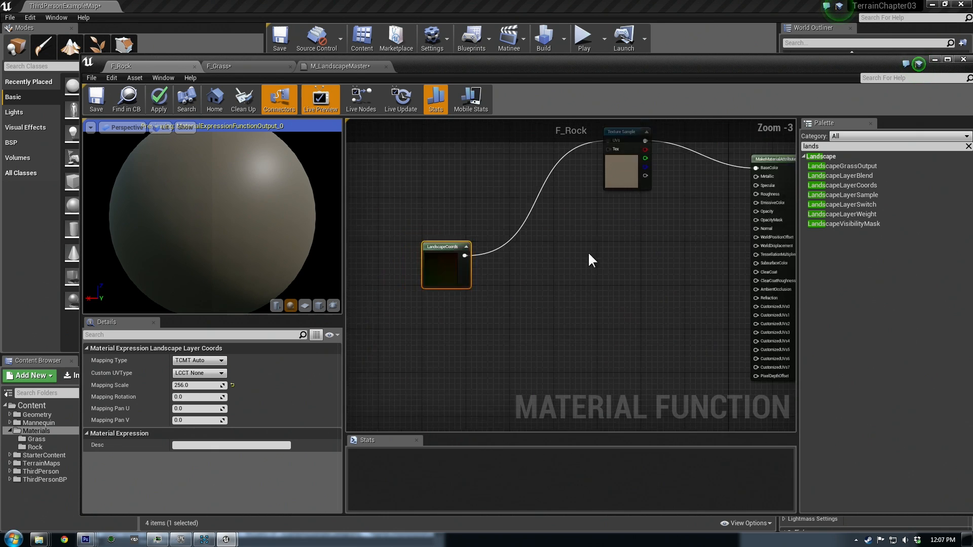
drag(484, 267, 477, 260)
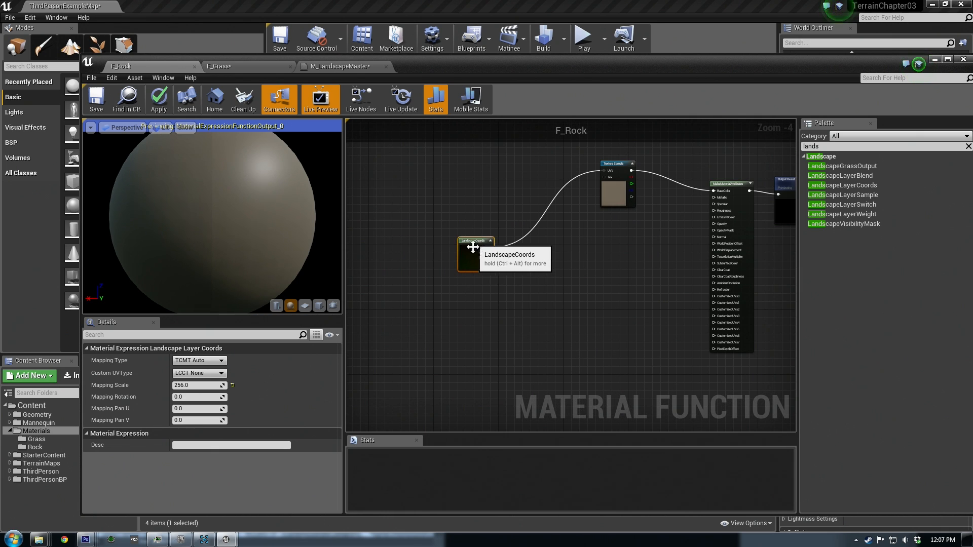
Frame the LandscapeCoords node in a comment box and stretch the box downward to make room for more nodes
key(c)
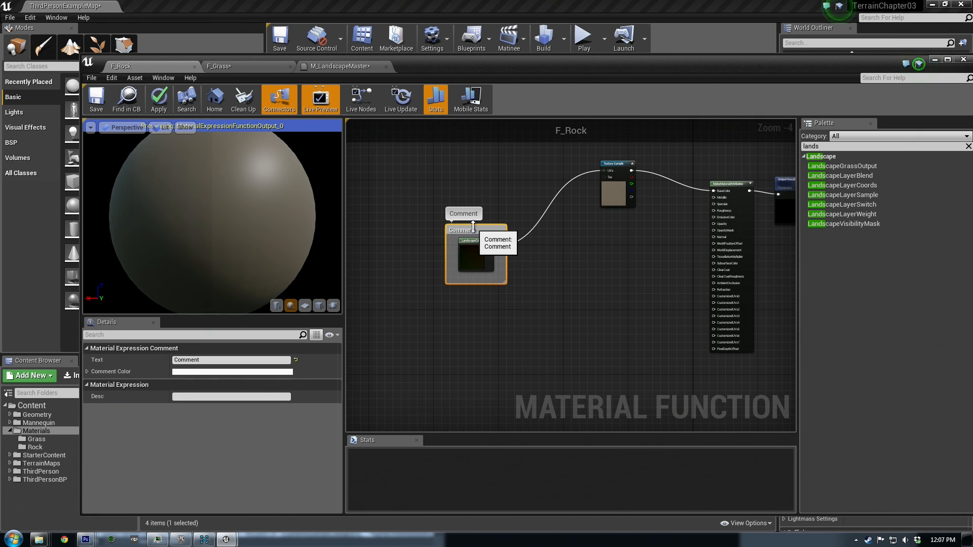
click(480, 241)
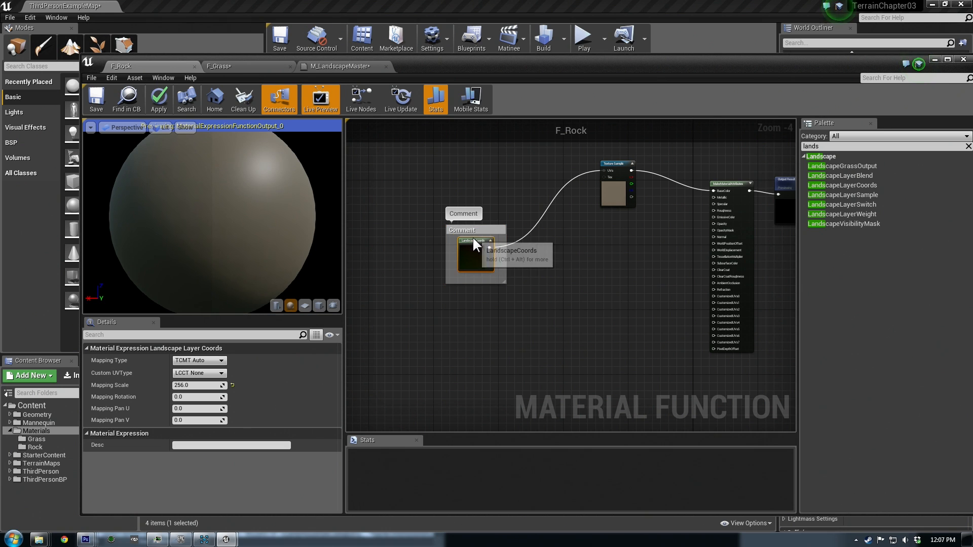
drag(489, 233, 472, 223)
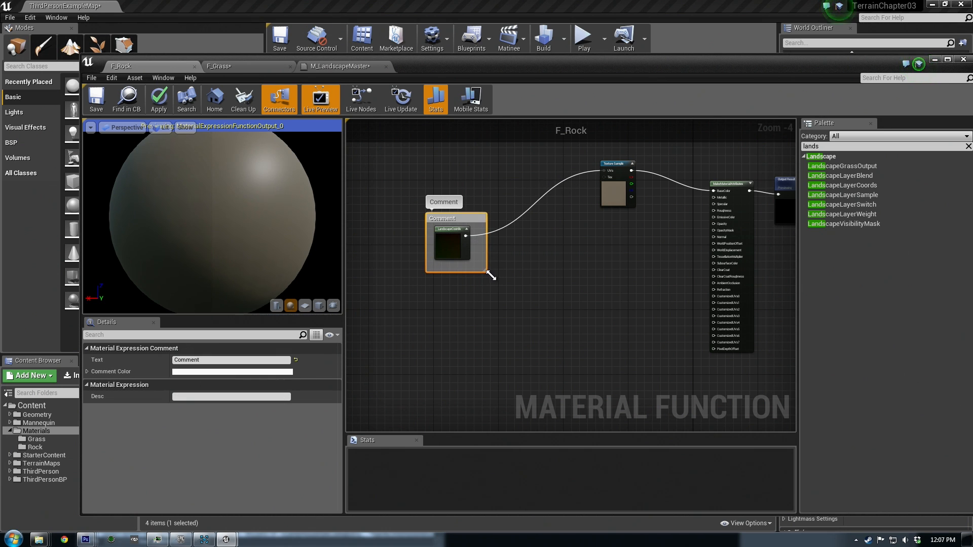
drag(488, 272, 512, 446)
right_drag(514, 345, 524, 285)
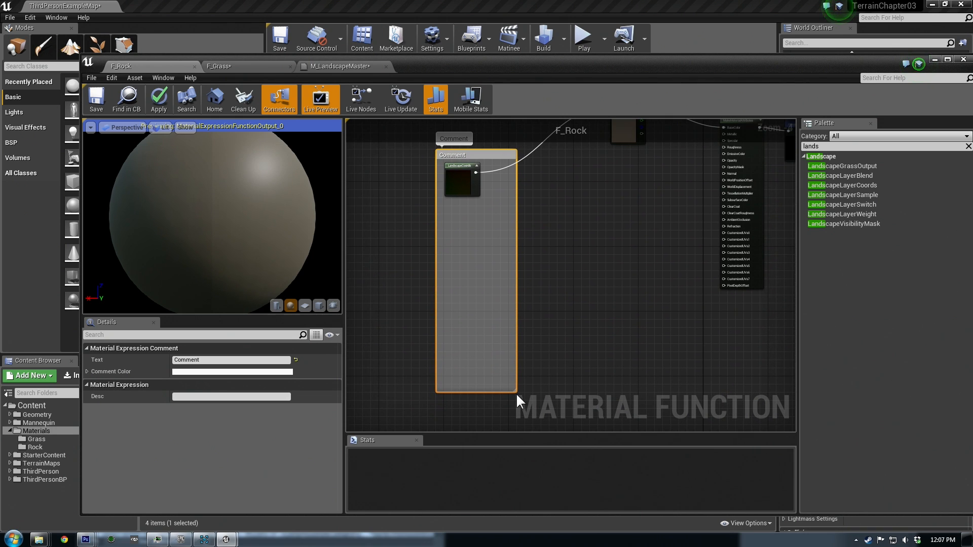
drag(520, 396, 515, 406)
right_drag(476, 266, 488, 305)
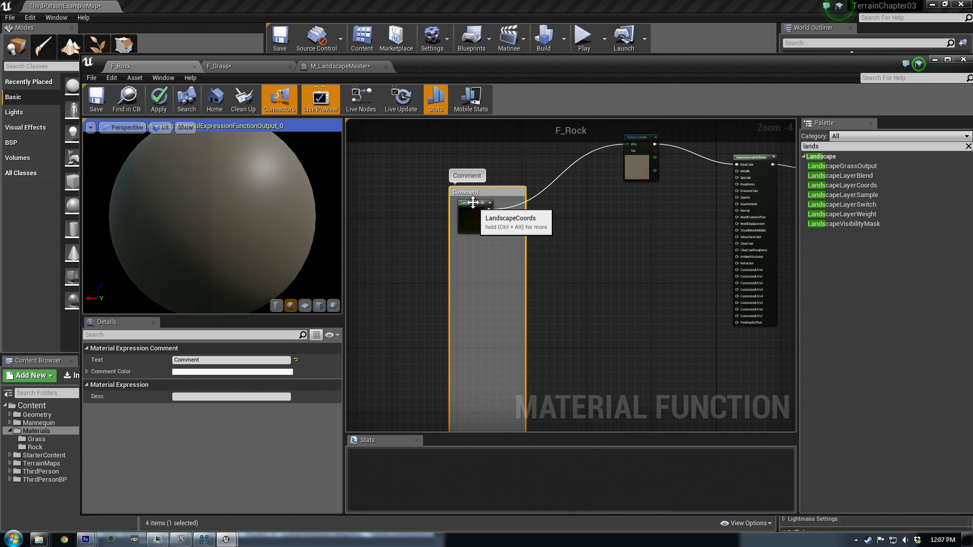
Reposition the LandscapeCoords node inside the tall comment box and title the box "LandscapeCoords"
click(474, 208)
drag(473, 205, 481, 205)
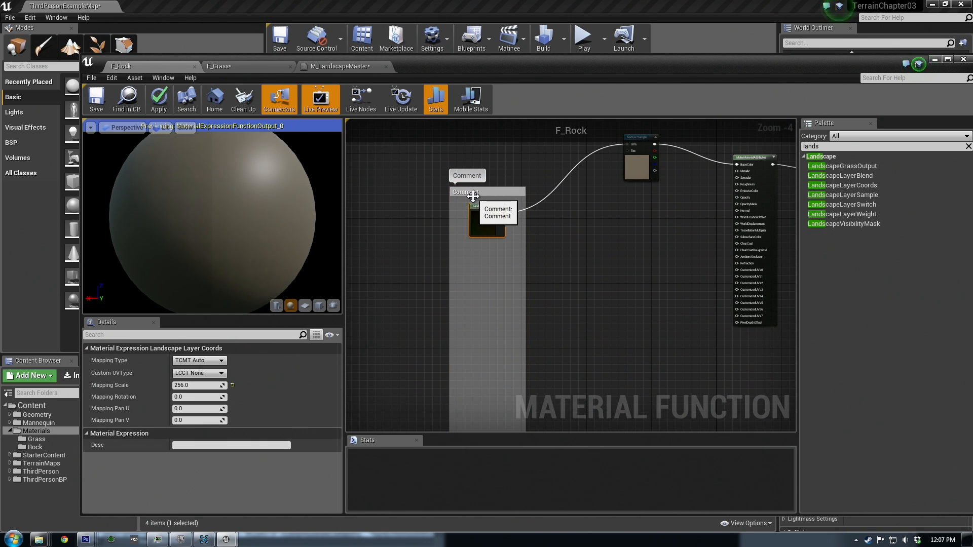
click(473, 195)
click(213, 360)
text(LandscapeCoords)
key(Return)
Frame the LandscapeCoords node in a nested comment titled "Far", fitted inside the LandscapeCoords box
click(474, 212)
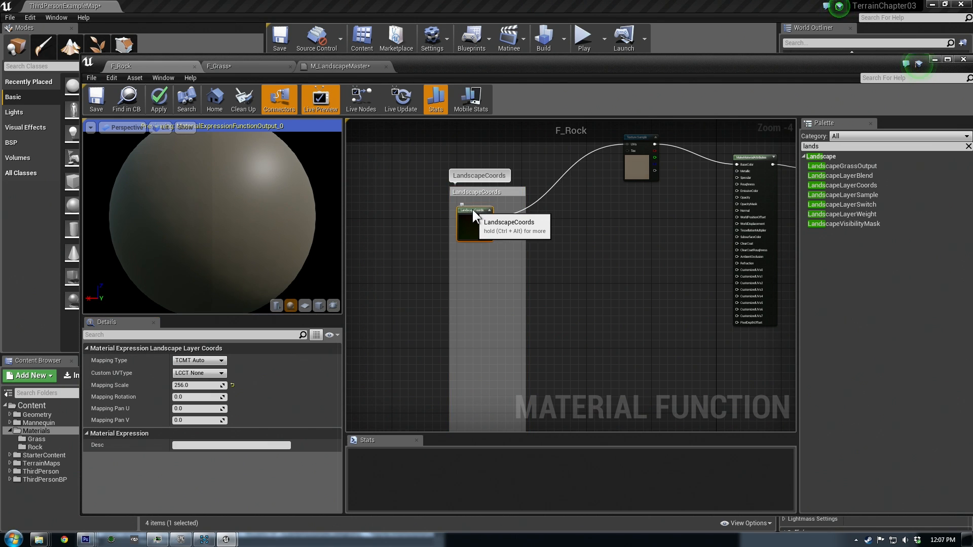
scroll(474, 215, up, 3)
key(c)
click(489, 222)
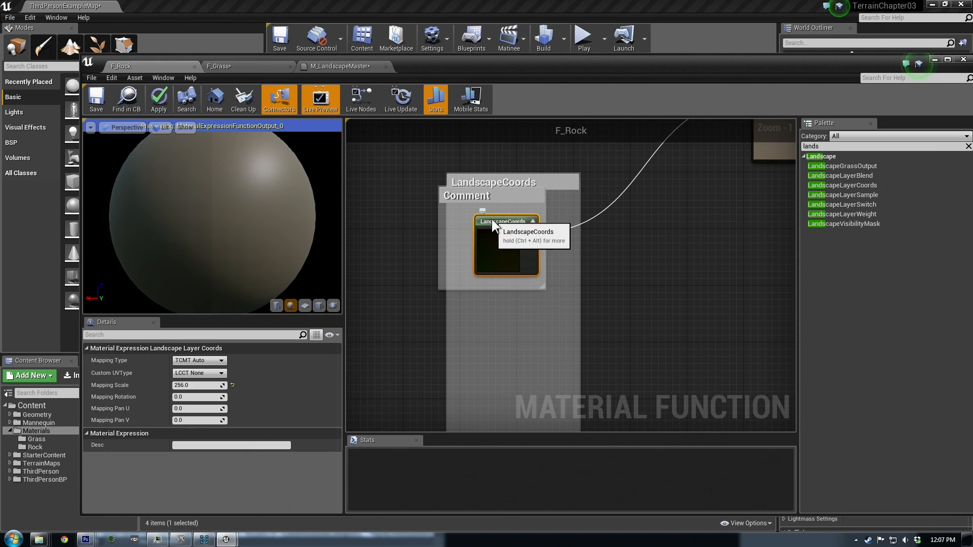
drag(466, 195, 481, 203)
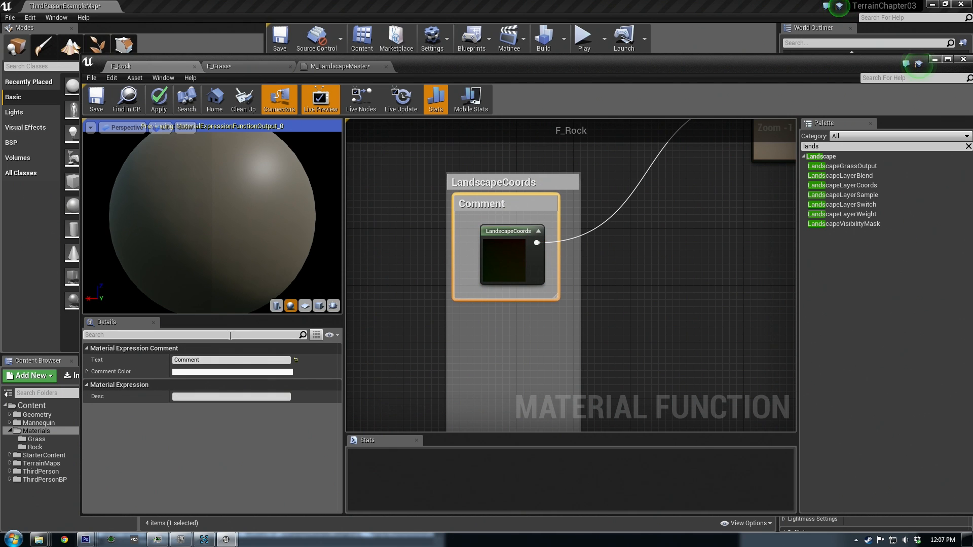
click(232, 360)
text(Far)
key(Return)
Duplicate the LandscapeCoords node twice below the Far group and frame the copies in comments titled "Mid" and "Close"
scroll(447, 169, down, 3)
click(477, 228)
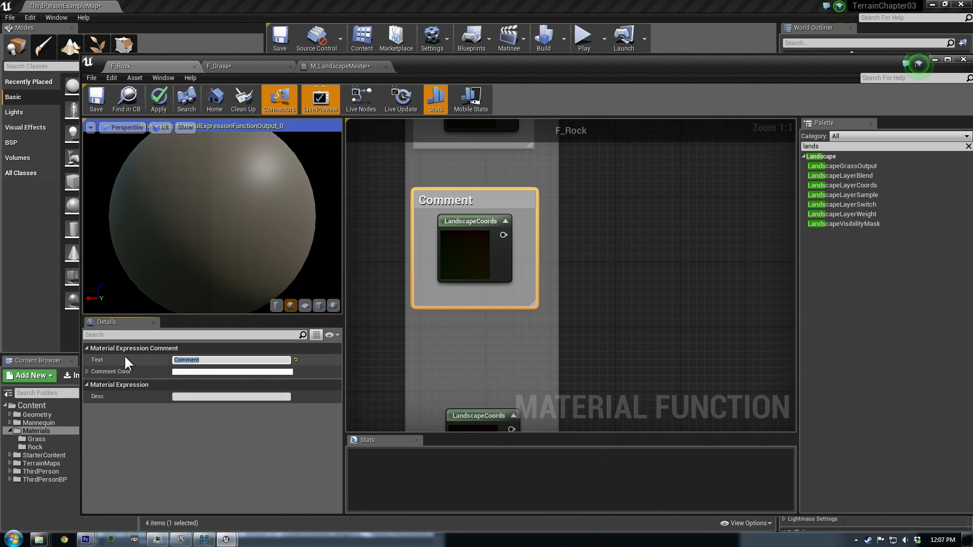
text(Mid)
key(Return)
right_drag(512, 345, 515, 284)
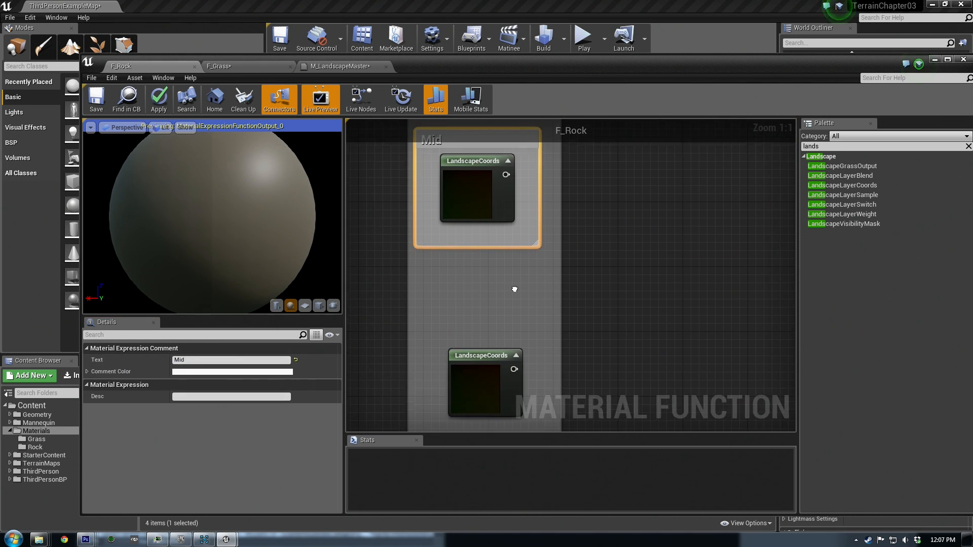
click(490, 359)
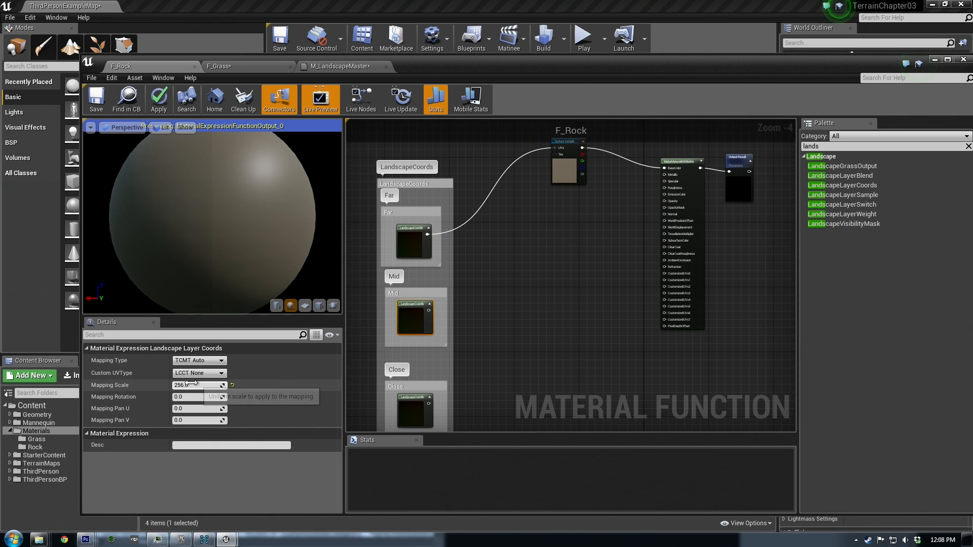
Set the Mapping Scale of the LandscapeCoords node in the Mid group to 32, and reduce it to 4
click(192, 385)
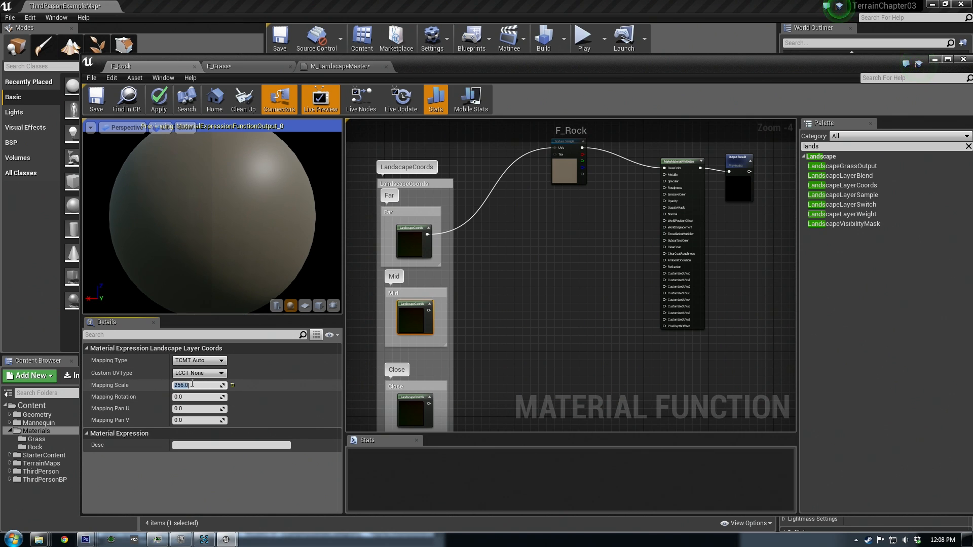
key(Return)
right_drag(472, 371, 476, 348)
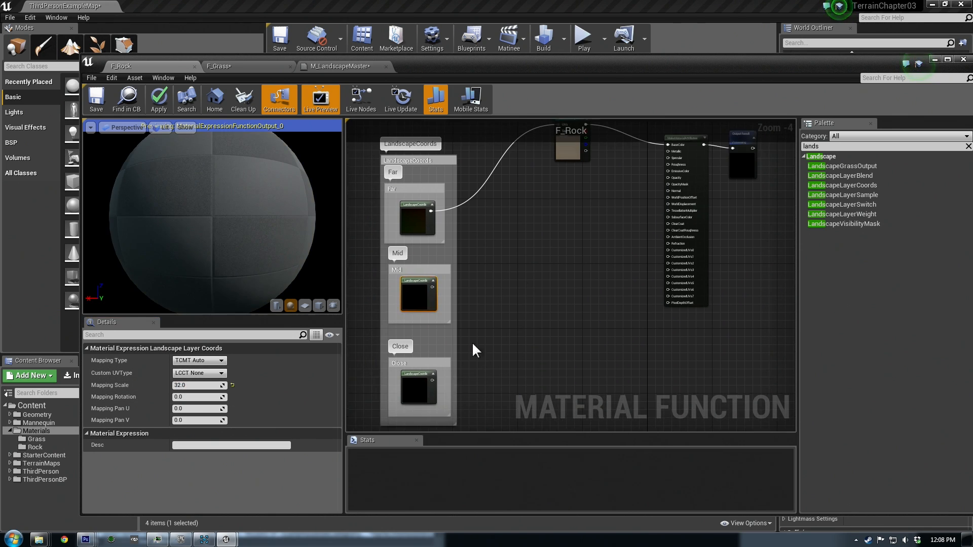
click(195, 385)
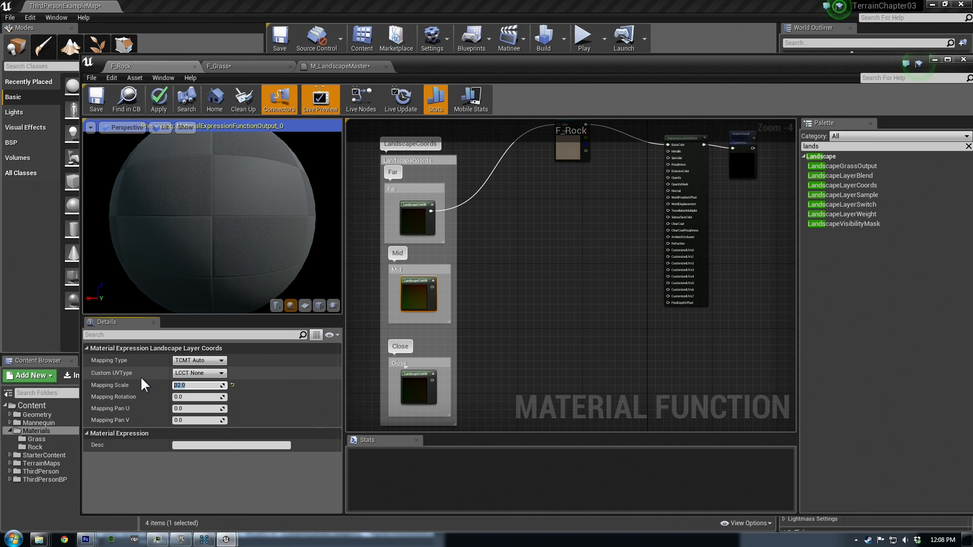
text(4)
key(Return)
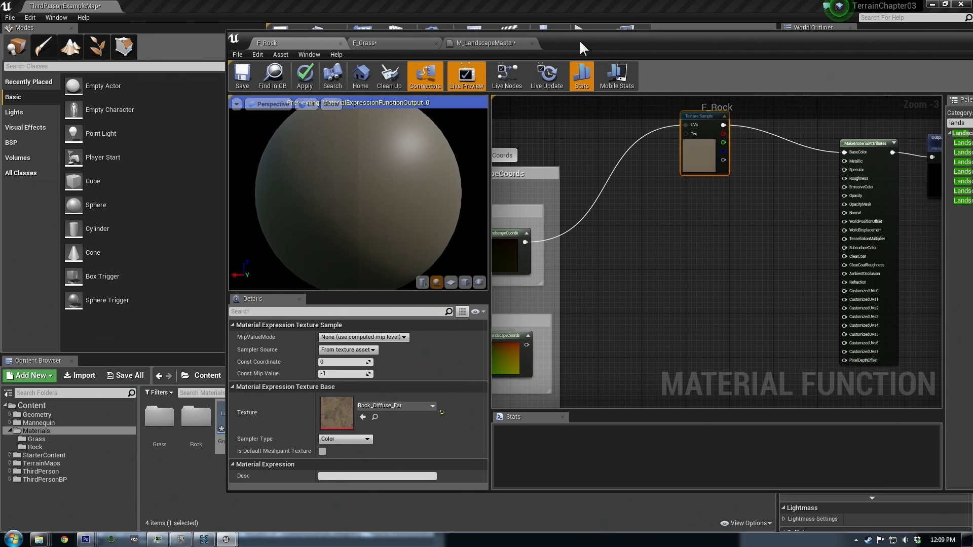
Open the Rock folder in the content browser and add the Rock_Normal_Mid texture to the F_Rock graph
drag(579, 40, 706, 48)
double_click(195, 417)
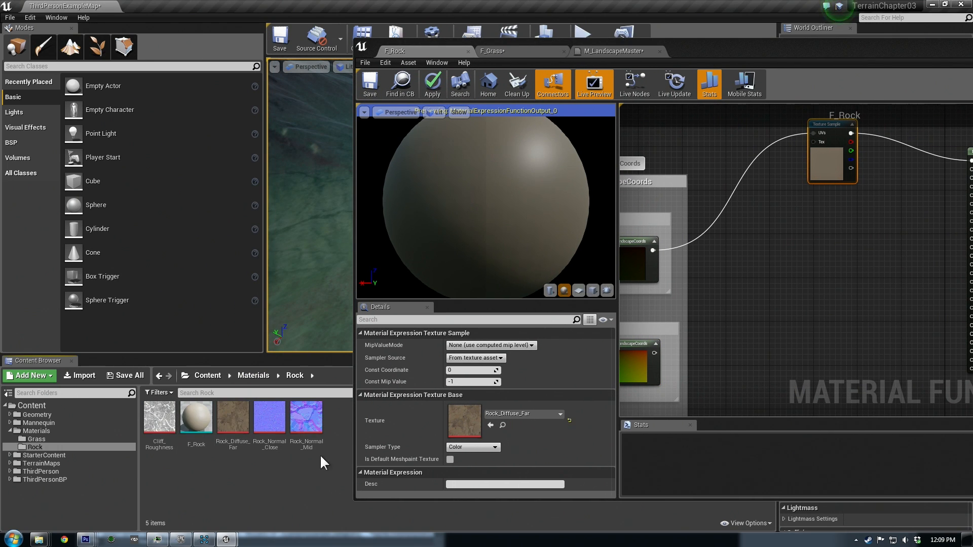
drag(319, 437, 821, 226)
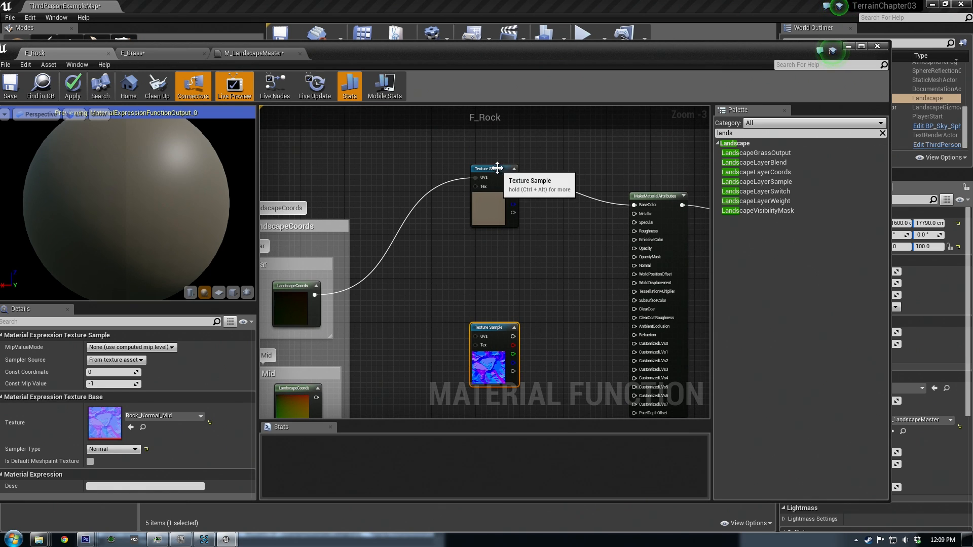
Frame the Rock_Diffuse_Far texture sample in a comment titled "DiffuseBlend"
click(499, 171)
right_drag(517, 253, 546, 276)
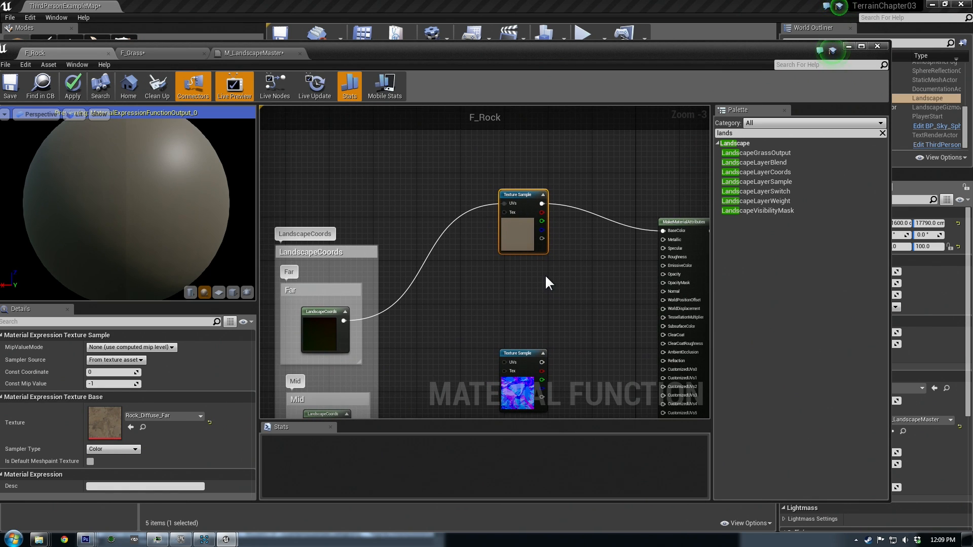
key(c)
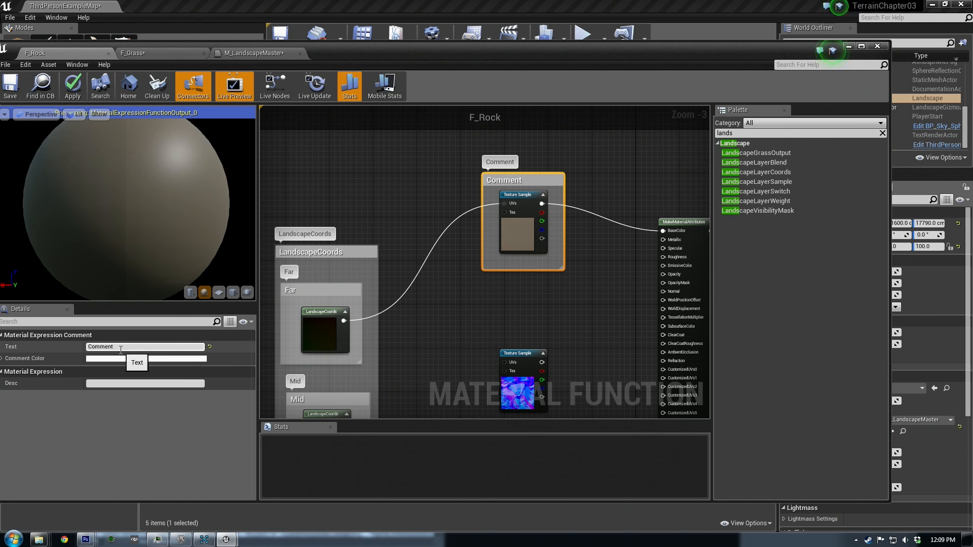
text(DiffuseBlend)
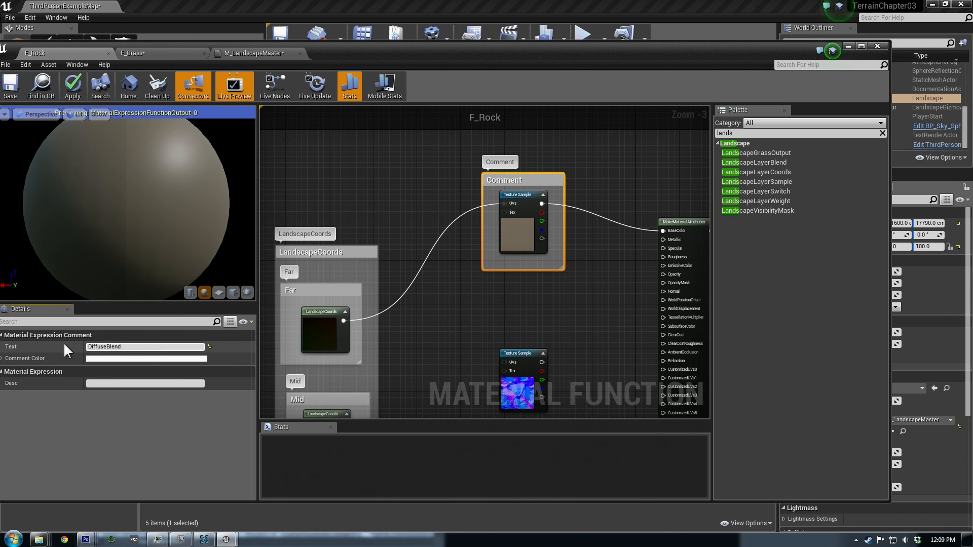
key(Return)
Move the DiffuseBlend comment group up and away from the material attributes node, and enlarge its box
right_drag(449, 182, 450, 269)
drag(539, 266, 477, 178)
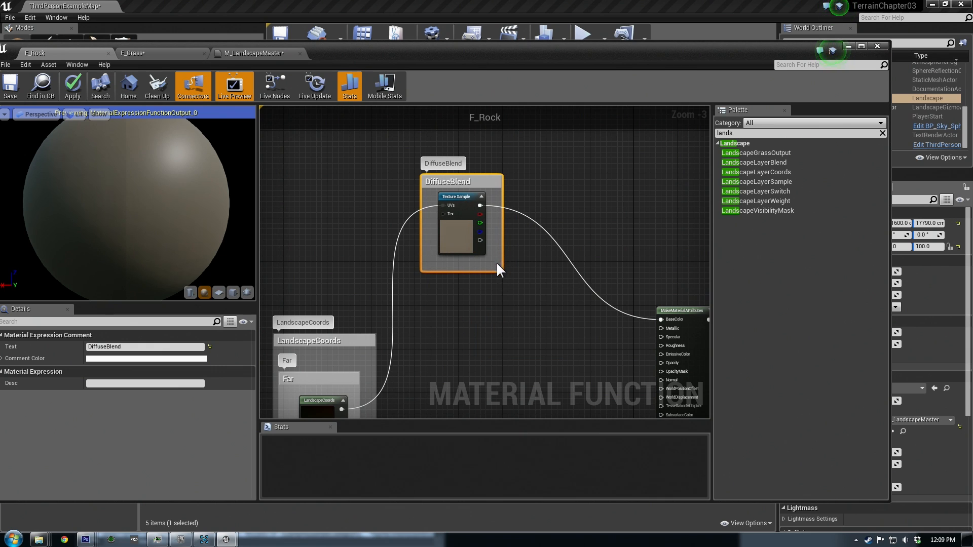
drag(505, 278, 610, 354)
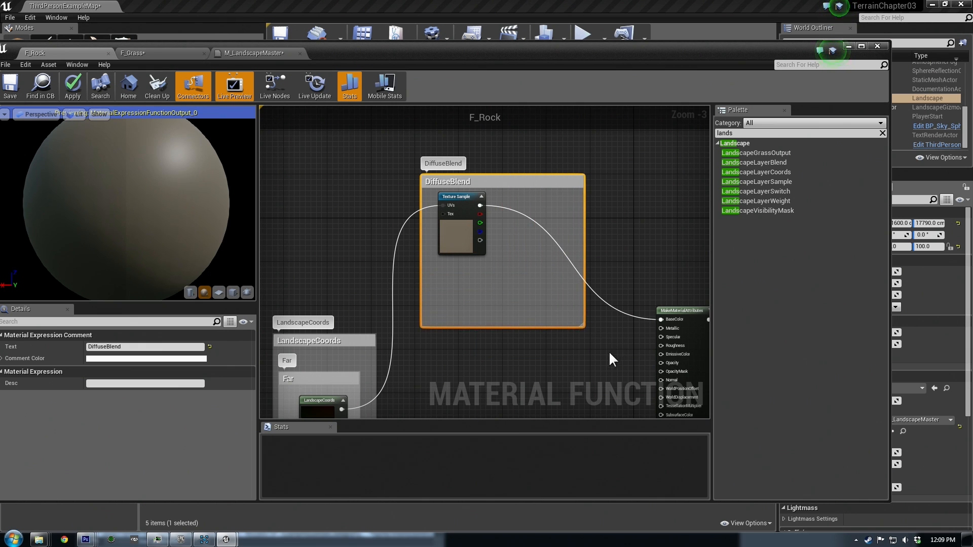
Frame the Rock_Normal_Mid texture sample in a comment titled "NormalBlend" and place it below the other nodes
right_drag(610, 353, 600, 234)
click(510, 330)
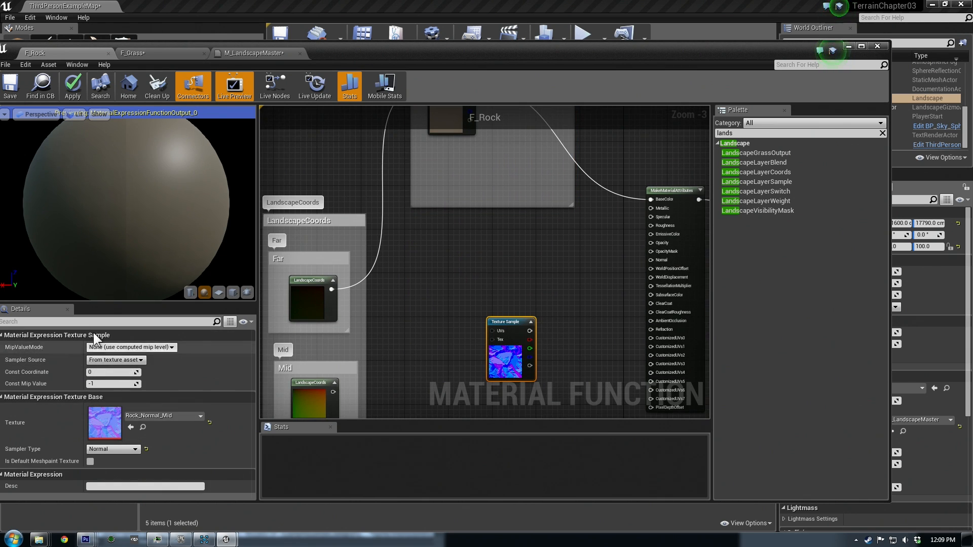
key(c)
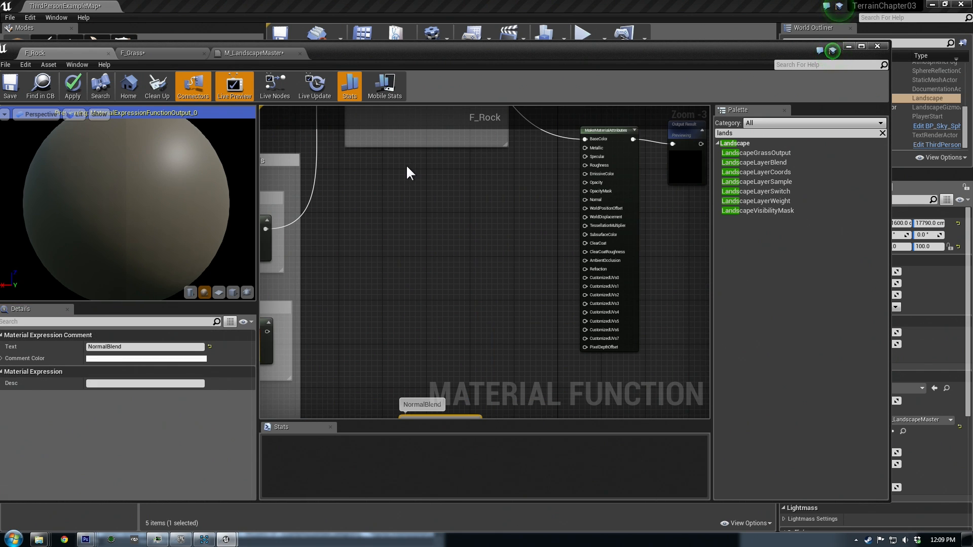
Add a large comment box titled "RoughnessBlend" in the empty area between the coordinate groups and the material attributes node
click(420, 254)
key(c)
click(421, 255)
drag(449, 258, 384, 216)
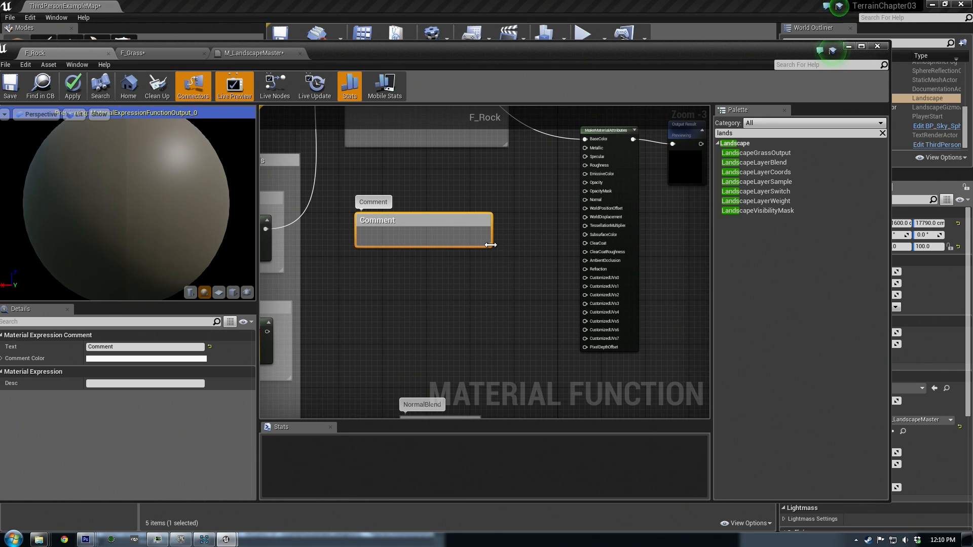
drag(495, 251, 565, 371)
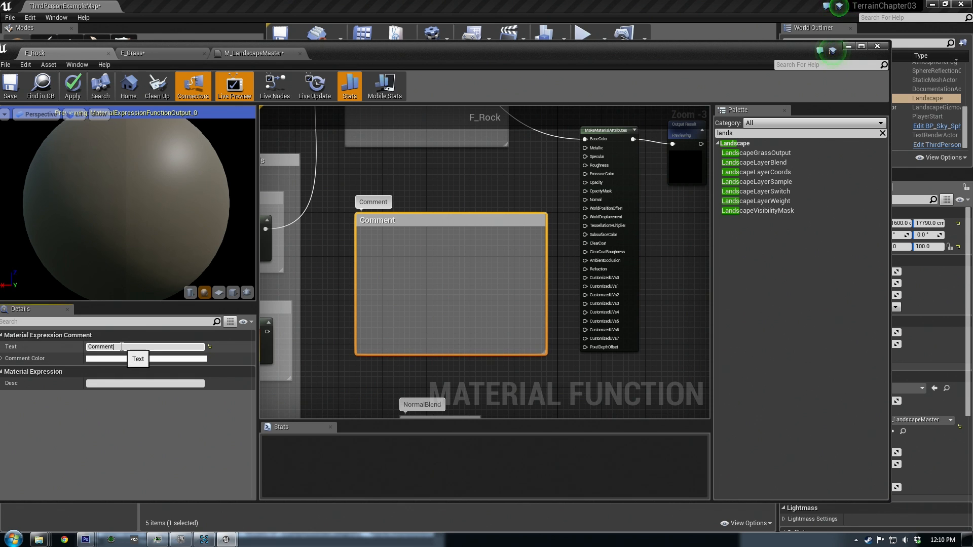
click(122, 349)
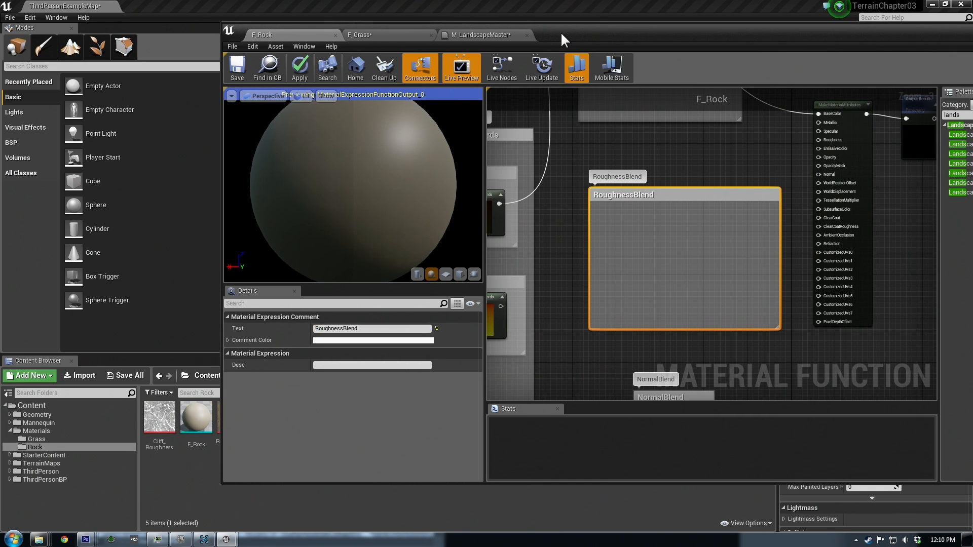
Add the Cliff_Roughness texture from the content browser into the RoughnessBlend comment group
drag(560, 31, 584, 35)
drag(159, 417, 641, 228)
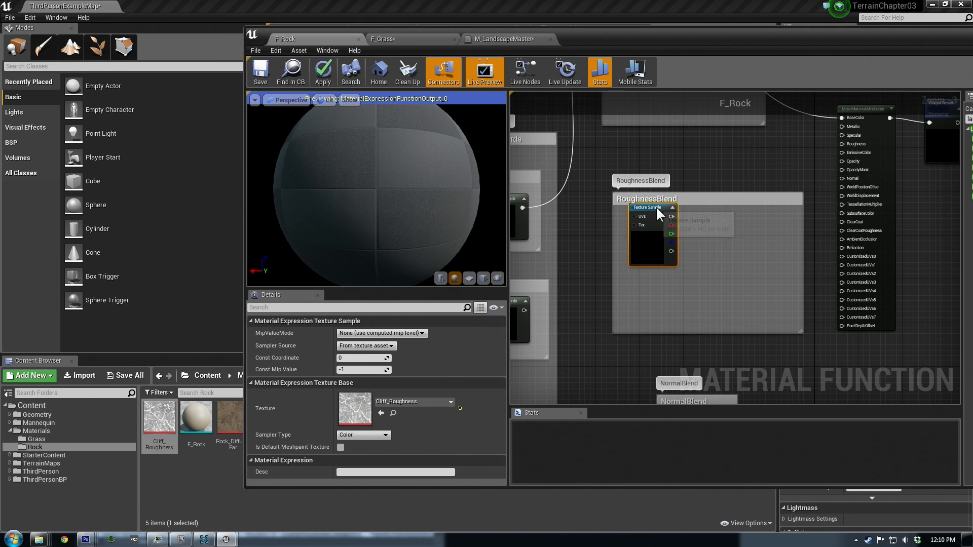
scroll(736, 298, down, 3)
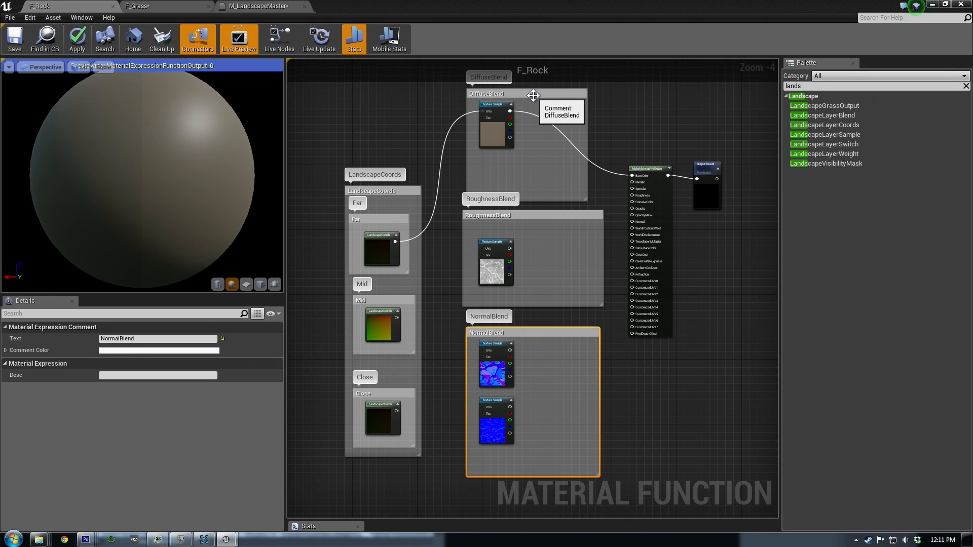
Move the NormalBlend comment group slightly down and align its edge with the RoughnessBlend group above
drag(538, 333, 538, 345)
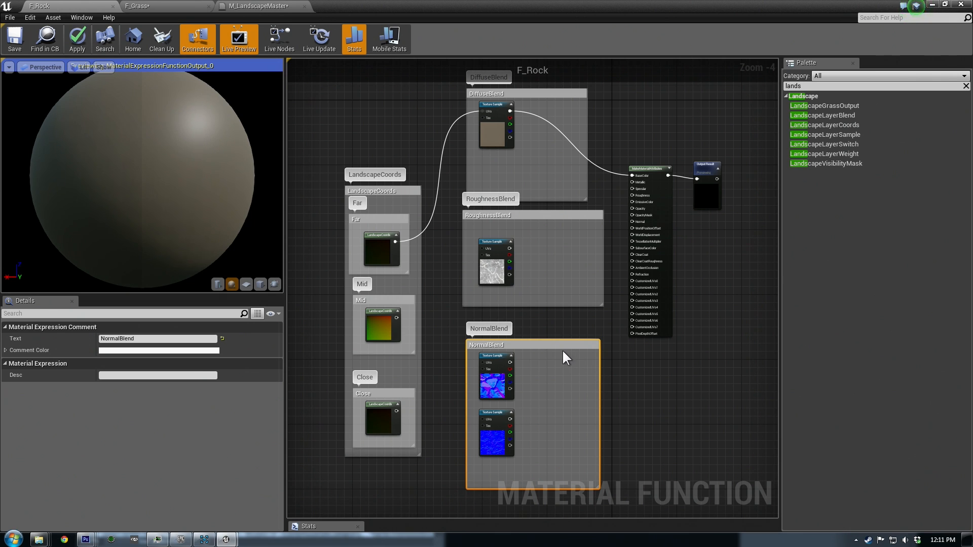
drag(548, 346, 541, 346)
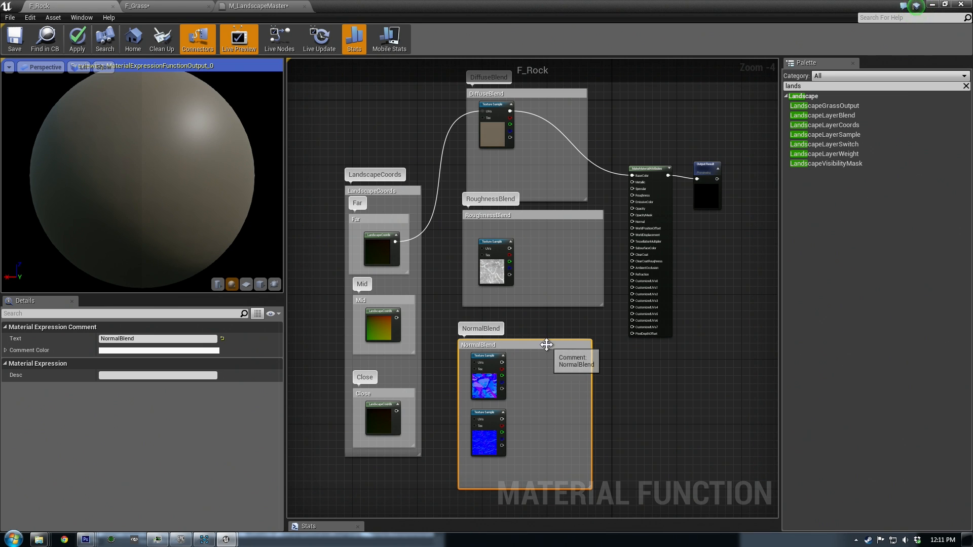
drag(544, 345, 548, 345)
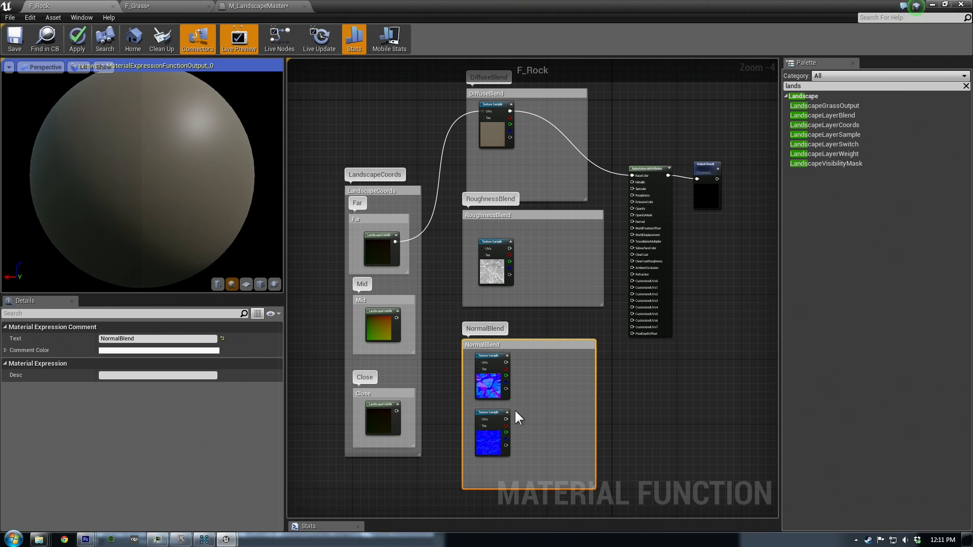
Connect the Rock_Normal_Mid sample to the material attributes' Normal input and feed its UVs from the Mid LandscapeCoords node
right_drag(524, 348, 492, 340)
scroll(510, 314, up, 2)
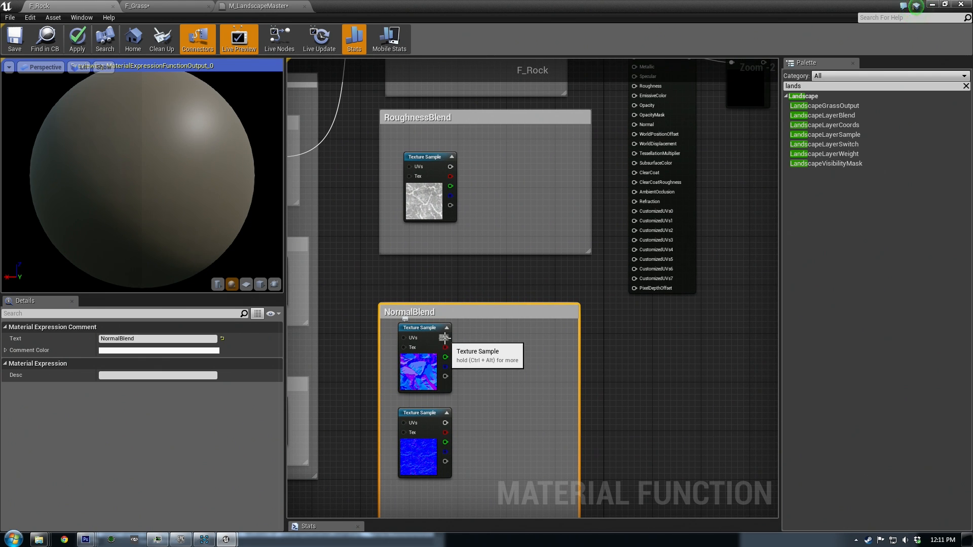
drag(445, 338, 445, 342)
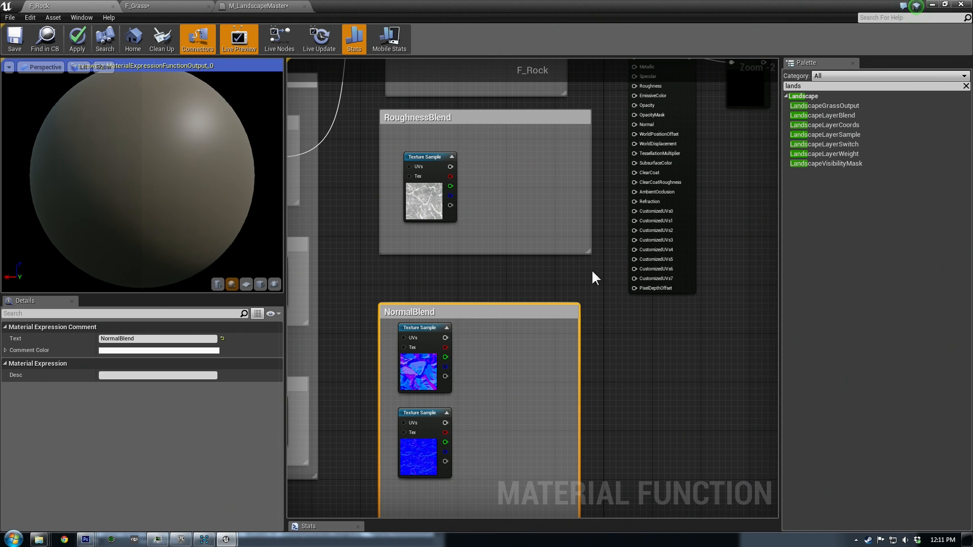
right_drag(554, 345, 547, 328)
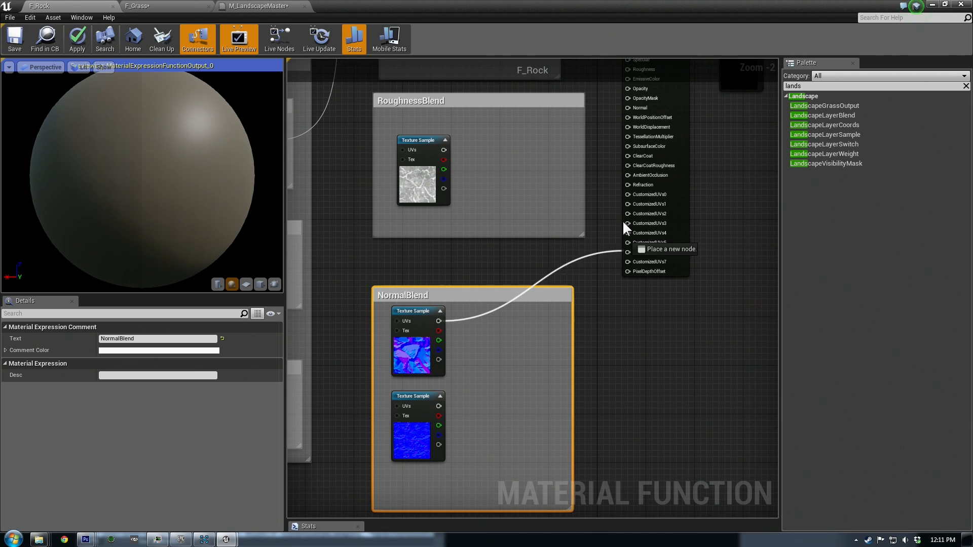
drag(622, 220, 628, 107)
right_drag(392, 301, 504, 277)
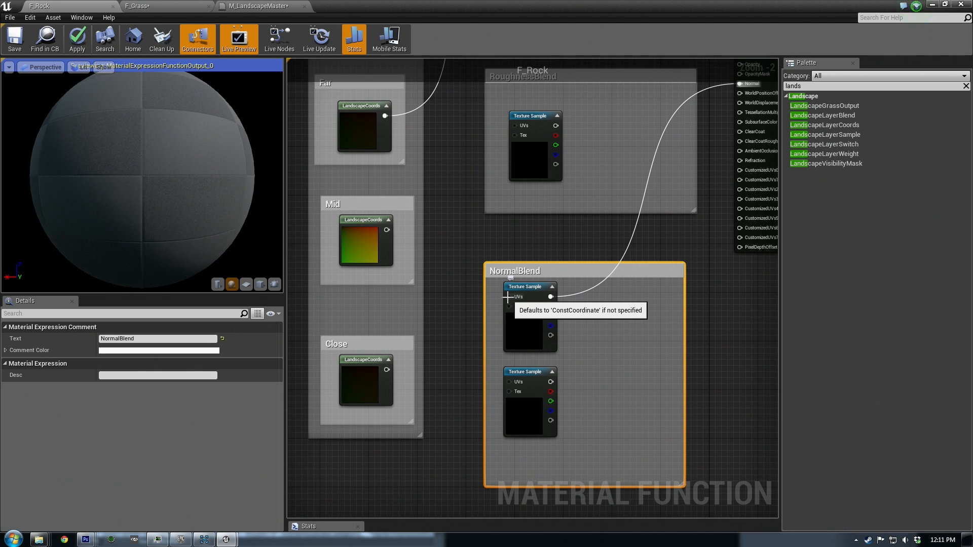
drag(510, 299, 428, 281)
drag(387, 227, 388, 227)
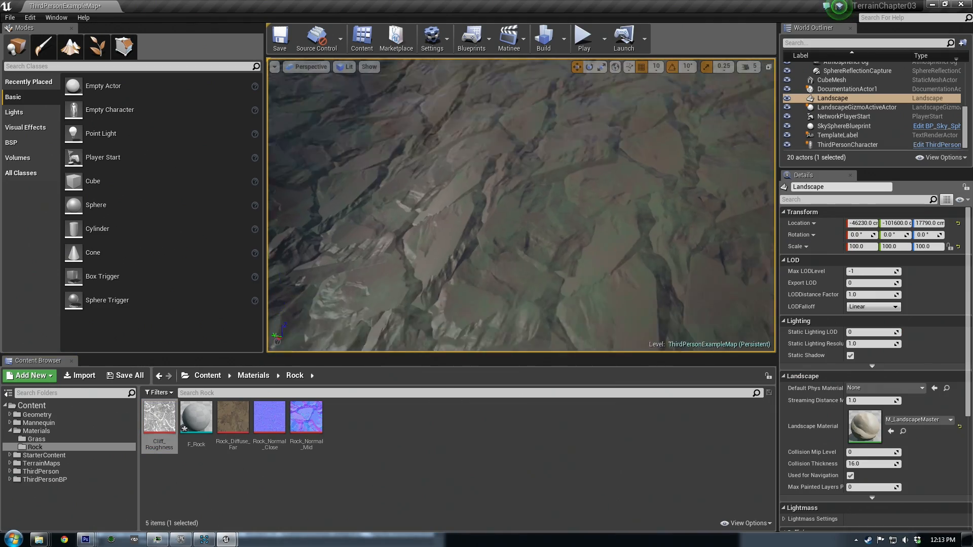
Set the mapping scale of the Close LandscapeCoords node to 4.0
right_drag(521, 205, 520, 230)
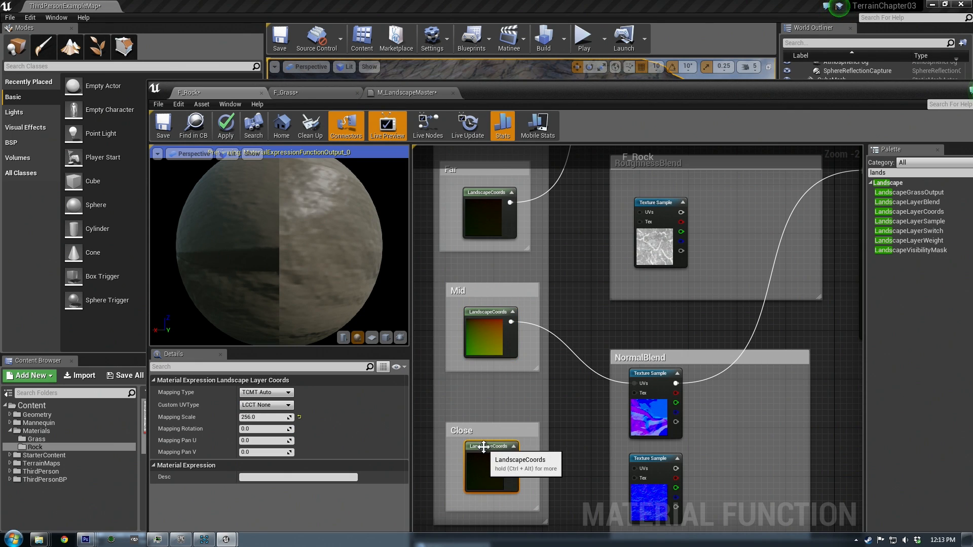
right_drag(482, 452, 487, 487)
right_drag(506, 452, 515, 400)
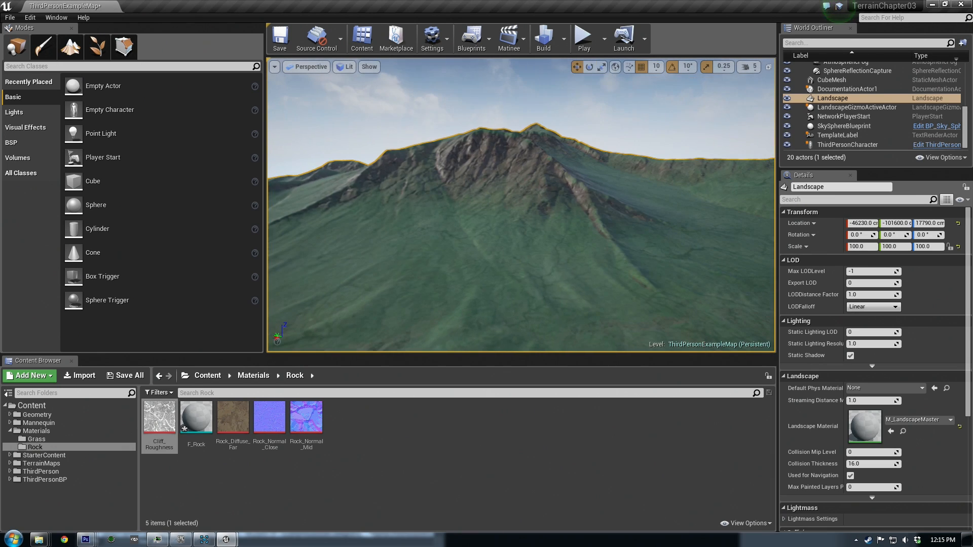
Fly over the mountain in the level viewport and examine the rock normal detail from far and near
right_drag(522, 205, 540, 173)
key(w)
key(s)
key(w)
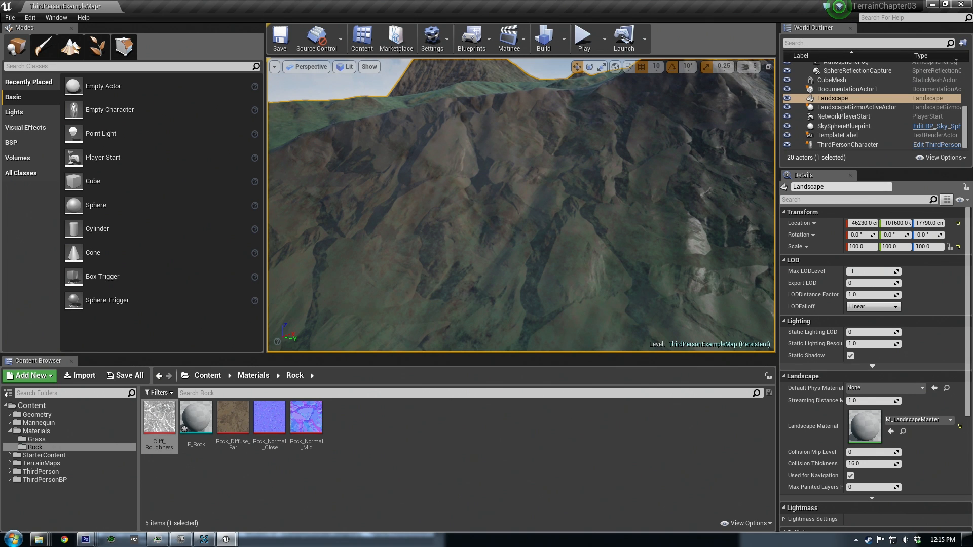
Return to the F_Rock graph and add a BlendAngleCorrectedNormals node beside the two texture samples in the NormalBlend group
key(alt+Tab)
right_drag(572, 259, 528, 185)
click(496, 332)
right_drag(498, 332, 460, 368)
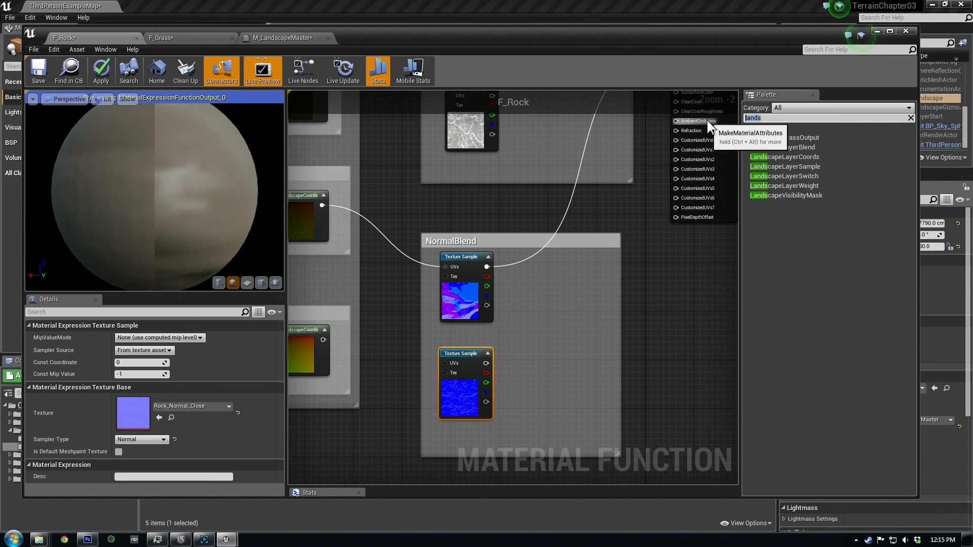
text(blend)
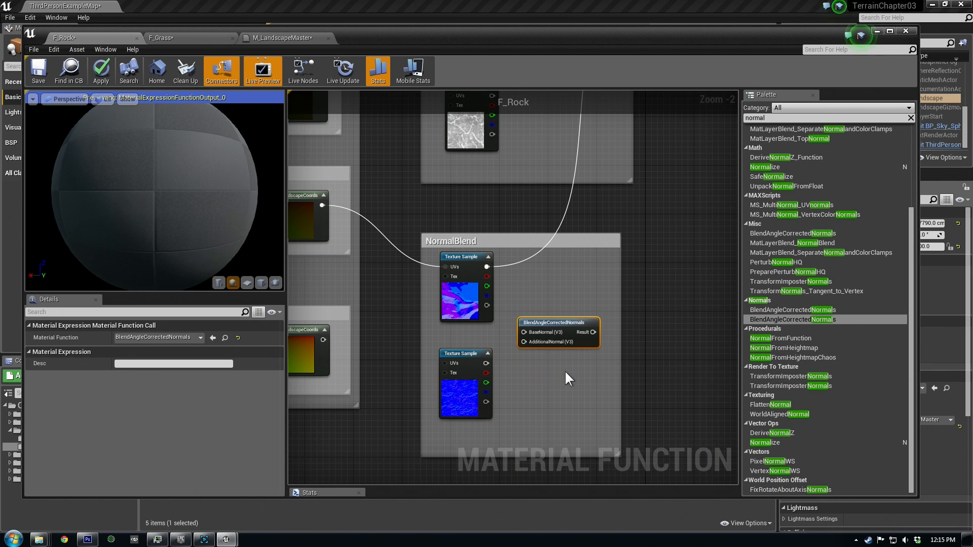
Wire the mid and close normal samples into BaseNormal and AdditionalNormal, and connect the blend's result to the Normal input
scroll(583, 339, up, 2)
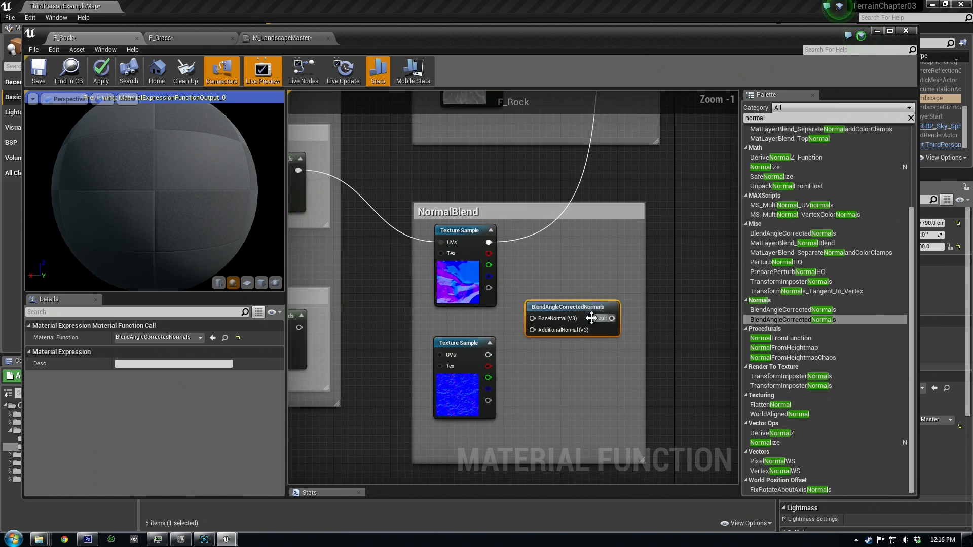
drag(474, 360, 531, 306)
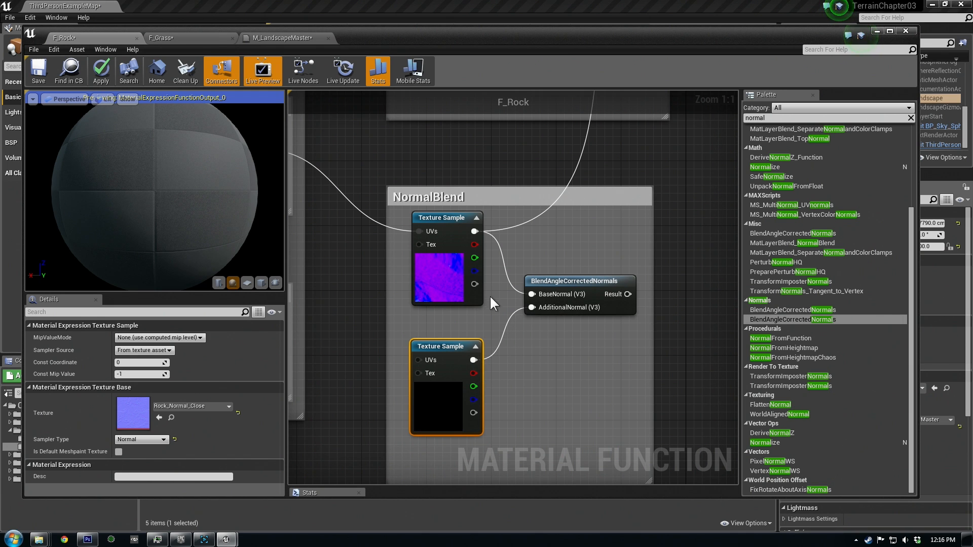
right_drag(666, 230, 550, 348)
scroll(550, 347, down, 1)
right_drag(617, 308, 569, 368)
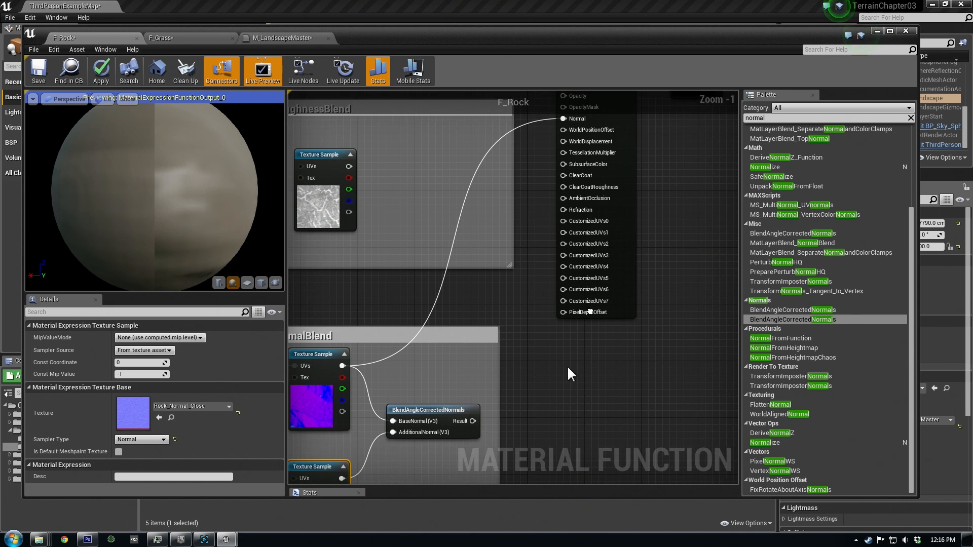
drag(474, 422, 563, 120)
Feed the Rock_Normal_Close sample's UVs from the Close LandscapeCoords node and inspect the rock on the landscape
right_drag(299, 401, 494, 284)
drag(535, 362, 559, 349)
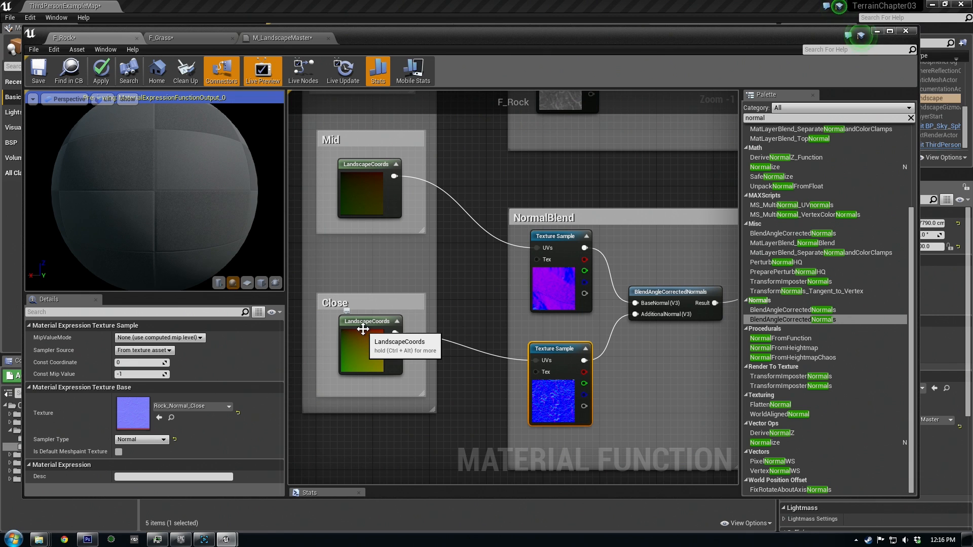
click(369, 327)
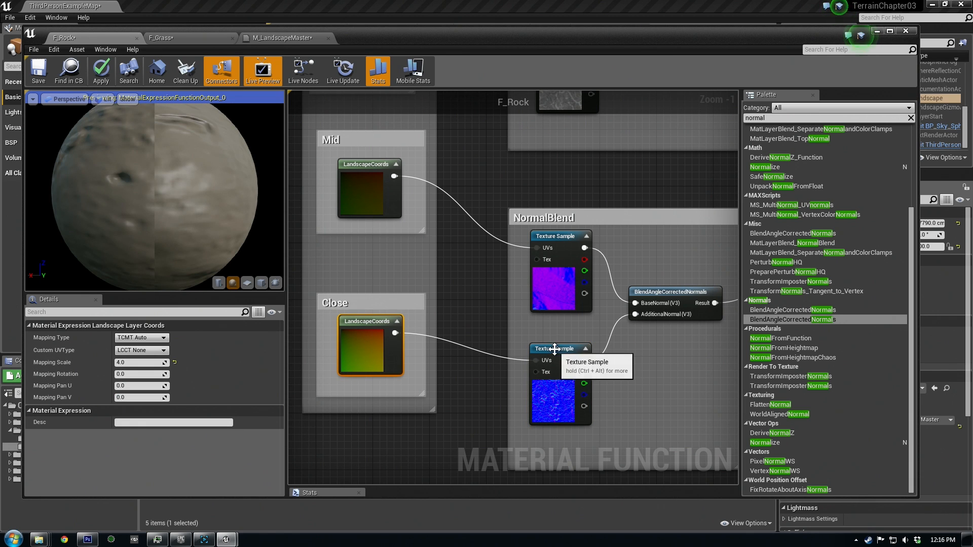
key(Return)
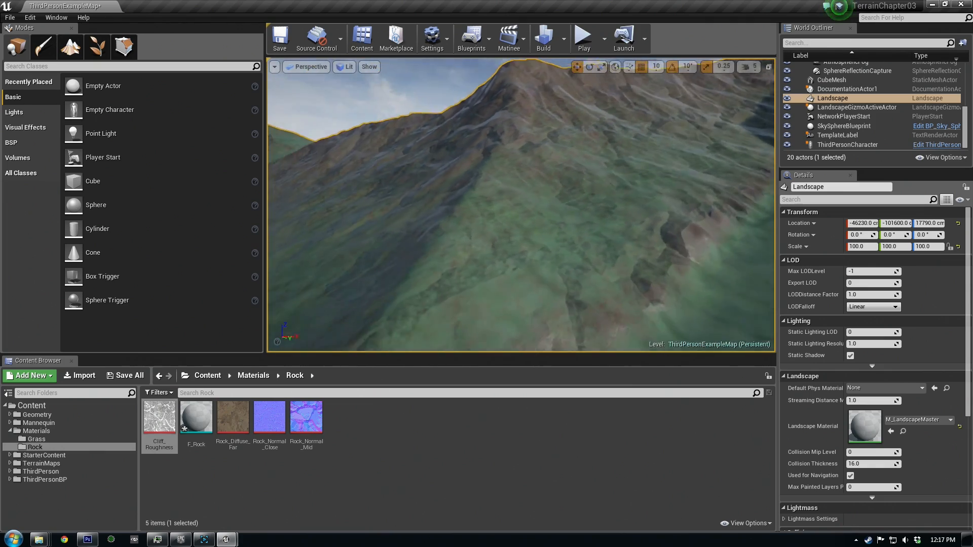
right_drag(521, 204, 495, 252)
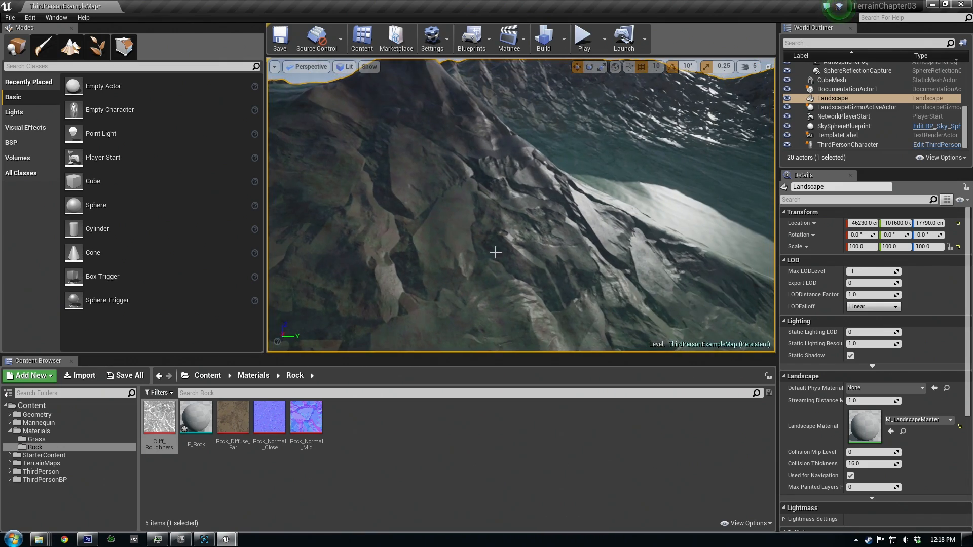
Switch to Photoshop and open the Cliff_Roughness TGA file from the Rock folder
click(87, 539)
click(28, 7)
click(35, 25)
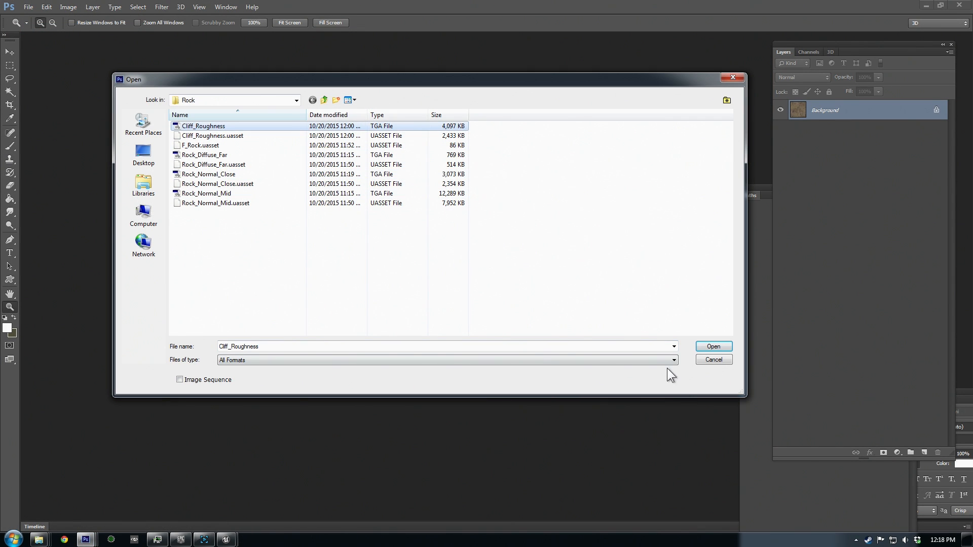
click(710, 347)
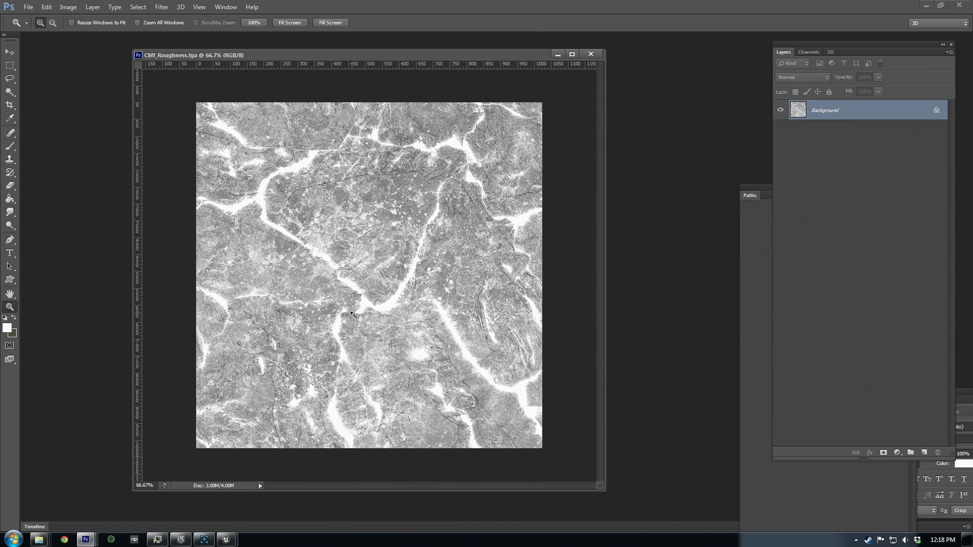
Zoom in on the roughness texture to 200% and examine its light cracks and darker rock areas
click(264, 201)
click(264, 201)
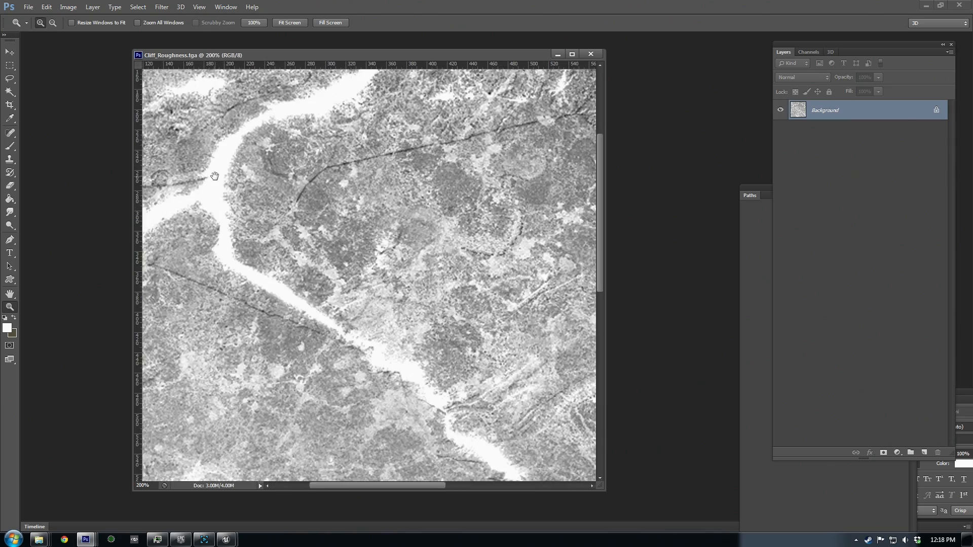
drag(214, 175, 439, 330)
drag(435, 64, 435, 99)
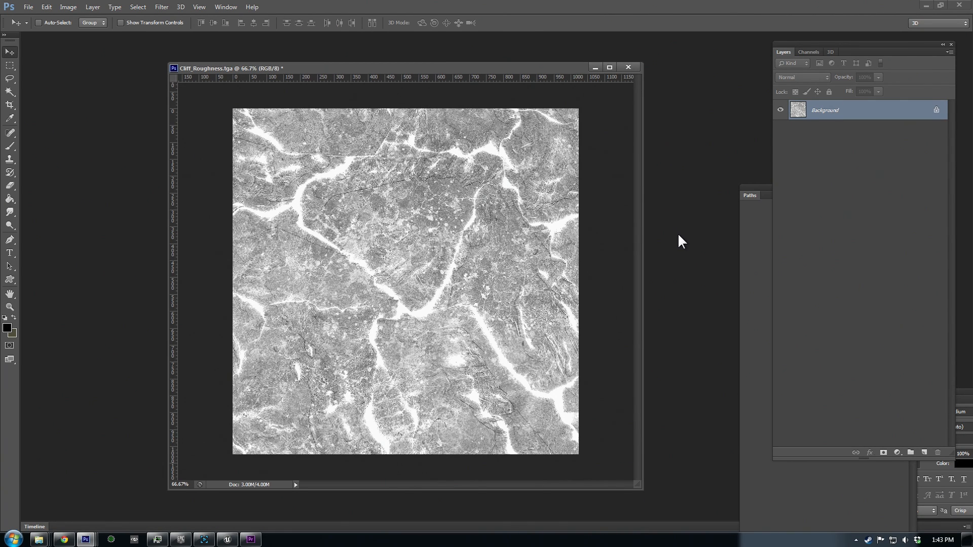
Show the Cliff_Roughness image's channels and view its Alpha 1 channel
click(809, 53)
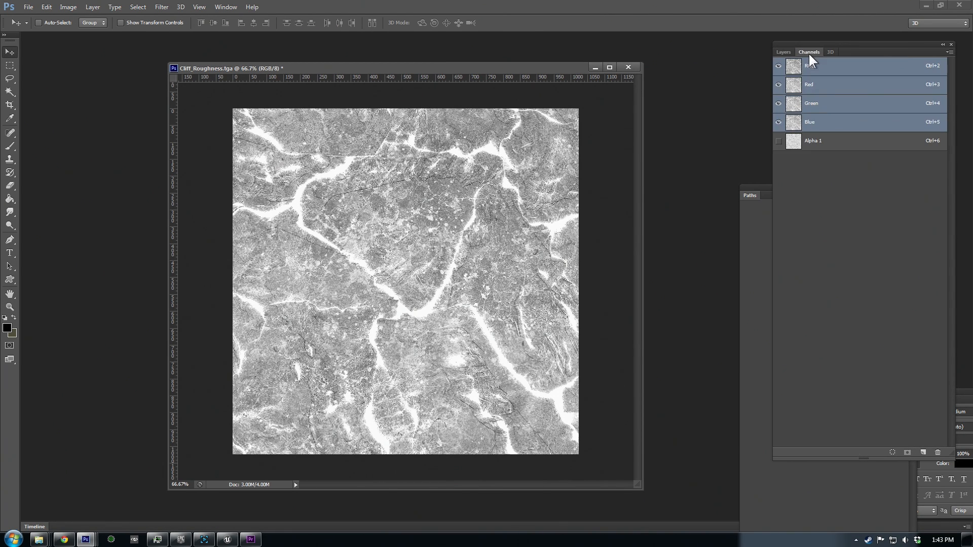
click(783, 52)
click(809, 52)
click(814, 141)
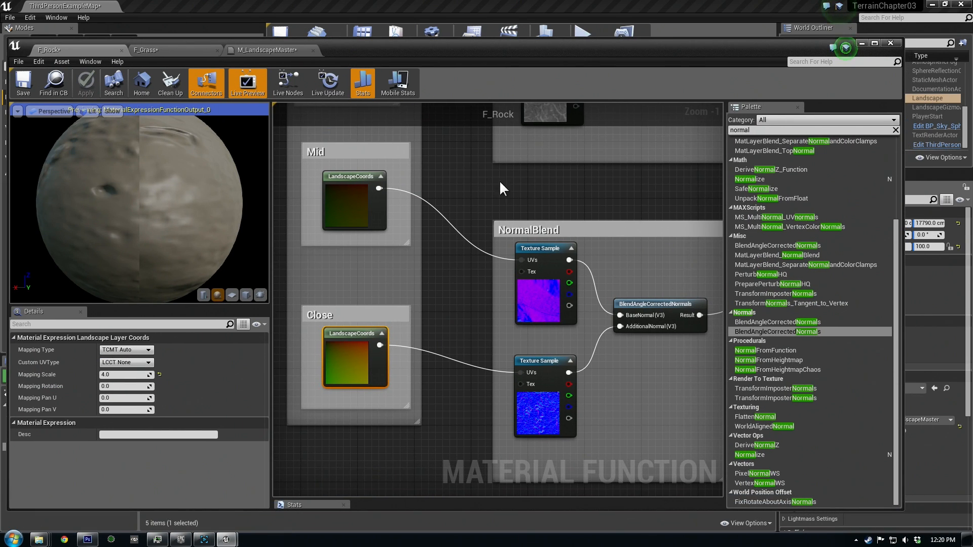
In the Unreal Editor's F_Rock graph, select the Cliff_Roughness sample in the RoughnessBlend group, and minimize the level editor
right_drag(502, 191, 491, 190)
click(491, 190)
right_drag(457, 259, 488, 267)
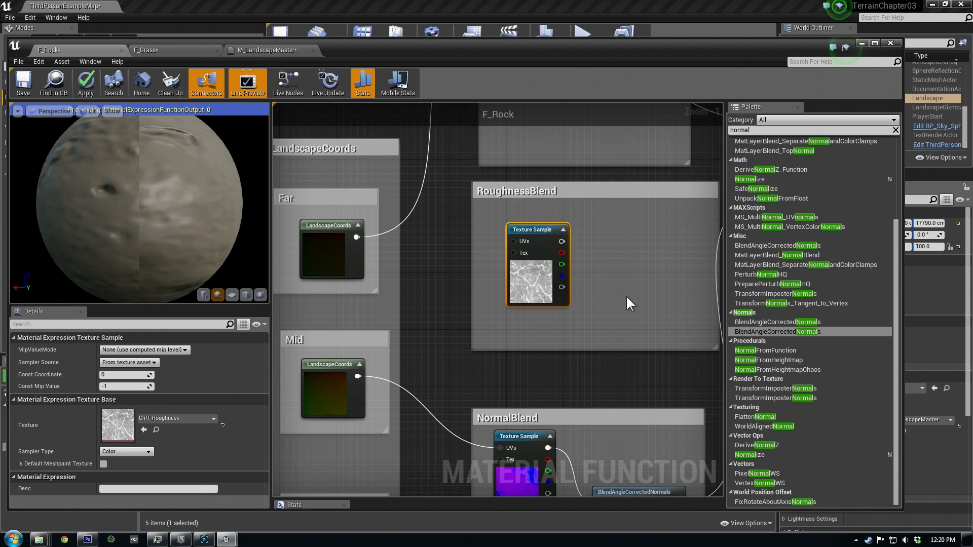
scroll(597, 312, down, 4)
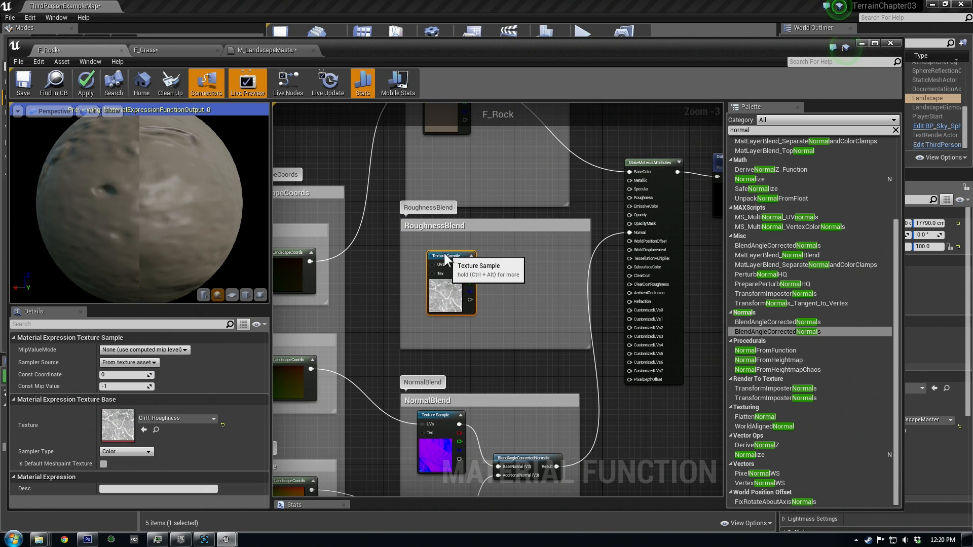
scroll(513, 306, up, 3)
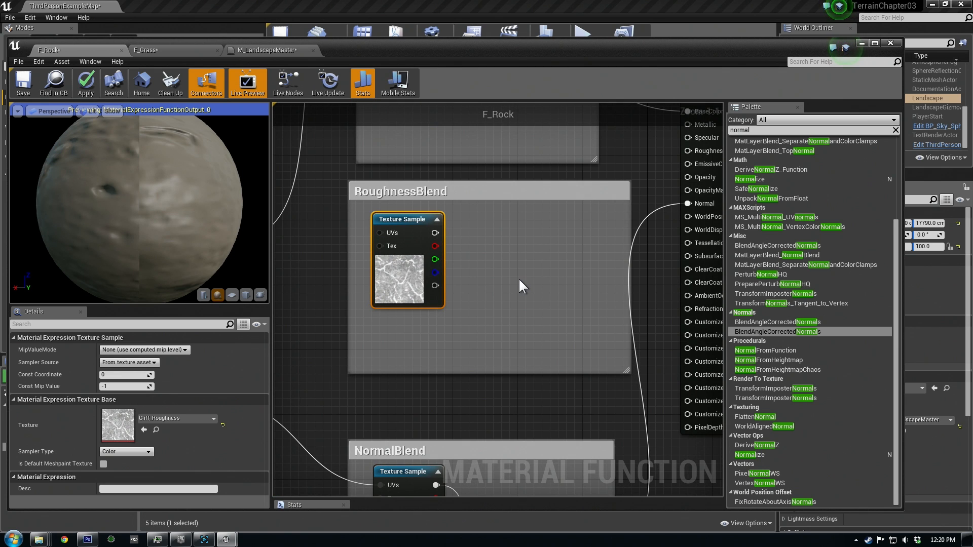
click(932, 4)
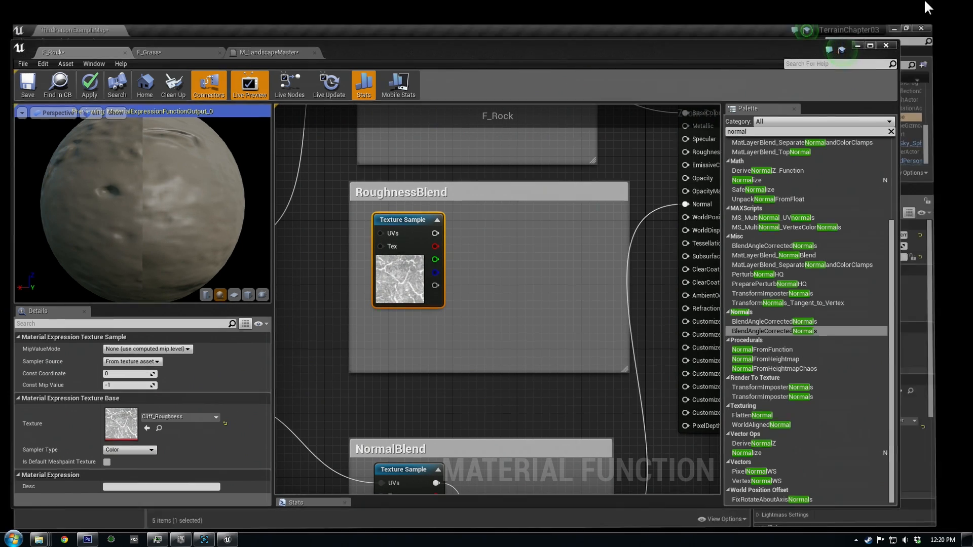
Duplicate the Cliff_Roughness texture sample and place the copy directly beneath the original in the RoughnessBlend group
key(ctrl+c)
key(ctrl+v)
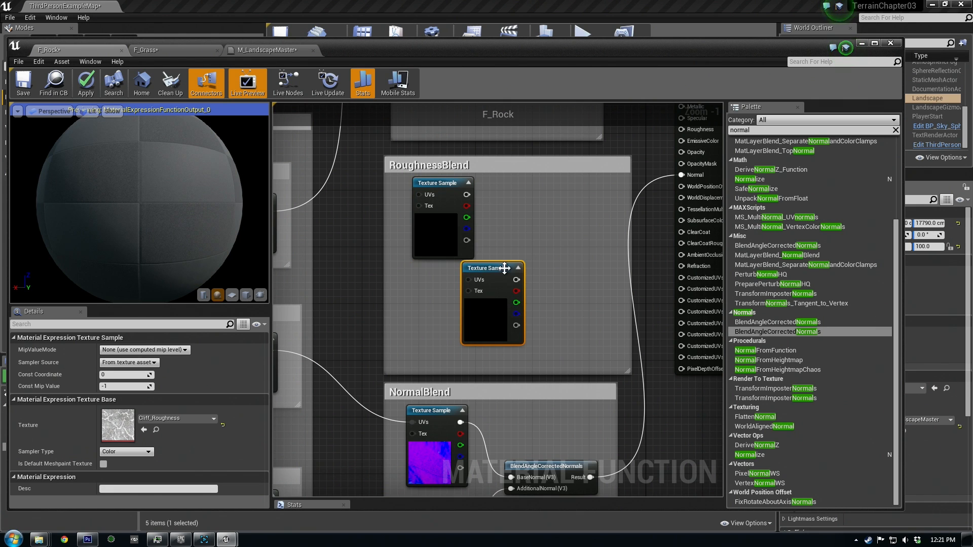
drag(502, 292, 454, 294)
Find the Blend_Lighten function and add it beside the two texture samples in the RoughnessBlend group
click(761, 131)
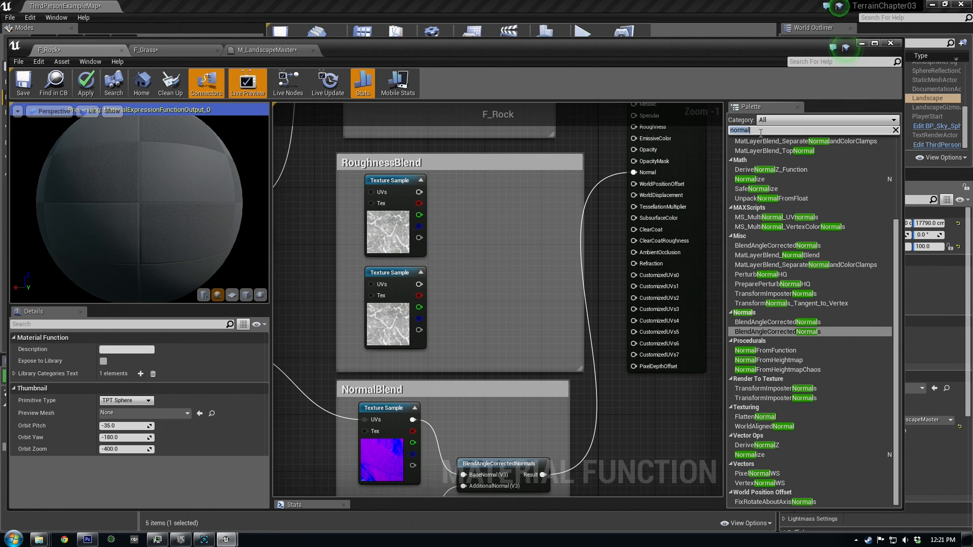
text(blend)
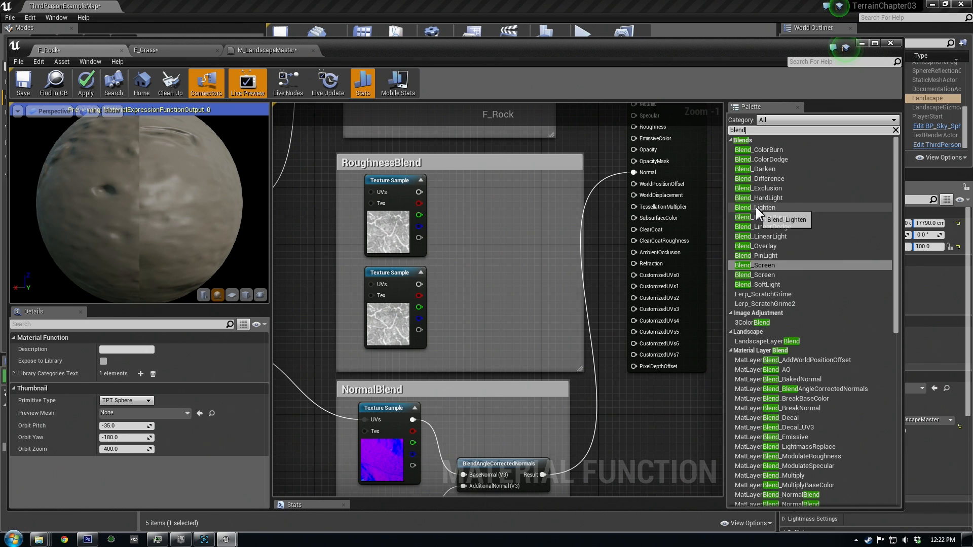
drag(763, 209, 473, 256)
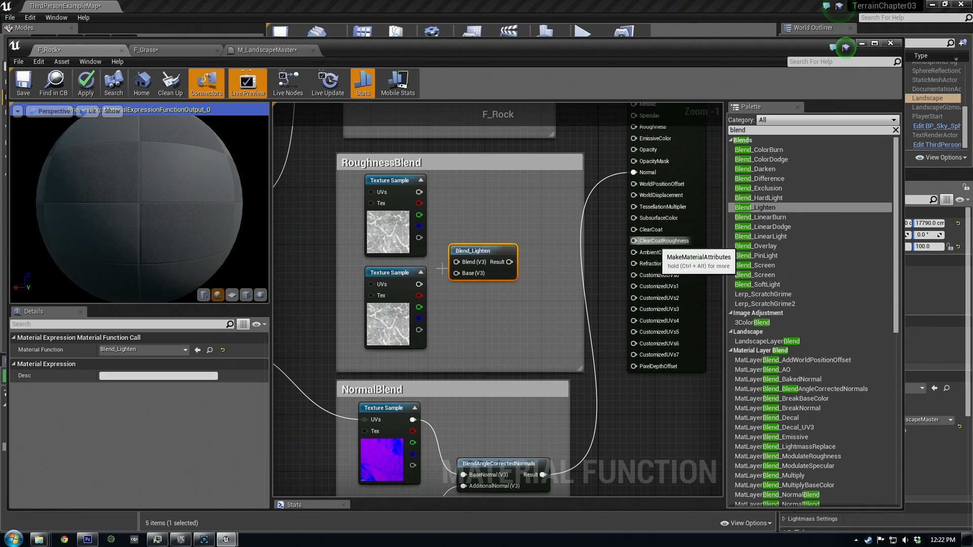
Wire the upper roughness sample into Blend_Lighten's Blend input and the lower one into Base, and space the nodes apart
drag(418, 192, 456, 273)
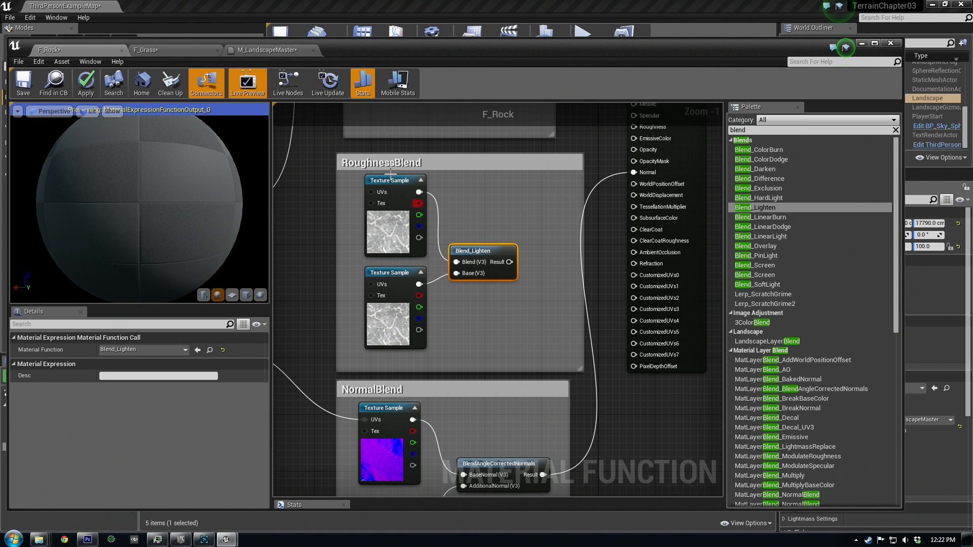
drag(393, 181, 384, 182)
drag(392, 270, 382, 270)
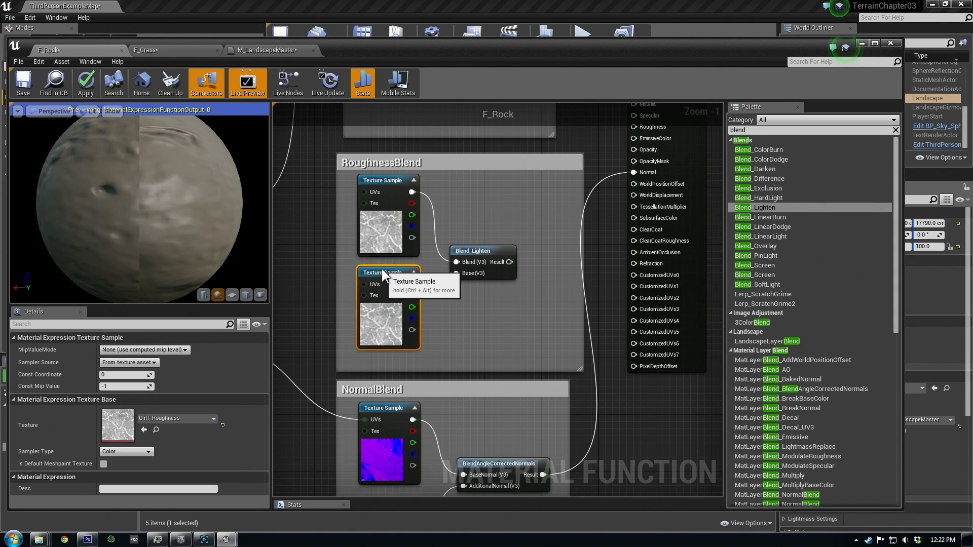
drag(486, 252, 493, 251)
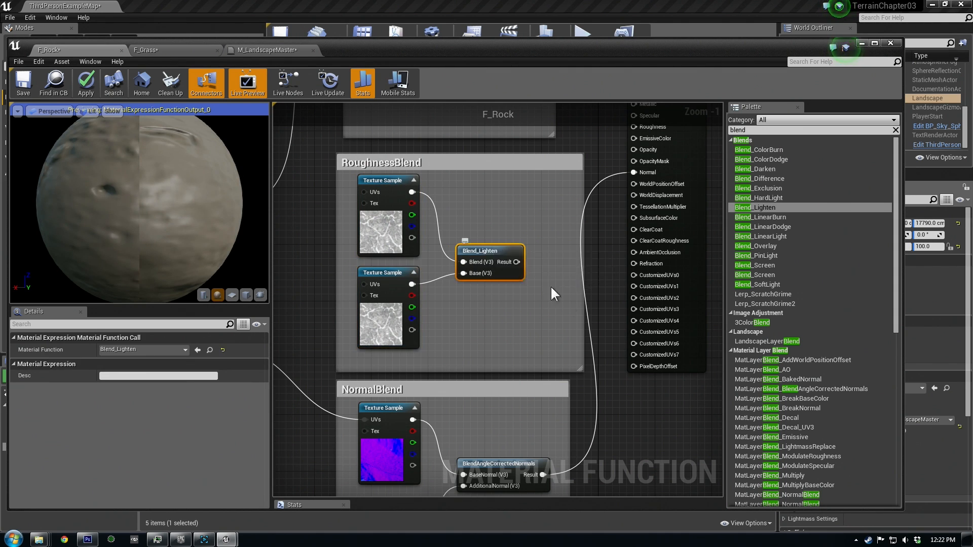
right_drag(497, 297, 537, 304)
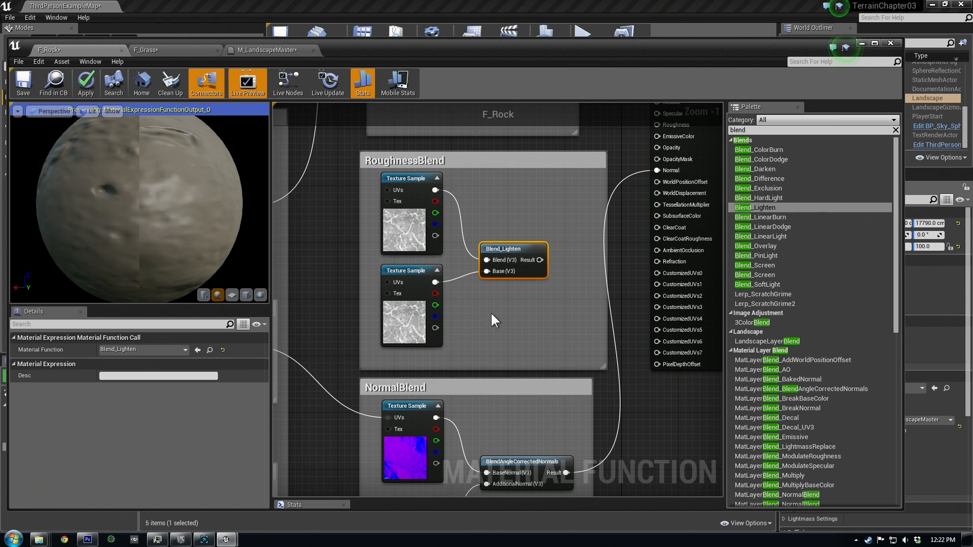
Feed the Close coordinates into the lower roughness sample's UVs and connect that sample's alpha output to Blend_Lighten's Base
right_drag(456, 303, 517, 276)
scroll(517, 274, down, 2)
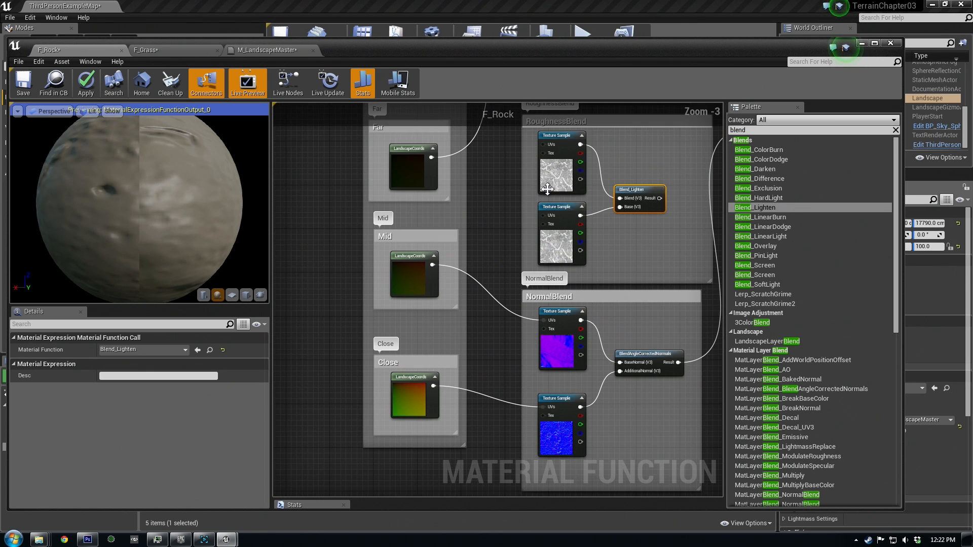
drag(543, 215, 433, 387)
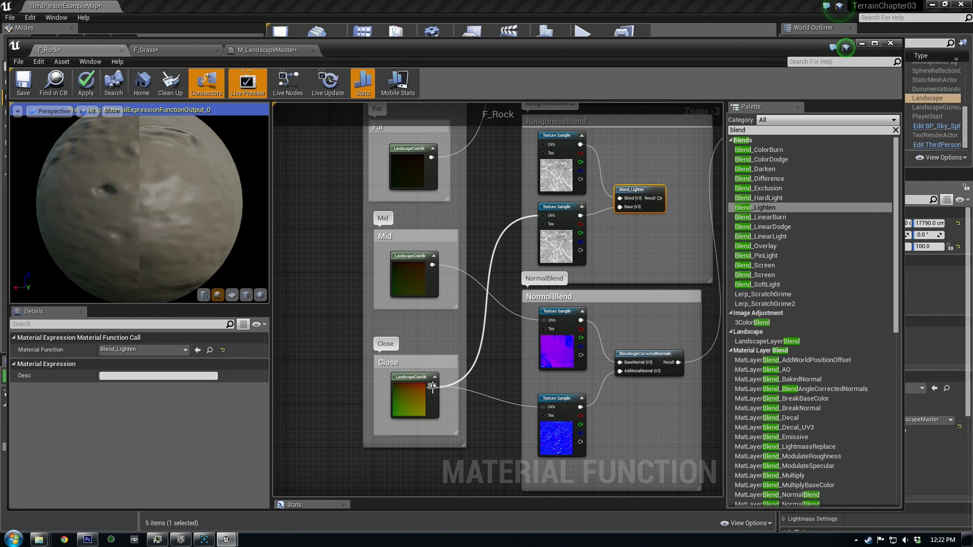
right_drag(589, 254, 540, 262)
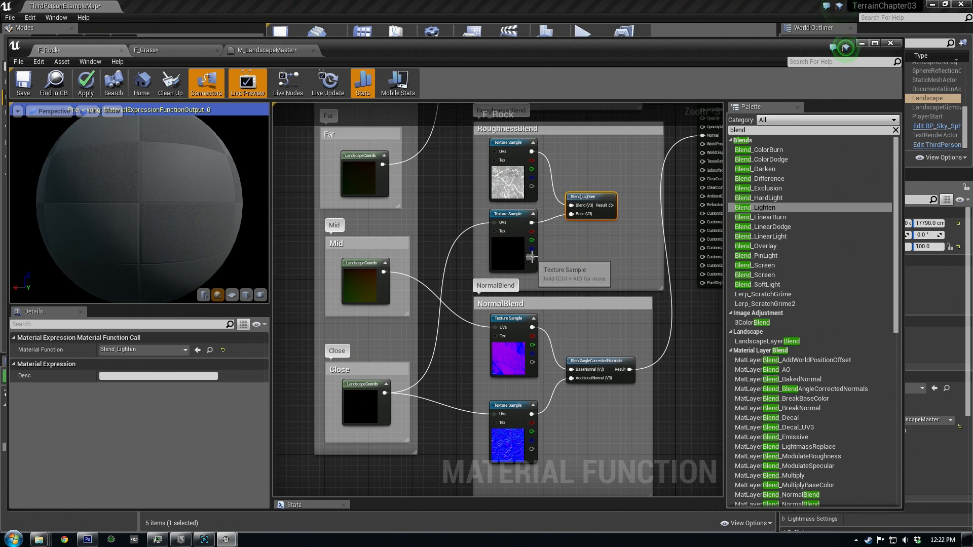
drag(532, 257, 571, 213)
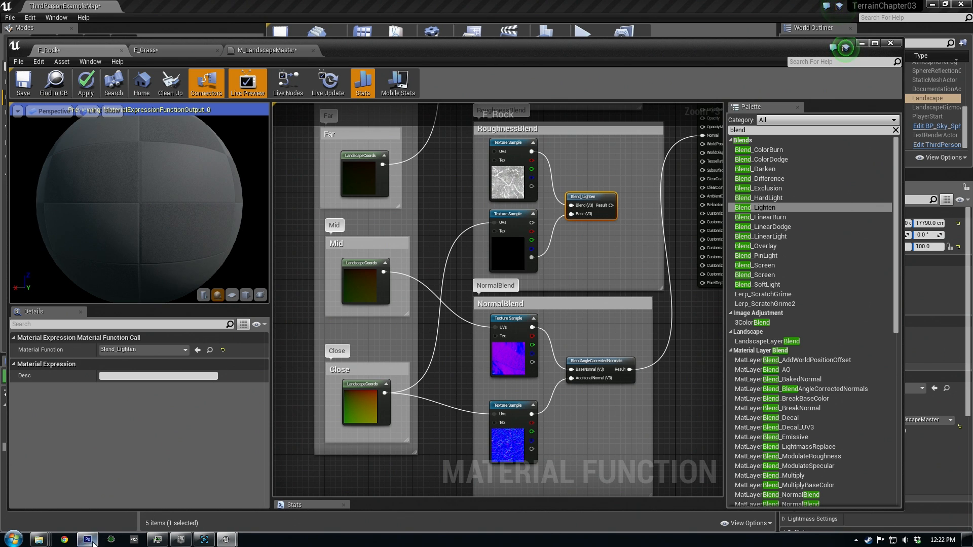
Switch to Photoshop and display the RGB composite of the Cliff_Roughness image instead of its Alpha 1 channel
key(alt+Tab)
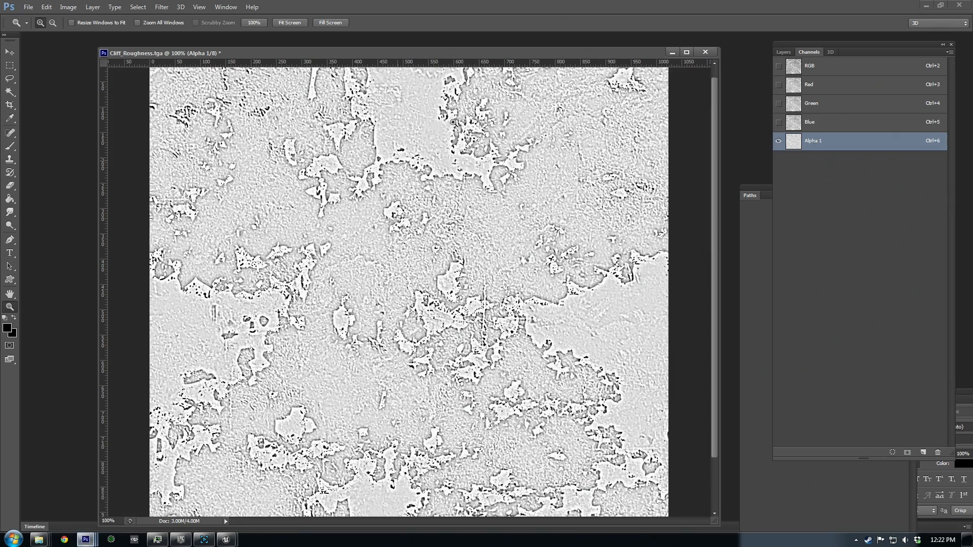
click(810, 73)
drag(631, 54, 639, 52)
Save Cliff_Roughness over the existing Targa file in the Rock folder at 32 bits/pixel, and return to the Unreal Editor
click(28, 8)
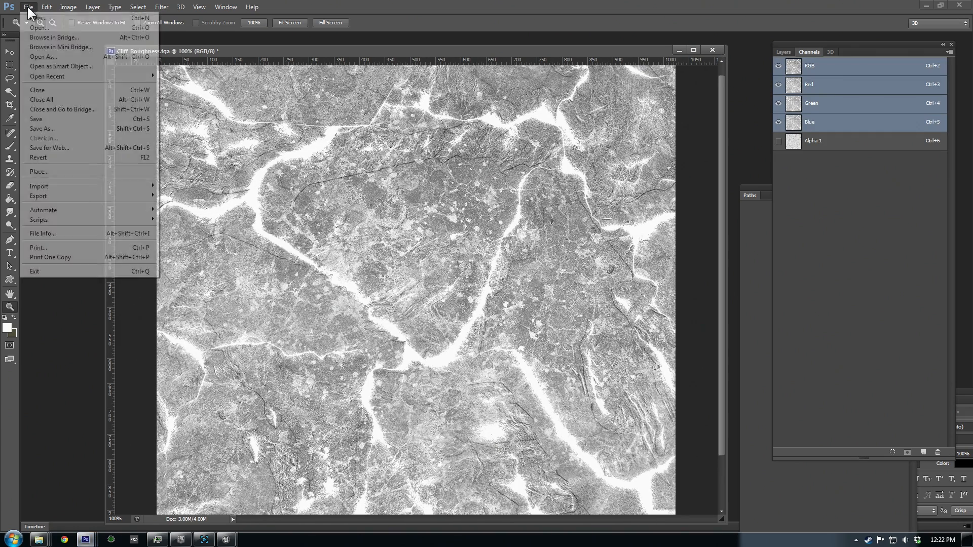
click(42, 128)
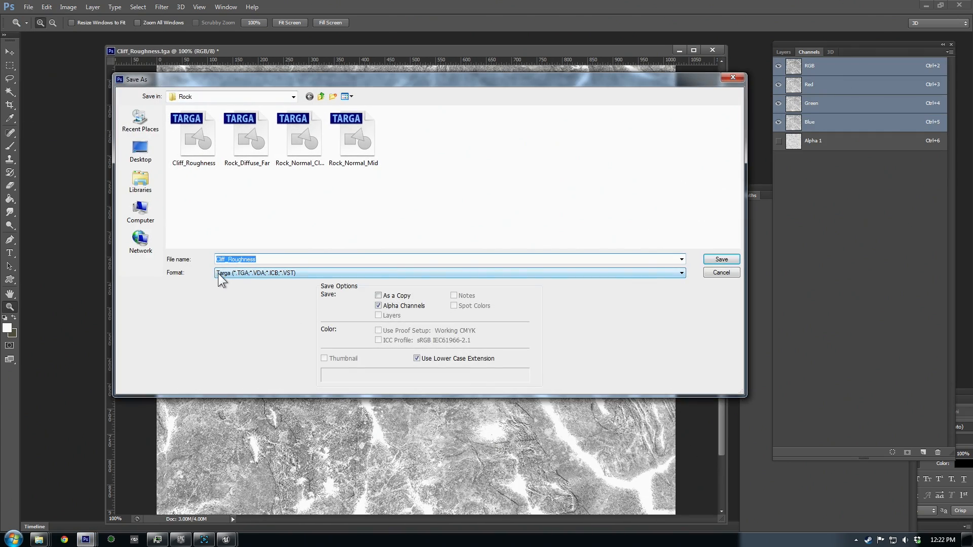
click(721, 259)
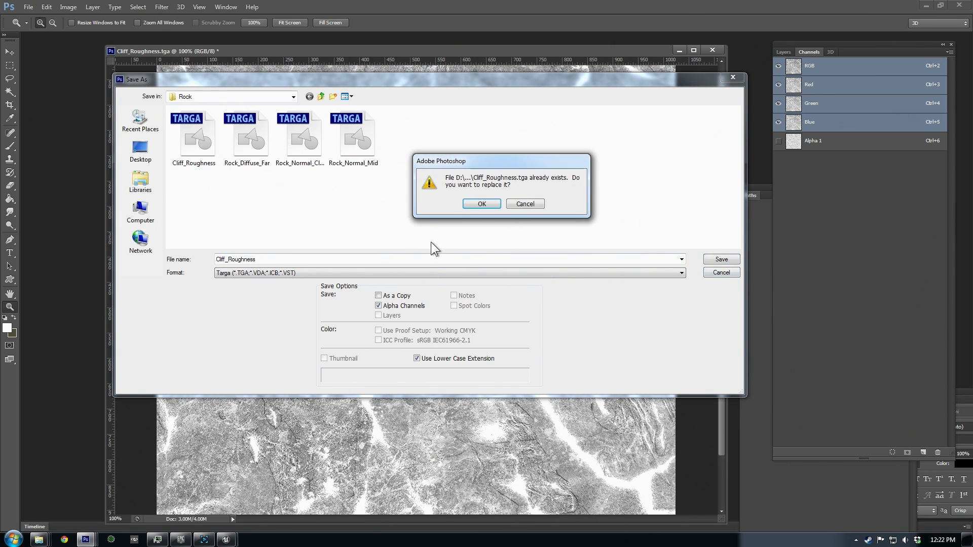
click(466, 202)
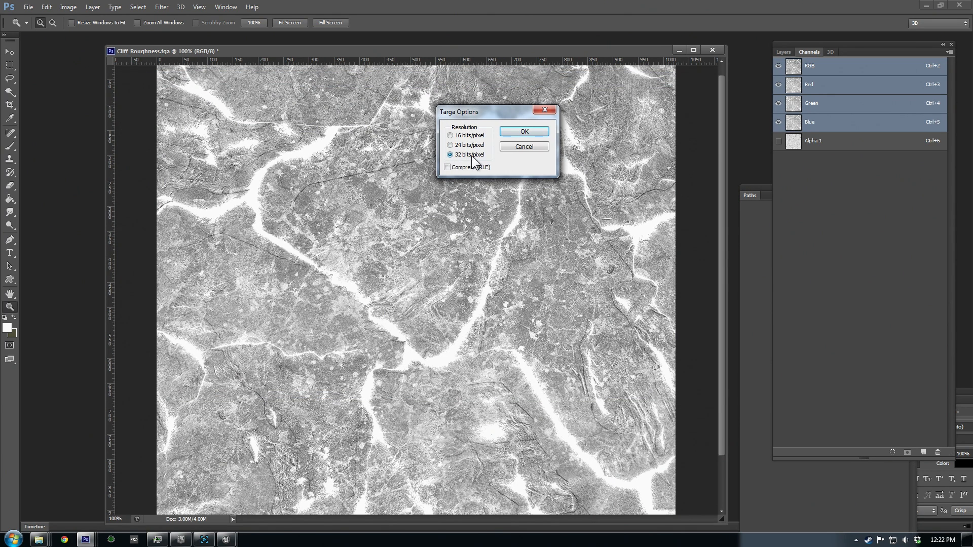
click(523, 134)
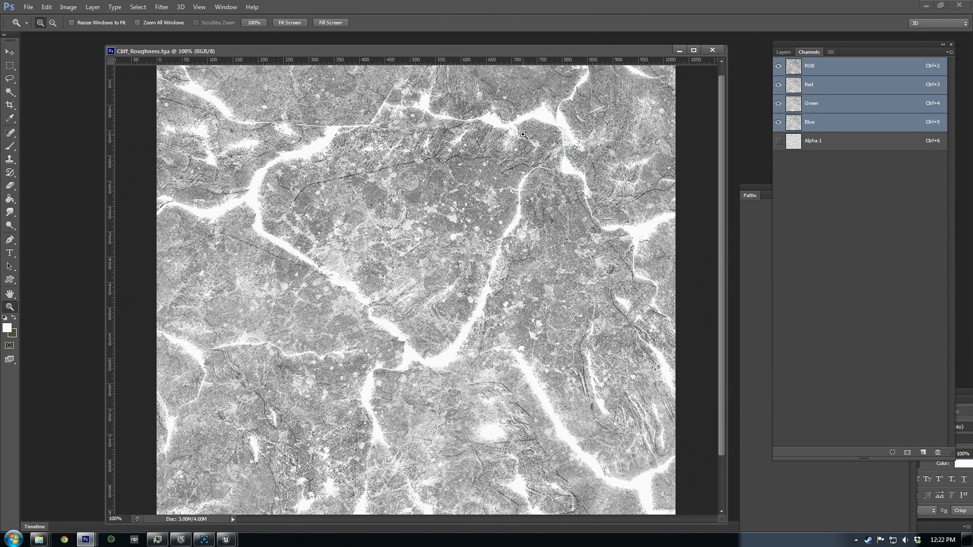
click(926, 5)
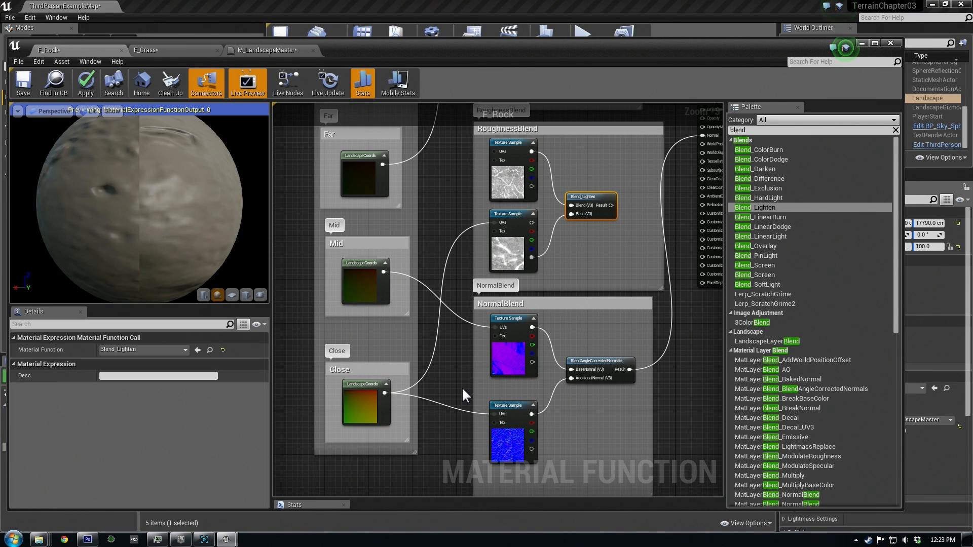
Shift both normal map texture samples slightly lower inside the NormalBlend group
right_drag(622, 354, 616, 285)
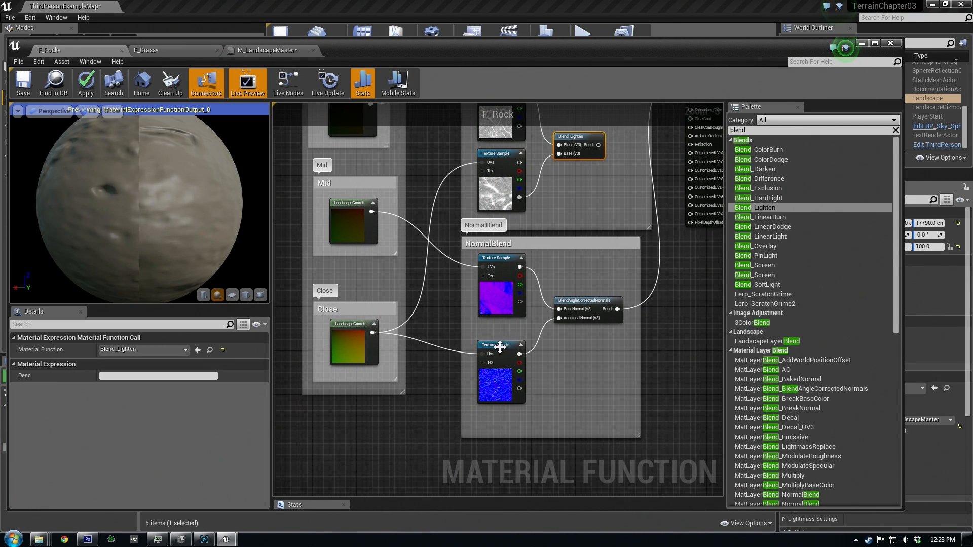
drag(500, 346, 500, 357)
drag(495, 260, 497, 269)
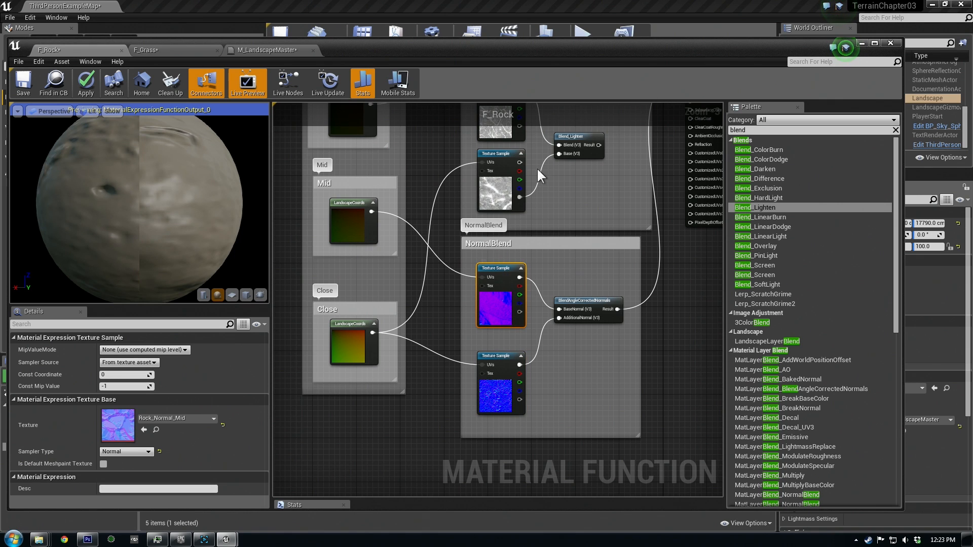
Connect the Mid coordinates to the upper roughness sample's UVs and the Blend_Lighten result to MakeMaterialAttributes' Roughness
right_drag(547, 286, 552, 309)
right_drag(537, 220, 538, 286)
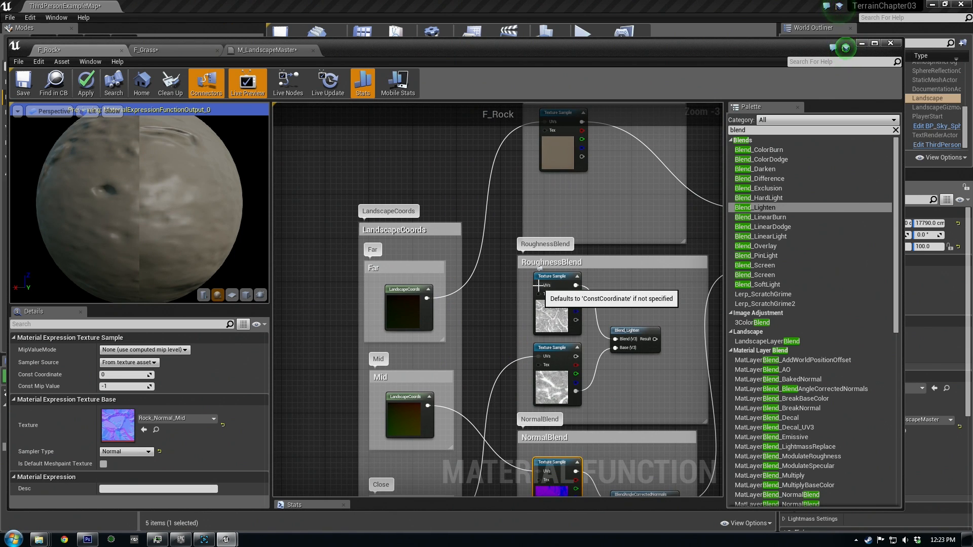
drag(539, 286, 428, 406)
right_drag(493, 348, 496, 248)
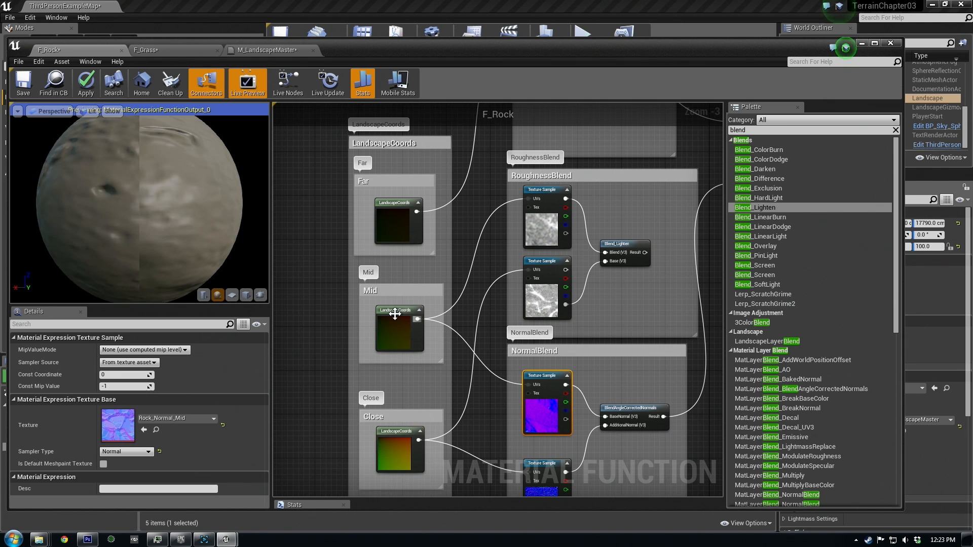
right_drag(616, 299, 406, 352)
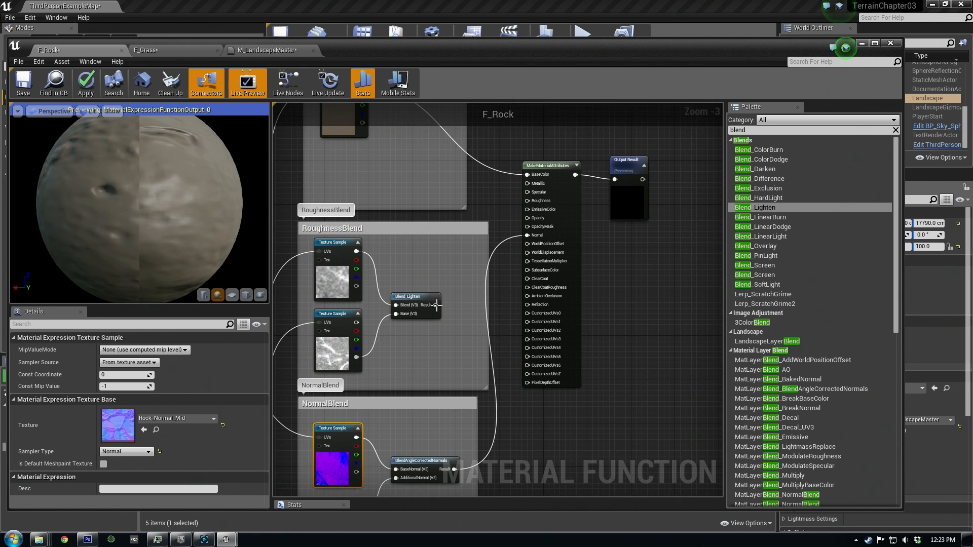
drag(435, 305, 529, 200)
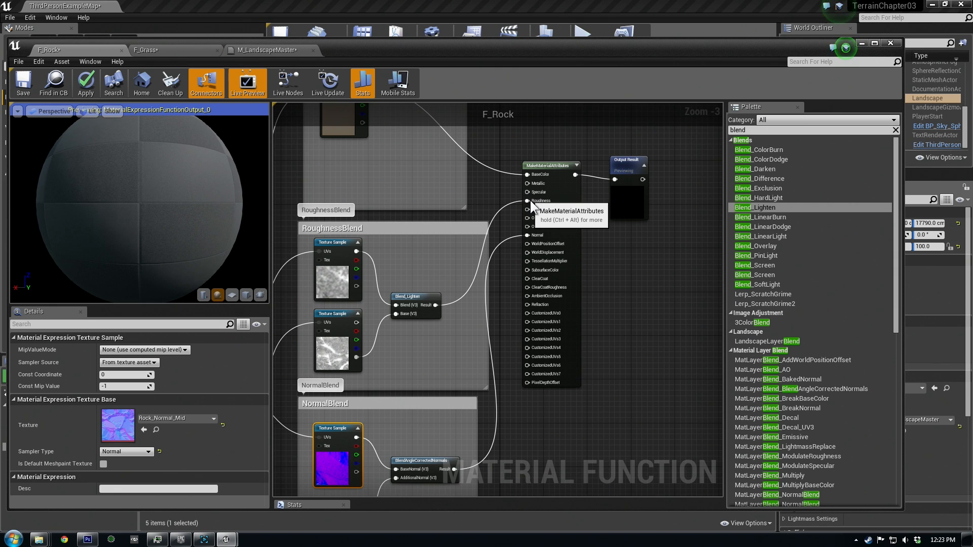
Move the material editor off the level viewport and examine the landscape's rock surface up close and from afar
drag(439, 50, 972, 66)
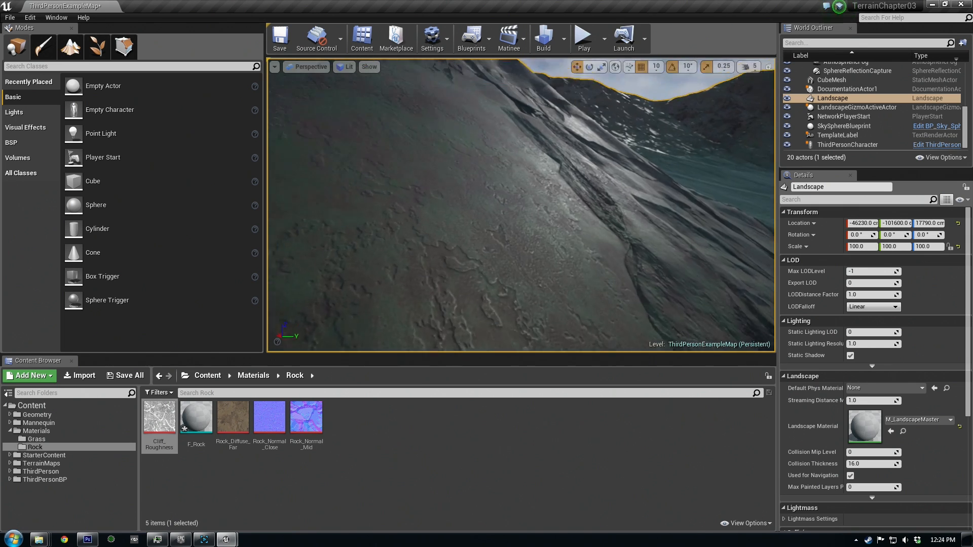
right_drag(624, 125, 633, 163)
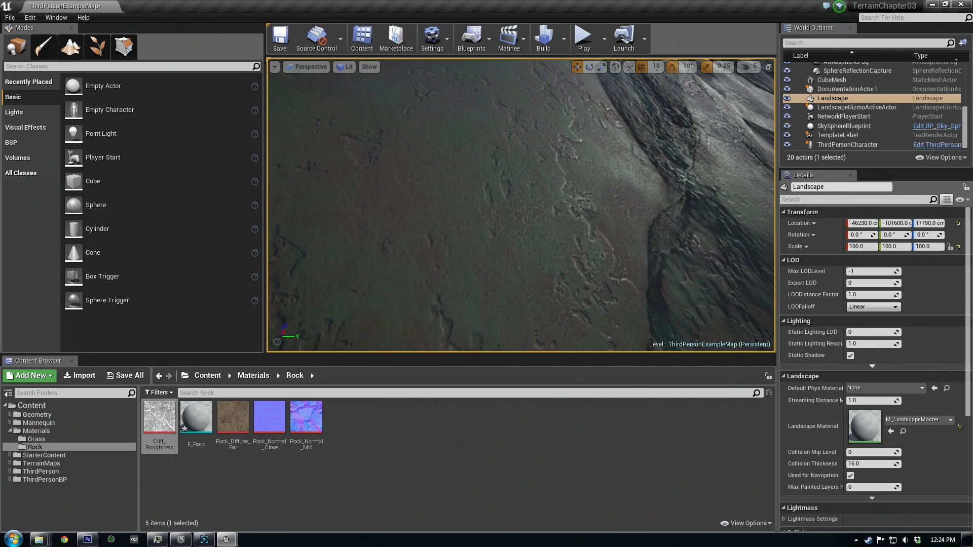
right_drag(580, 87, 588, 77)
right_drag(604, 276, 611, 255)
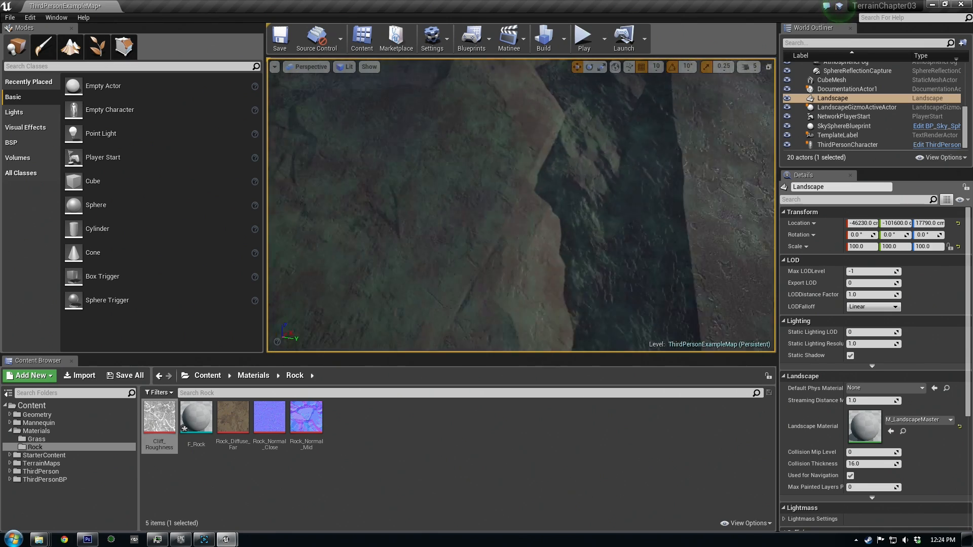
right_drag(521, 205, 294, 203)
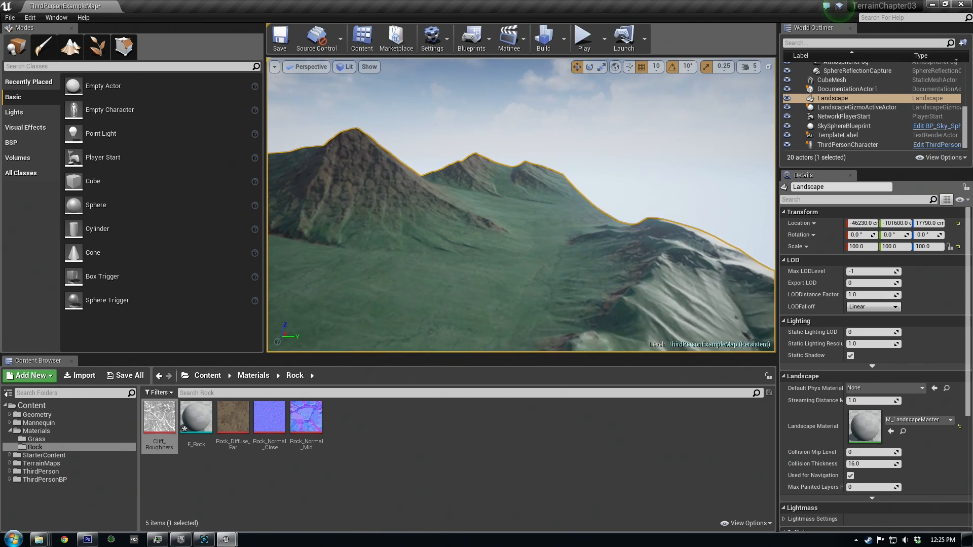
right_drag(521, 205, 493, 212)
key(s)
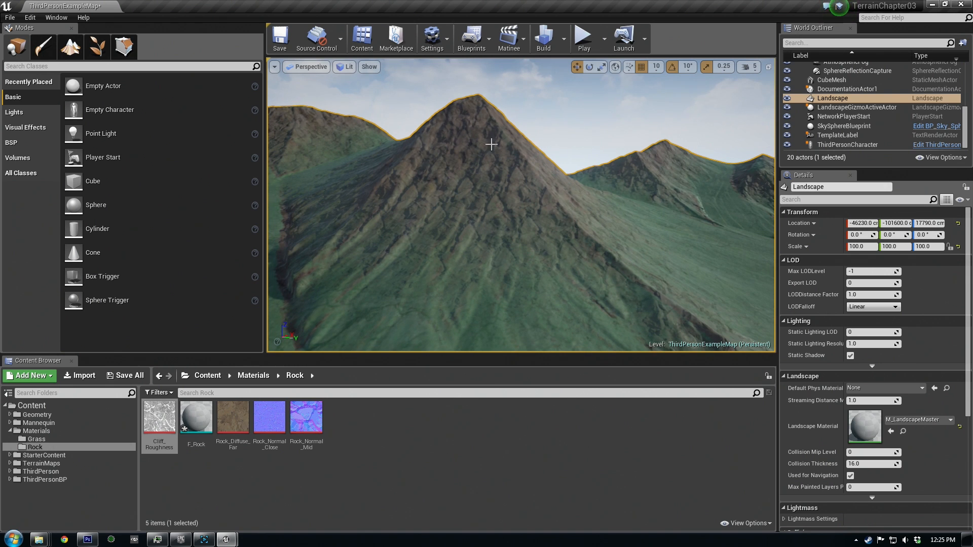
right_drag(449, 203, 490, 194)
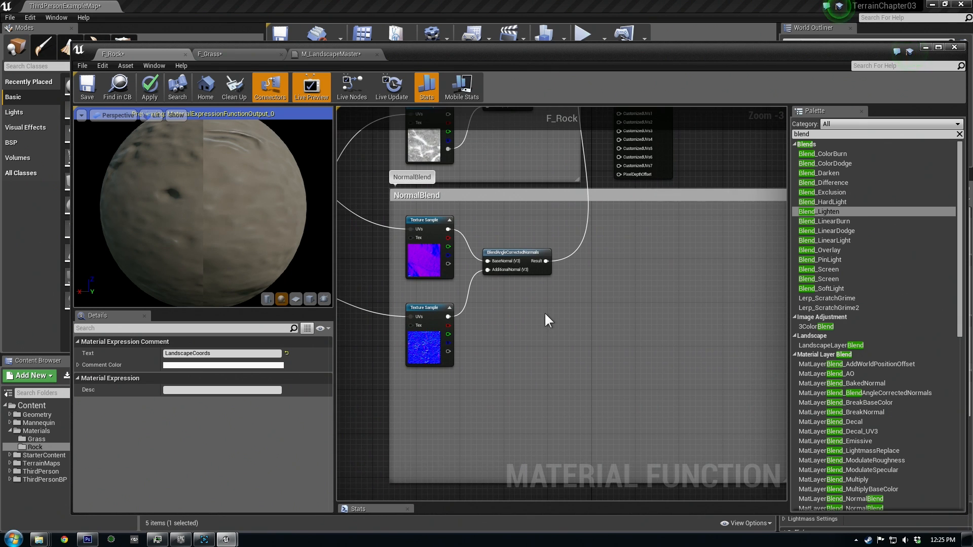
Move the NormalBlend group closer to the coordinates and spread its two normal samples and BlendAngleCorrectedNormals node farther apart
right_drag(544, 312, 680, 329)
drag(600, 210, 496, 221)
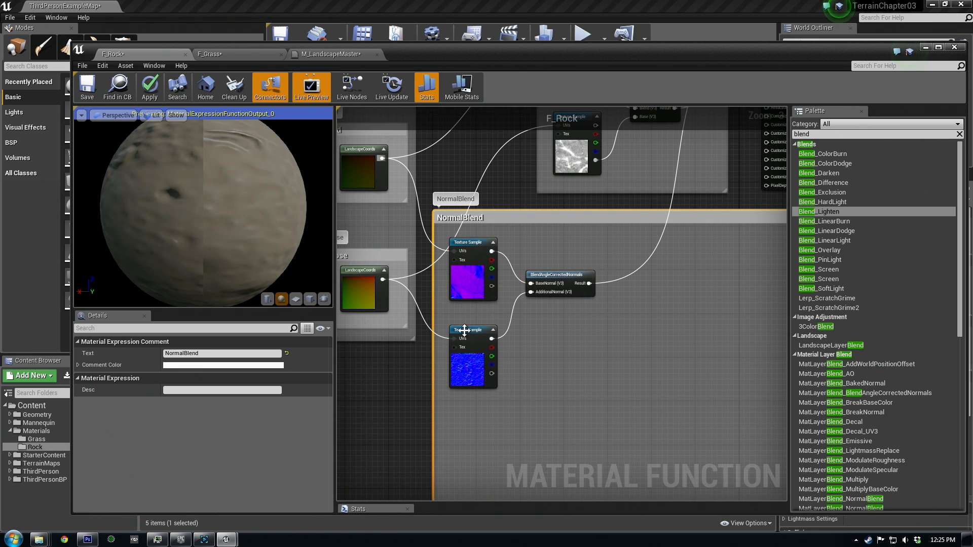
drag(473, 330, 539, 335)
drag(571, 274, 720, 275)
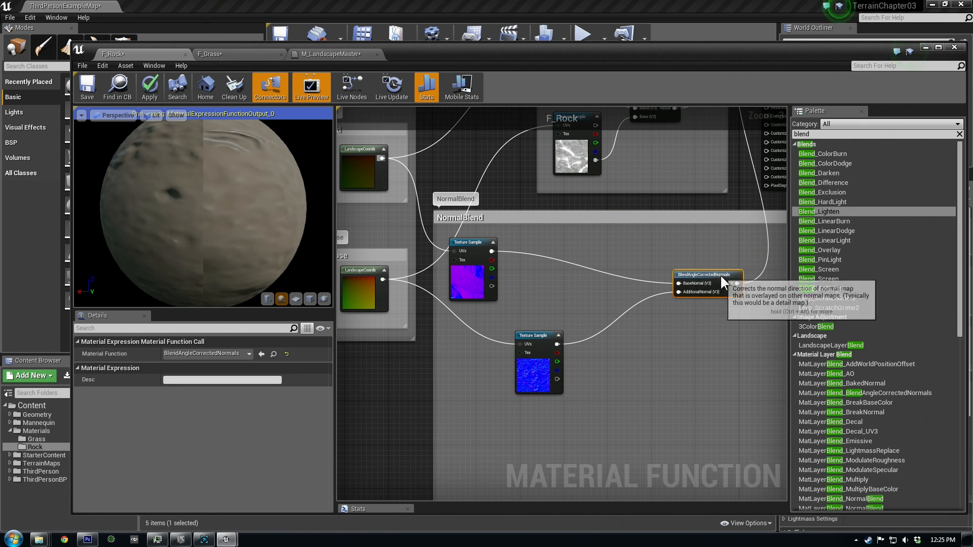
right_drag(557, 319, 542, 326)
drag(525, 335, 547, 384)
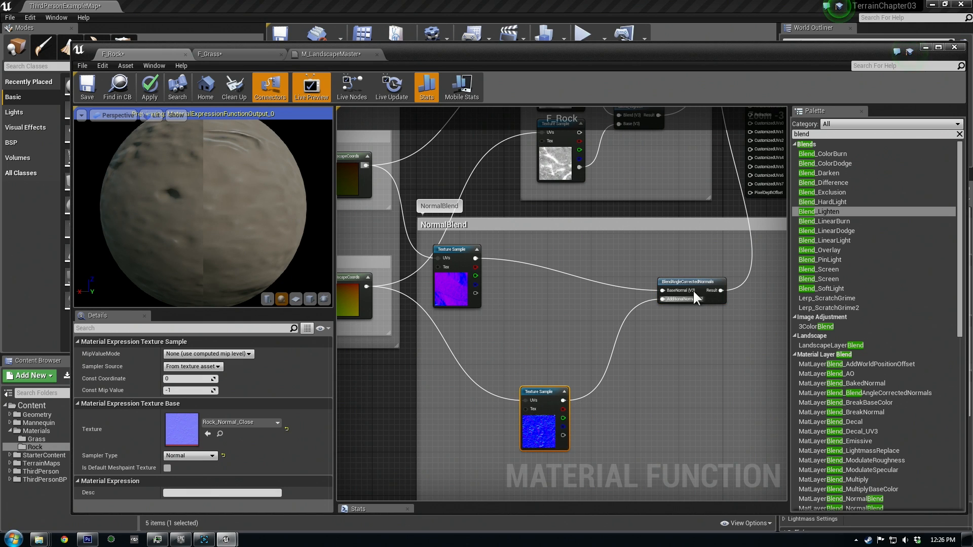
drag(477, 251, 520, 251)
right_drag(585, 277, 543, 311)
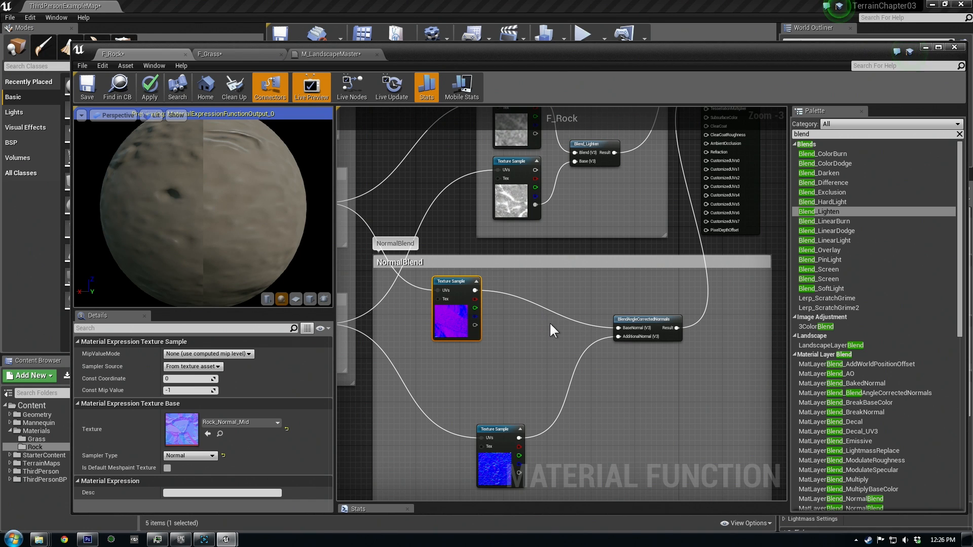
Insert a Lerp node between the Rock_Normal_Mid sample and BlendAngleCorrectedNormals' BaseNormal, feeding the sample into A, and space the nodes apart
click(551, 324)
drag(566, 332, 530, 330)
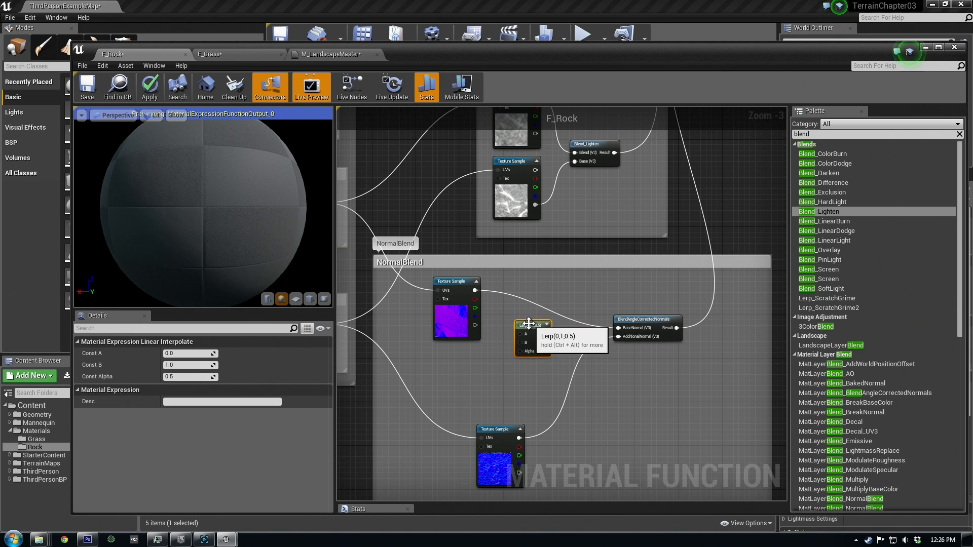
drag(473, 291, 528, 318)
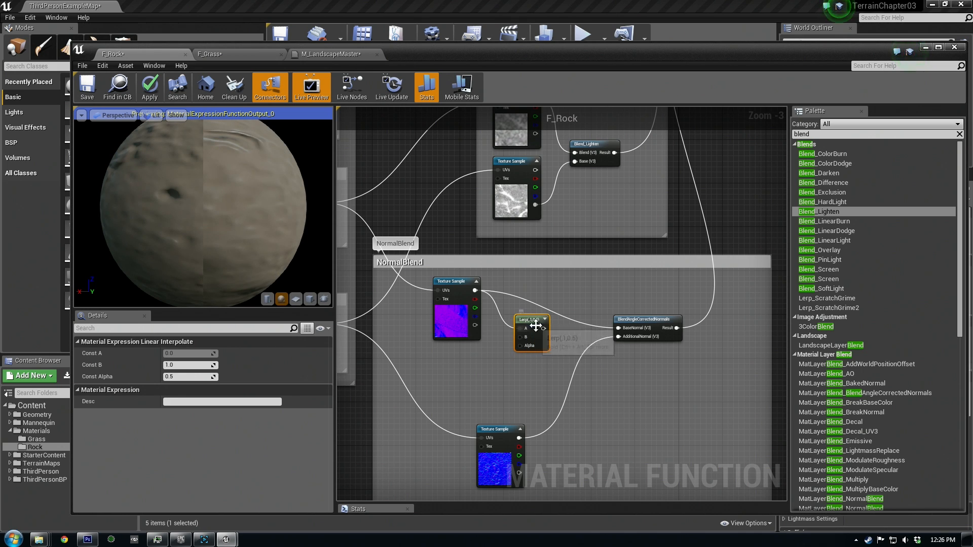
drag(544, 329, 621, 327)
drag(529, 320, 545, 321)
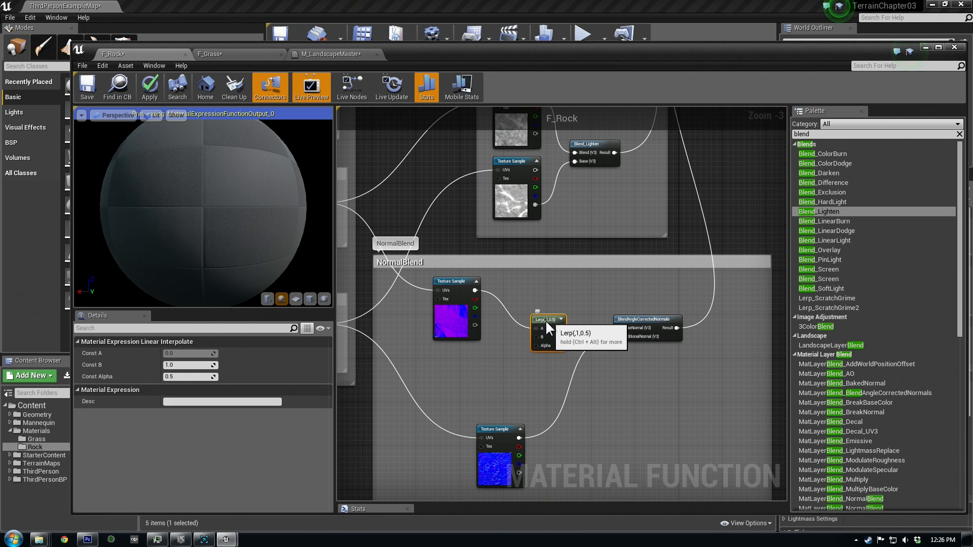
right_drag(463, 318, 471, 303)
drag(466, 266, 449, 260)
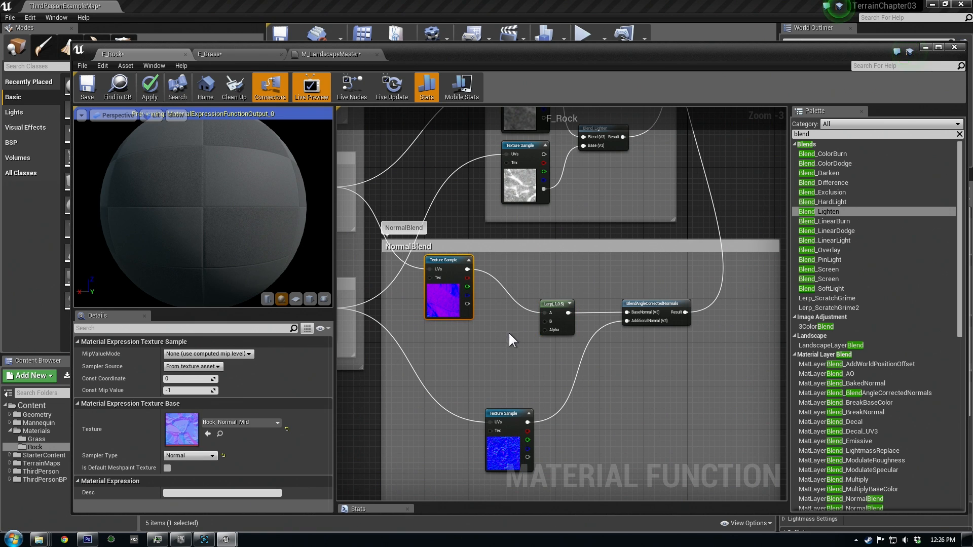
mouse_move(558, 311)
mouse_down()
mouse_move(543, 301)
mouse_move(541, 311)
mouse_up()
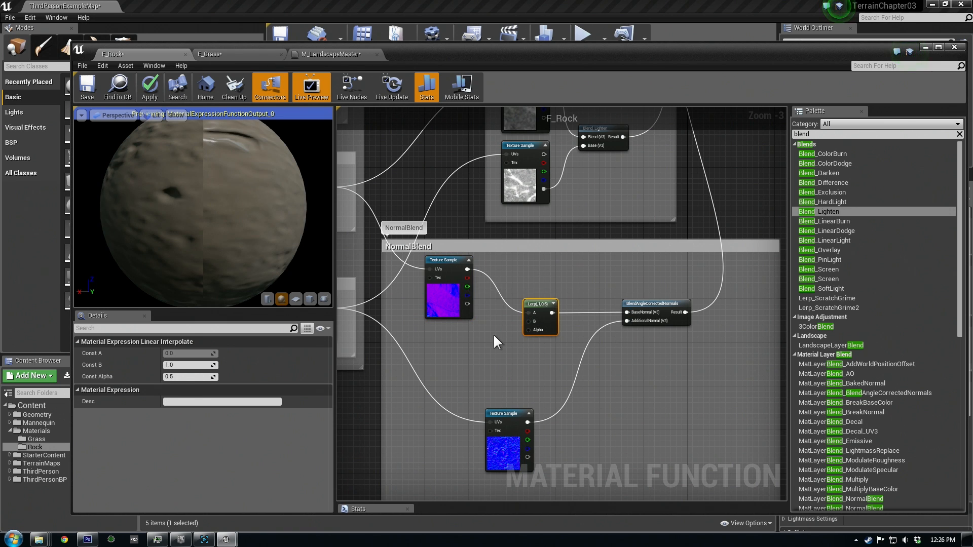
Duplicate the Rock_Normal_Close sample below the mid normal sample, connecting it to the Lerp's B and its UVs to the Mid coordinates
click(435, 261)
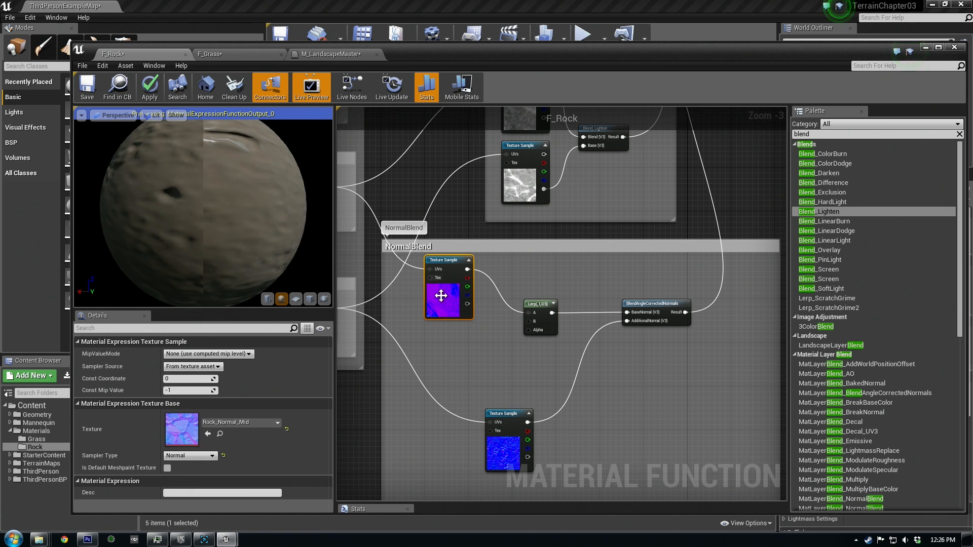
click(505, 414)
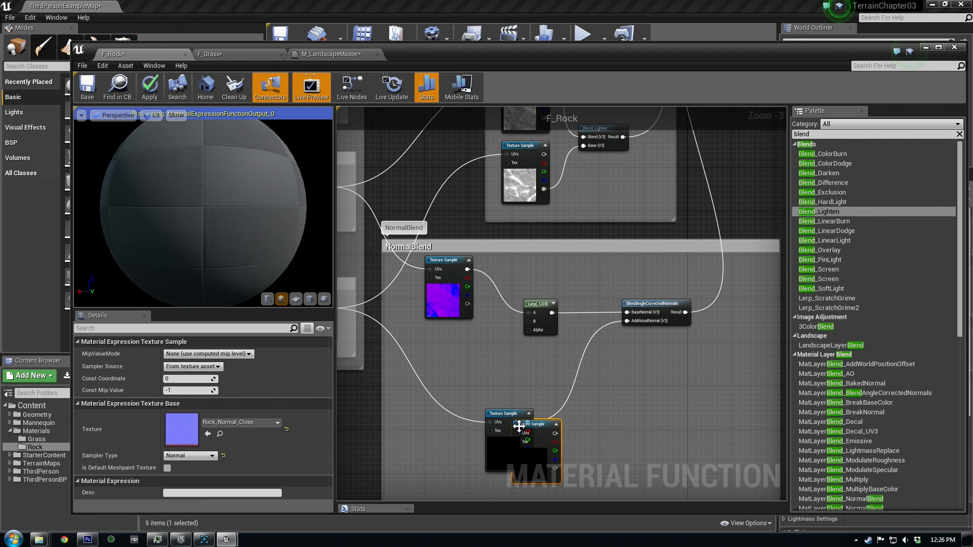
key(ctrl+v)
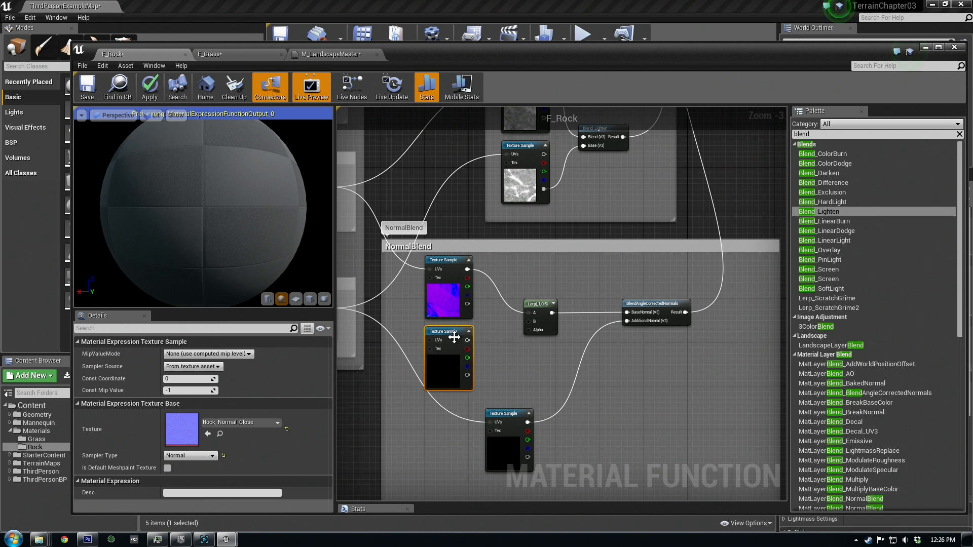
right_drag(453, 367, 472, 374)
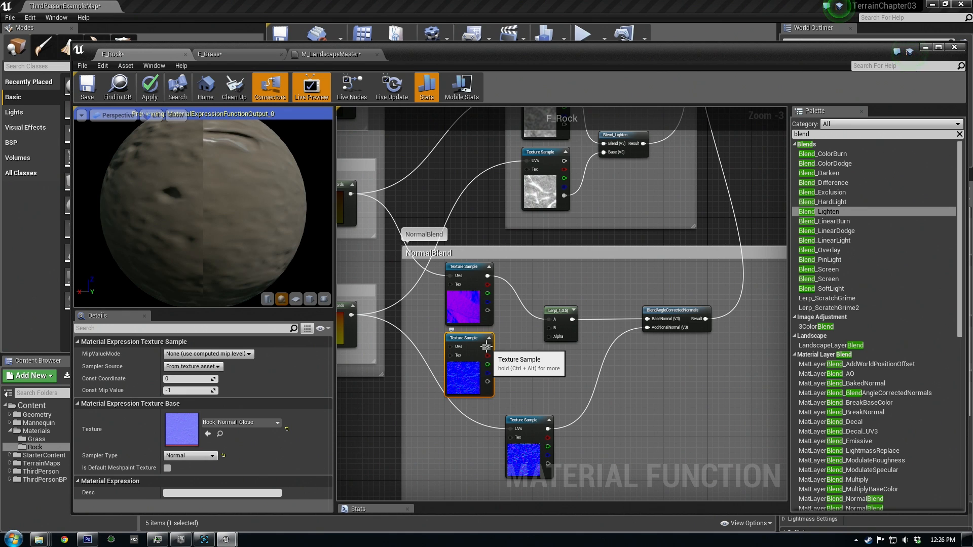
drag(487, 346, 548, 328)
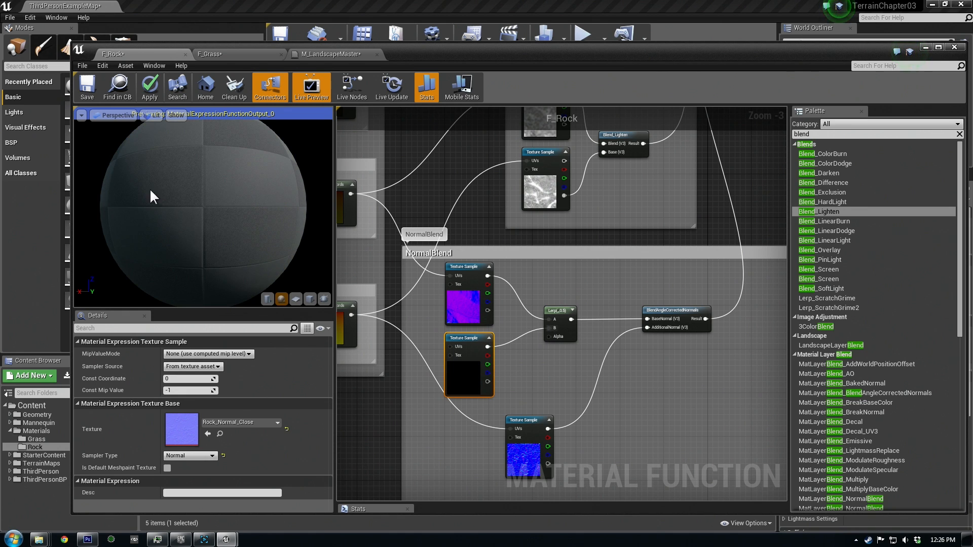
right_drag(515, 385, 566, 383)
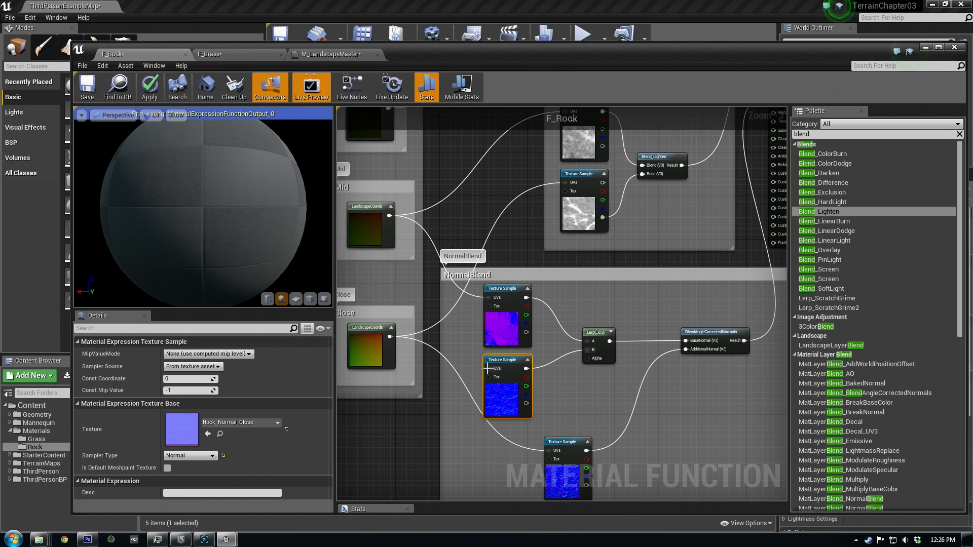
drag(486, 369, 390, 216)
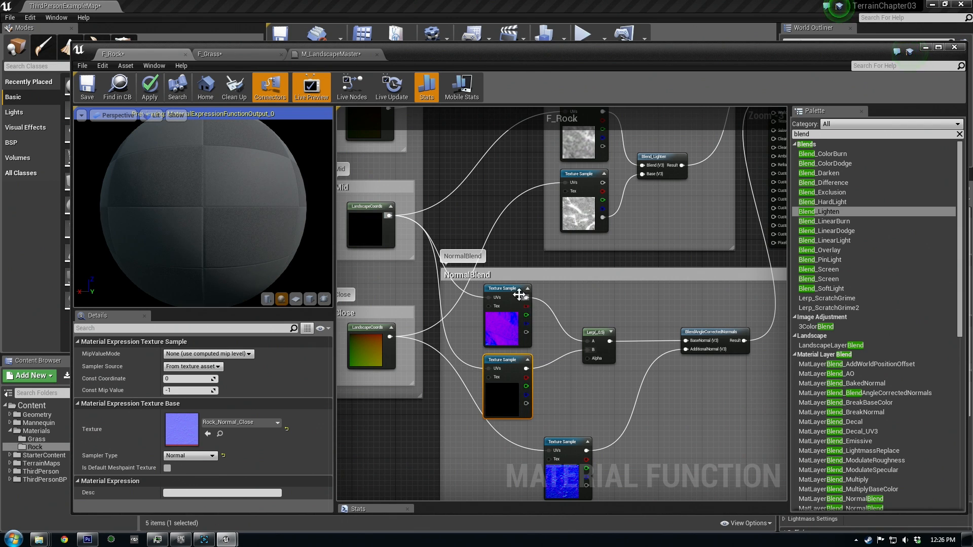
drag(597, 333, 635, 327)
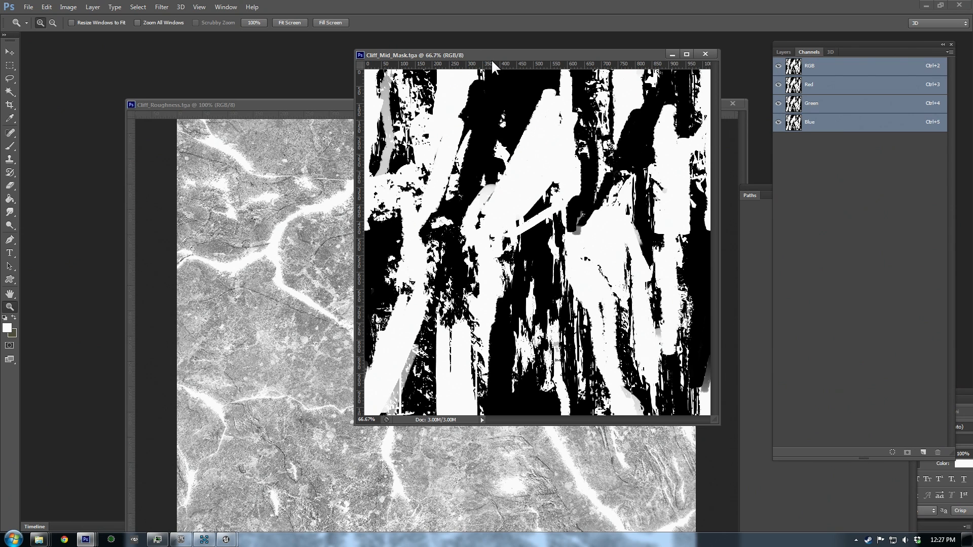
Add the Cliff_Mid_Mask texture as a sample below the Close coordinates group and wrap it in a comment named RockMask
drag(492, 66, 204, 61)
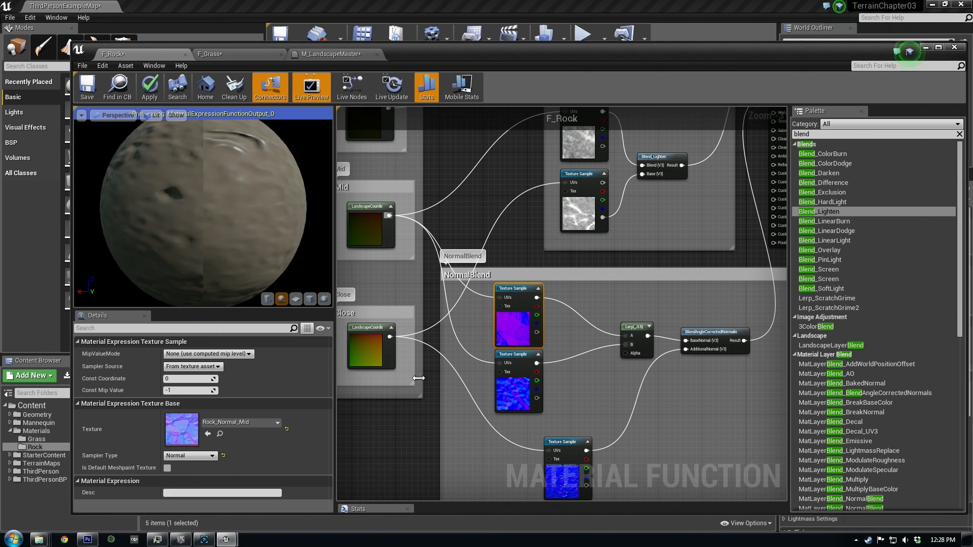
scroll(551, 443, down, 4)
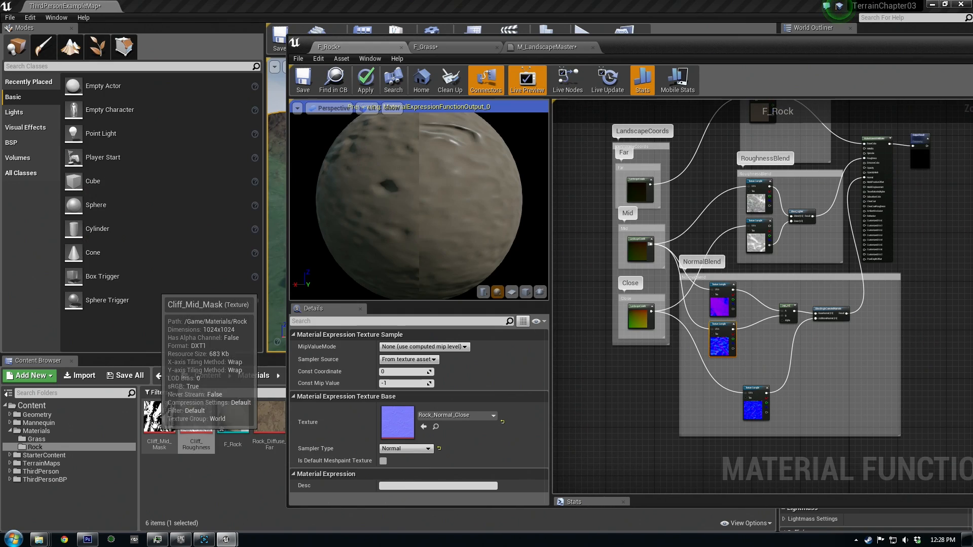
drag(156, 427, 747, 337)
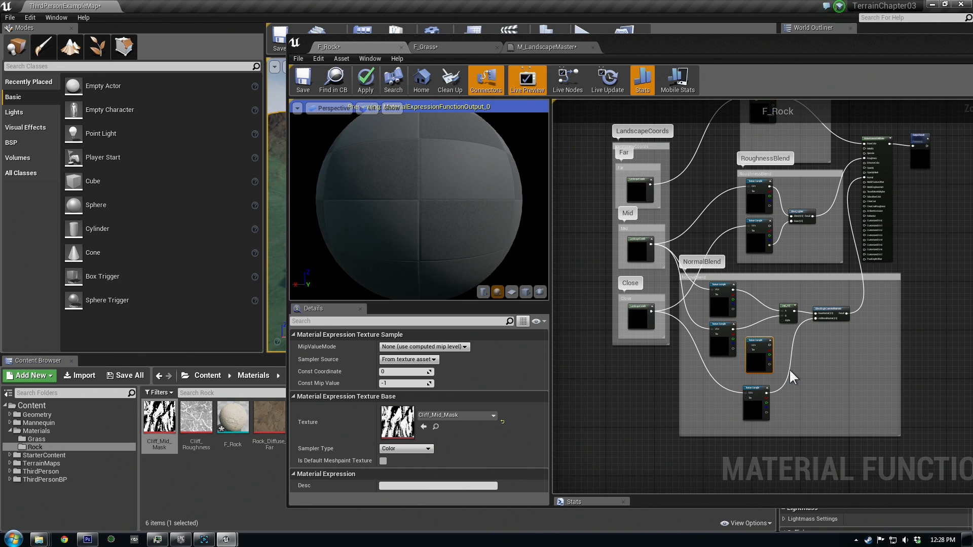
scroll(836, 383, up, 1)
right_drag(658, 363, 697, 376)
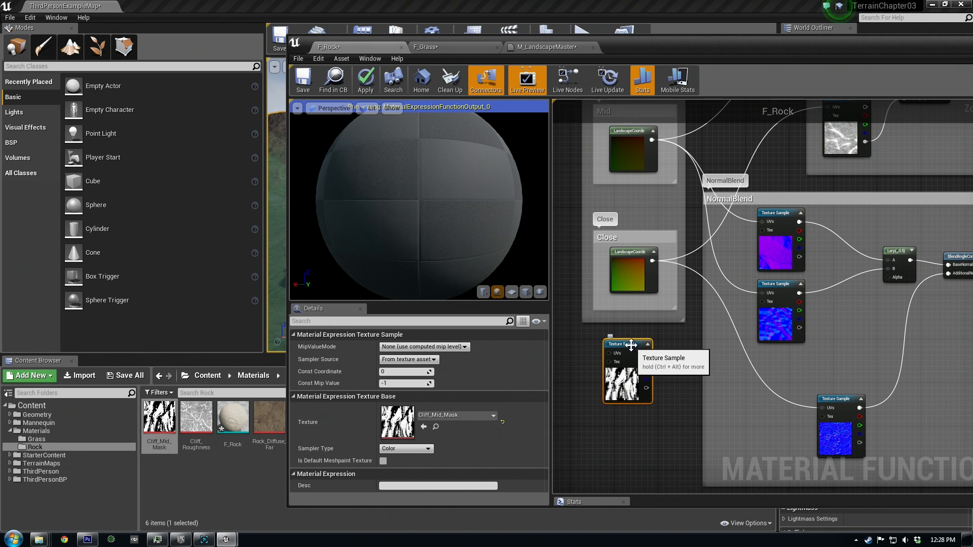
drag(632, 348, 632, 370)
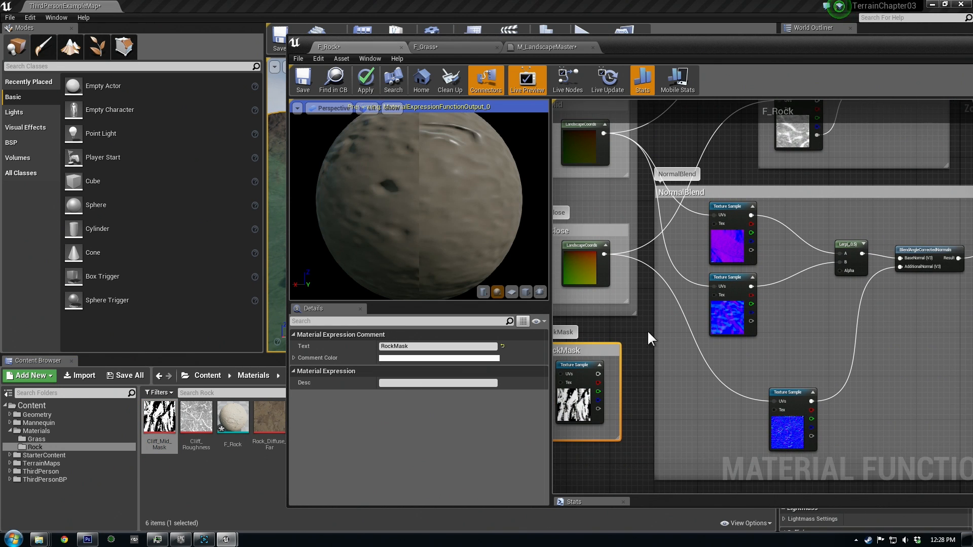
Connect the Cliff_Mid_Mask sample to the Lerp's Alpha and the Mid coordinates to the mask sample's UVs
right_drag(647, 330, 669, 340)
drag(859, 281, 616, 383)
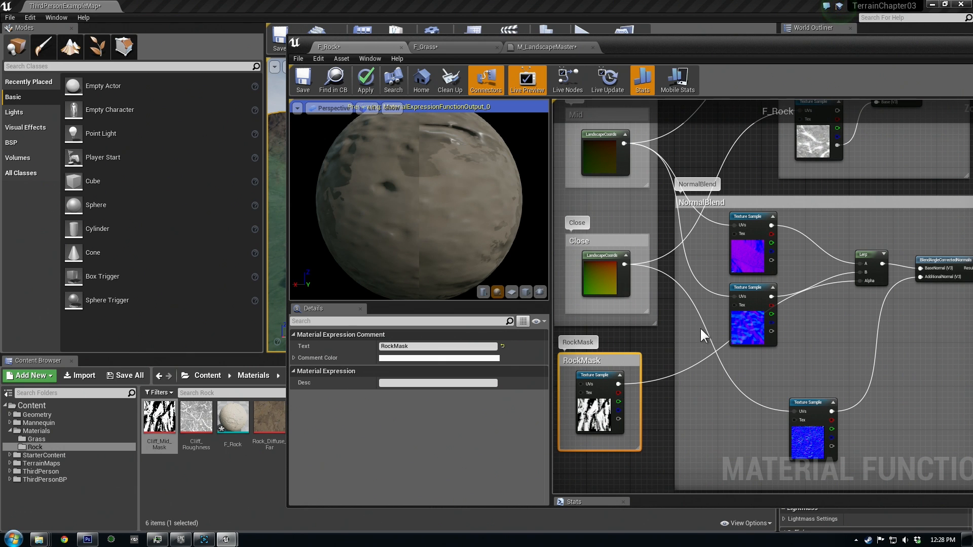
right_drag(862, 247, 839, 246)
drag(842, 252, 806, 291)
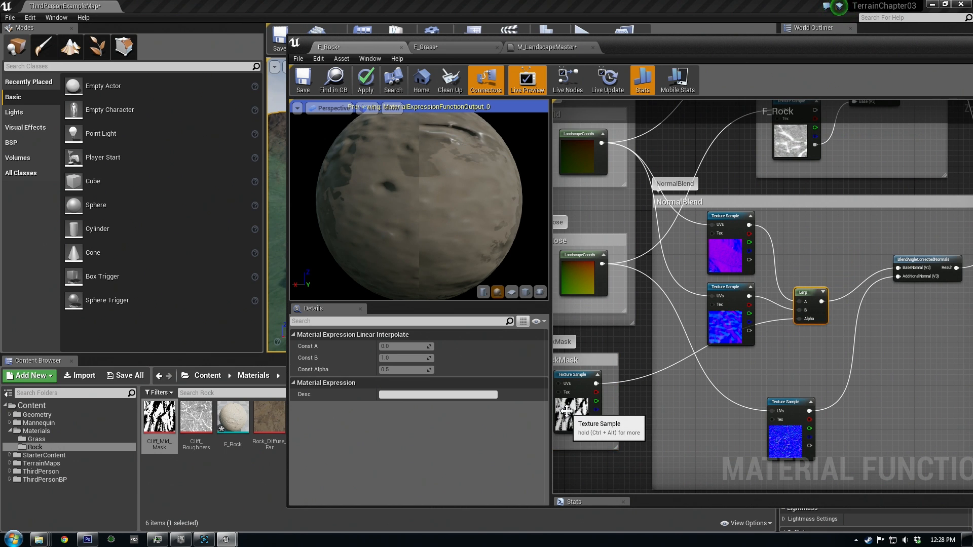
right_drag(566, 411, 597, 407)
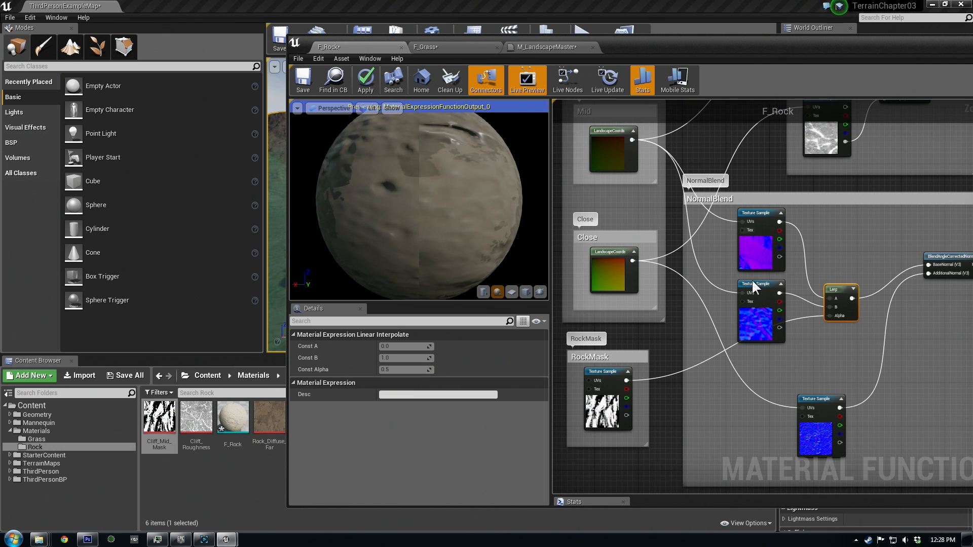
right_drag(843, 235, 861, 236)
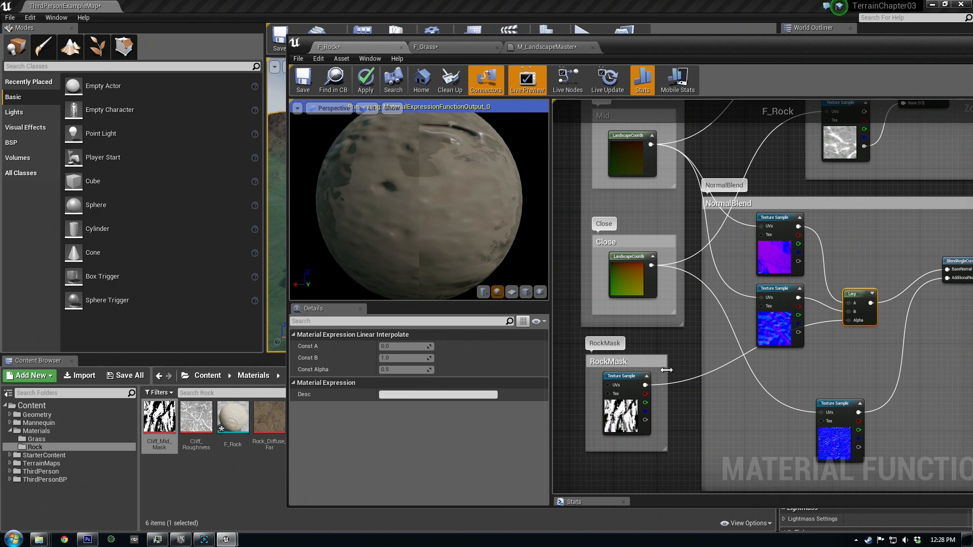
drag(607, 385, 670, 143)
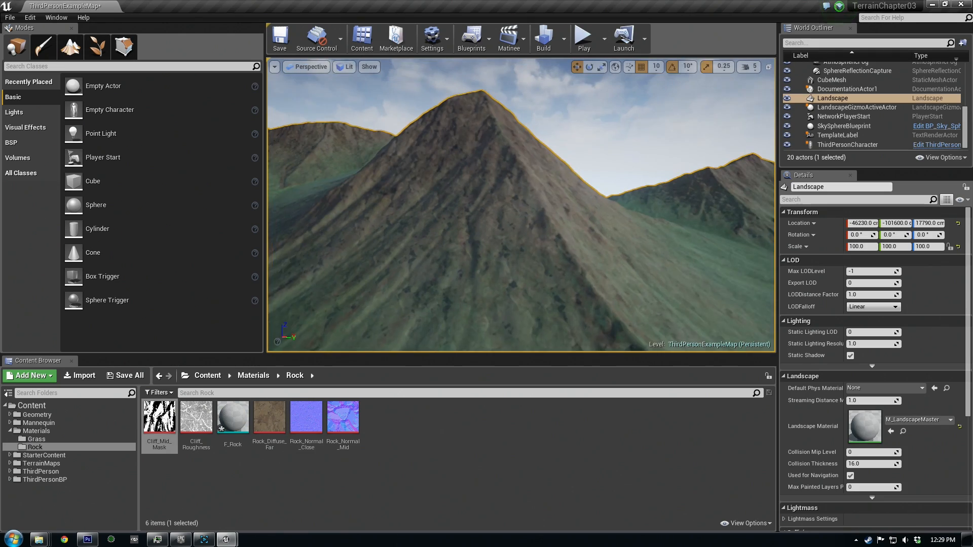
Examine the rock material on the landscape's mountain slopes from a distance and up close, including how its normals blend
key(w)
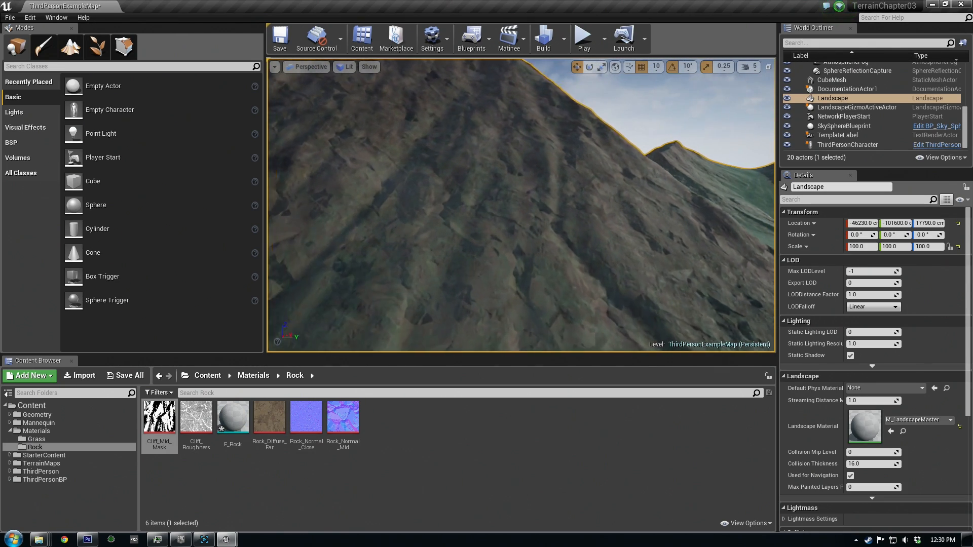
key(w)
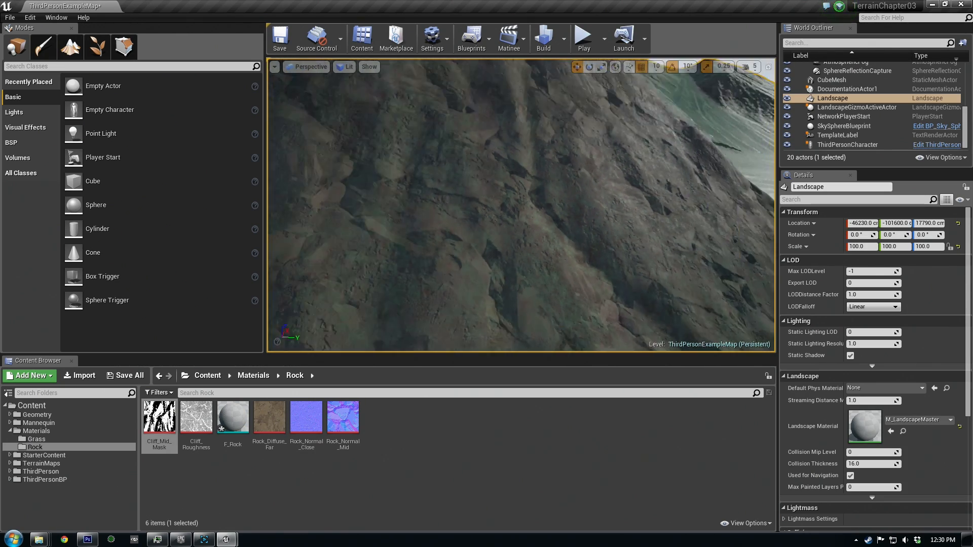
key(s)
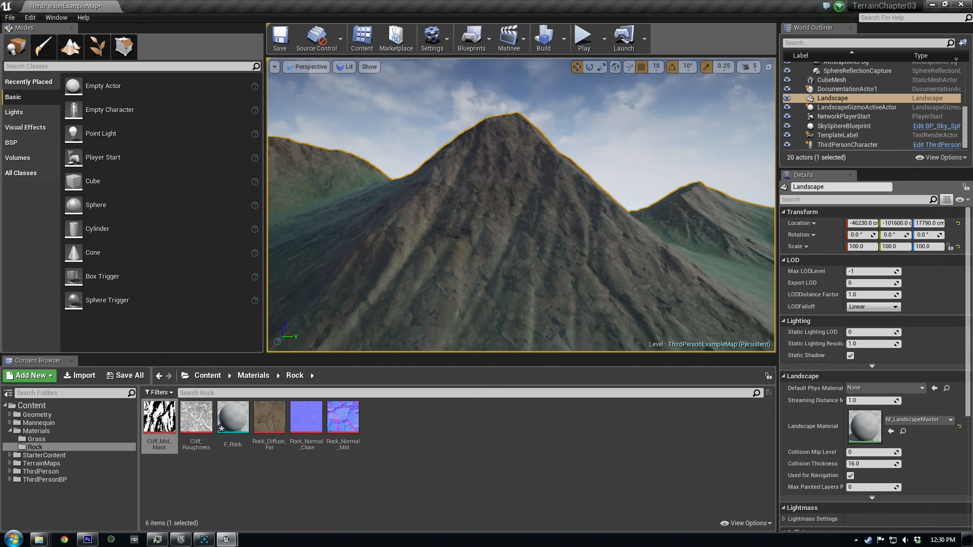
key(w)
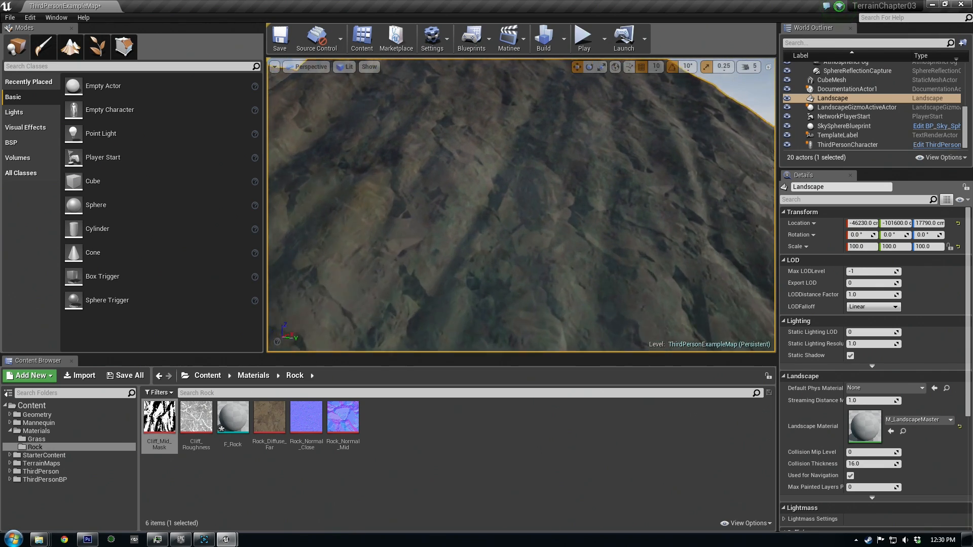
key(s)
key(w)
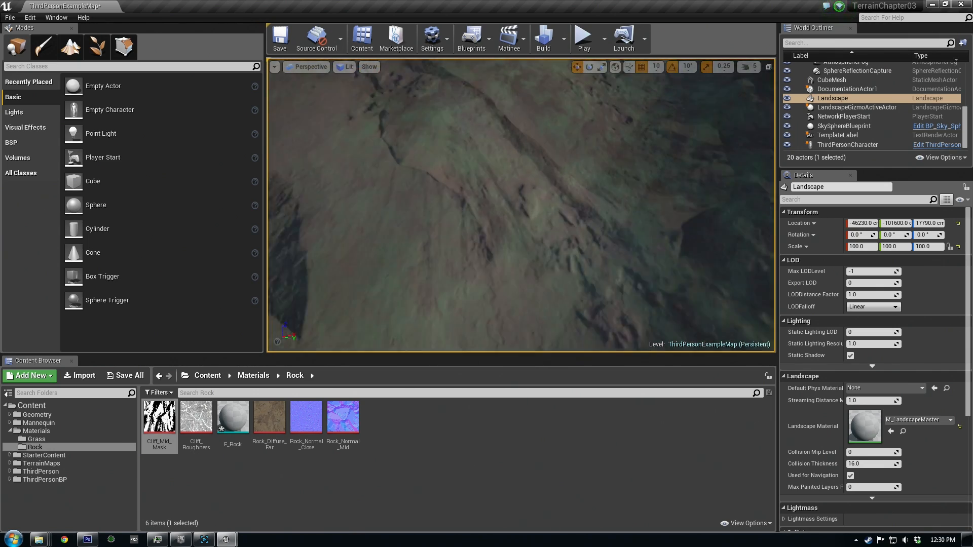
key(w)
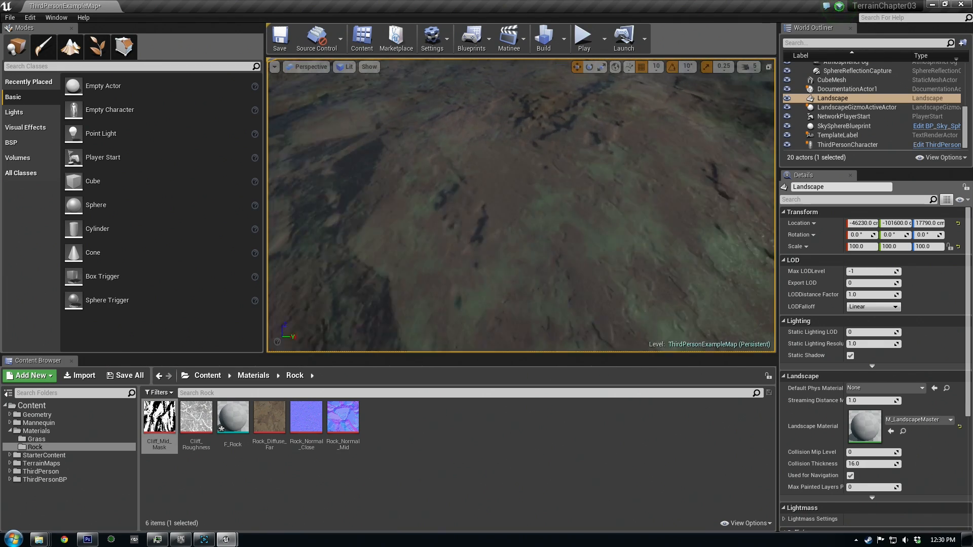
key(s)
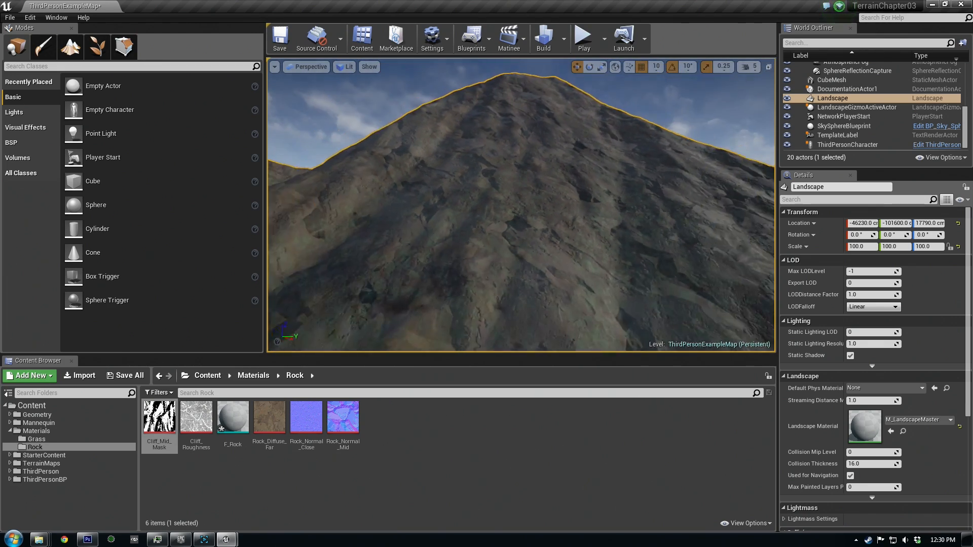
key(s)
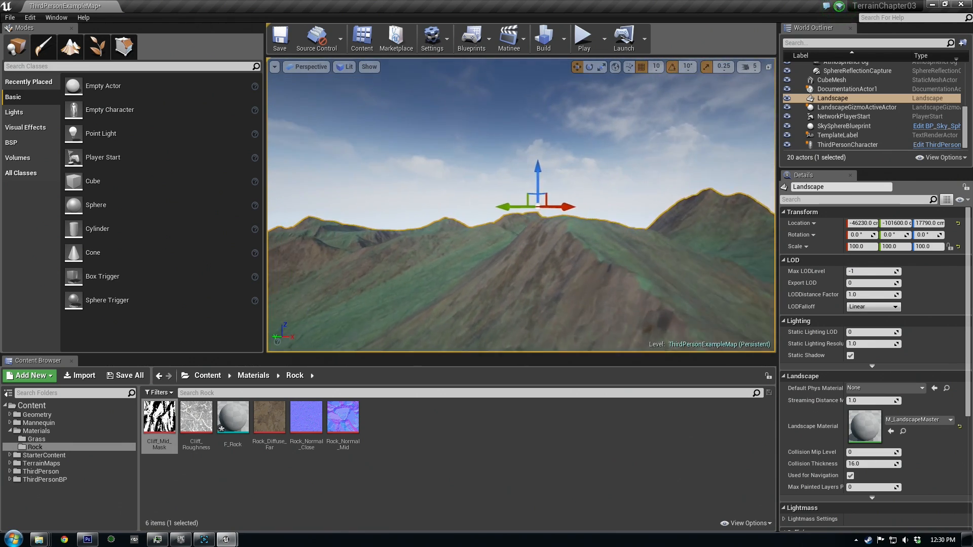
right_drag(521, 205, 636, 48)
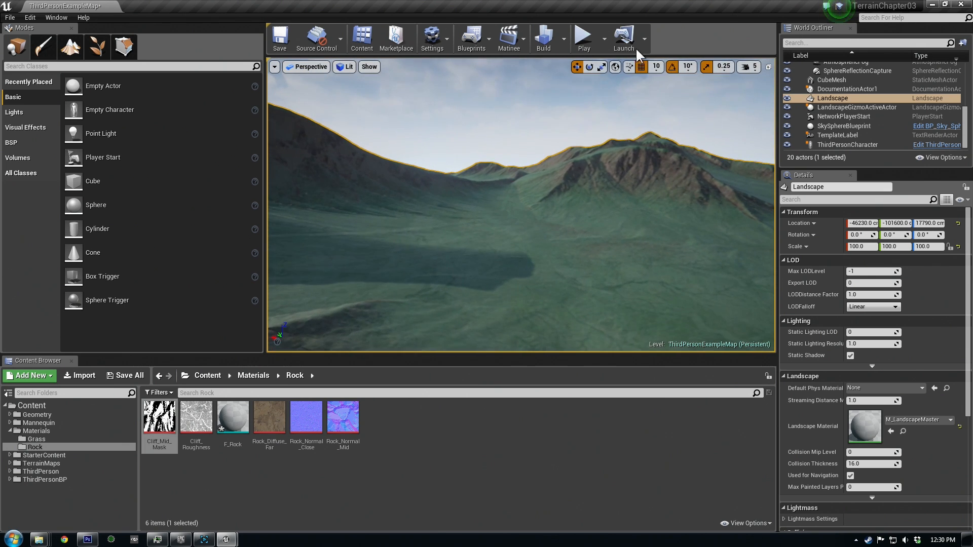
Playtest the level, running and jumping with the character across the landscape to examine the terrain materials, and end the session
click(581, 37)
key(w)
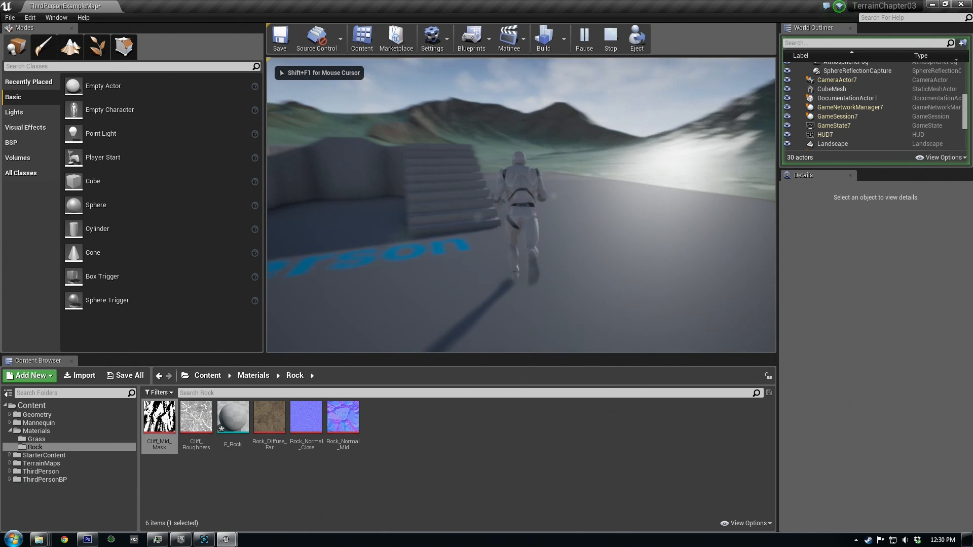
key(space)
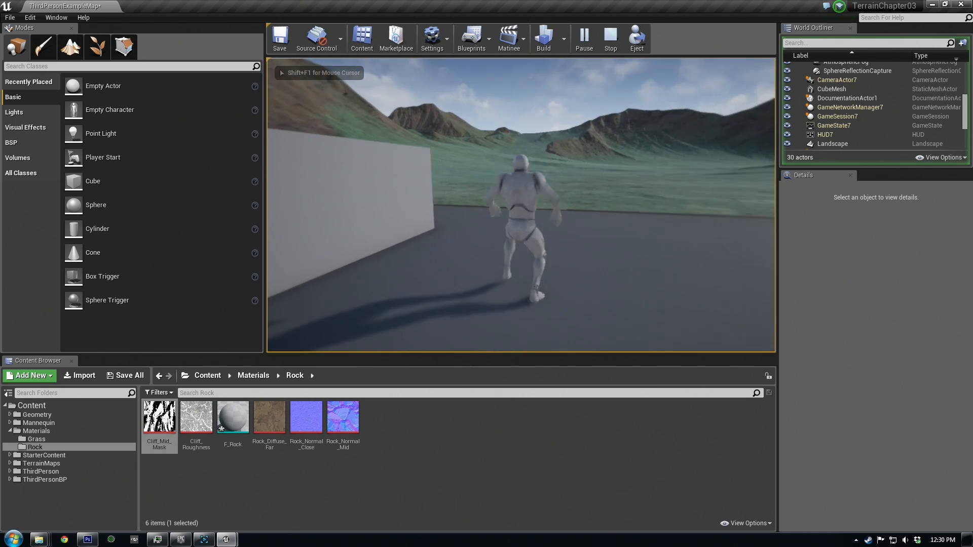
key(d)
key(space)
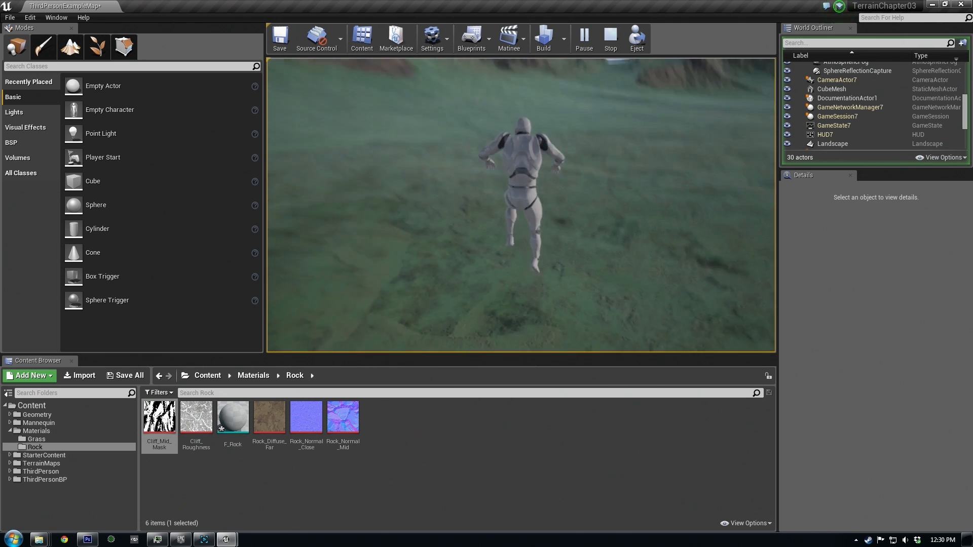
key(w)
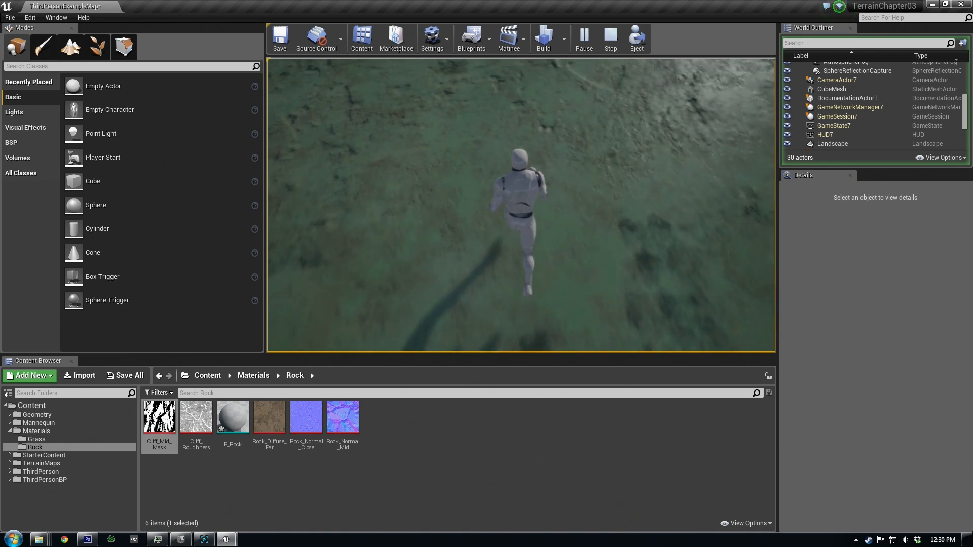
key(w)
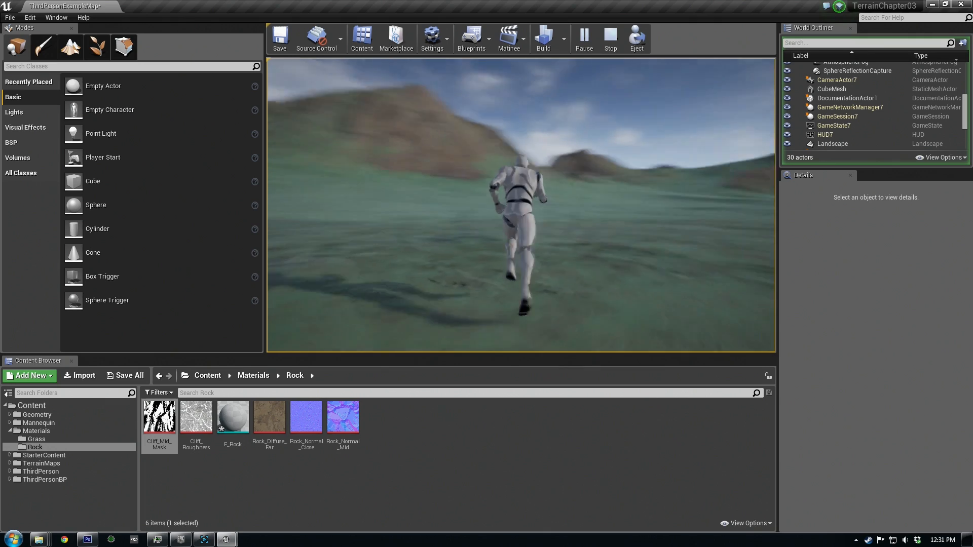
key(w)
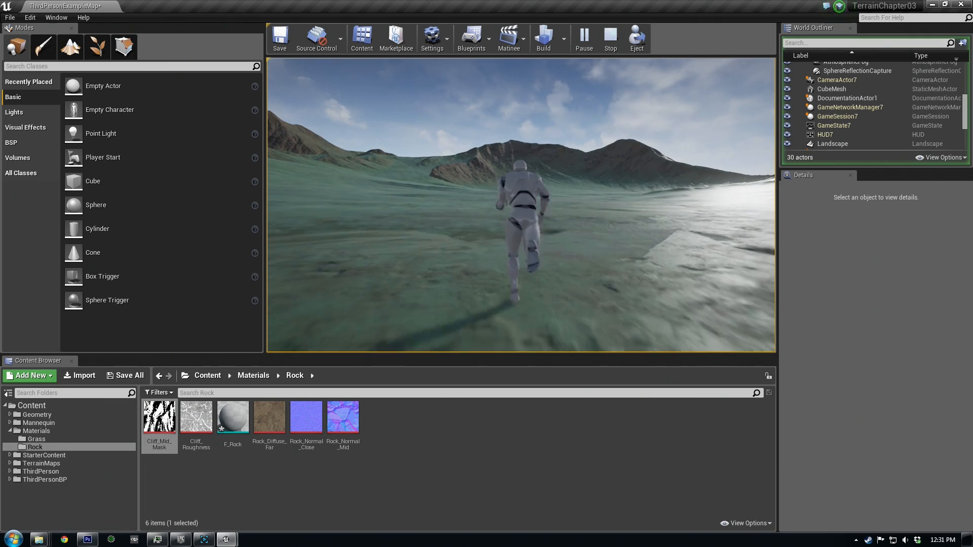
key(Escape)
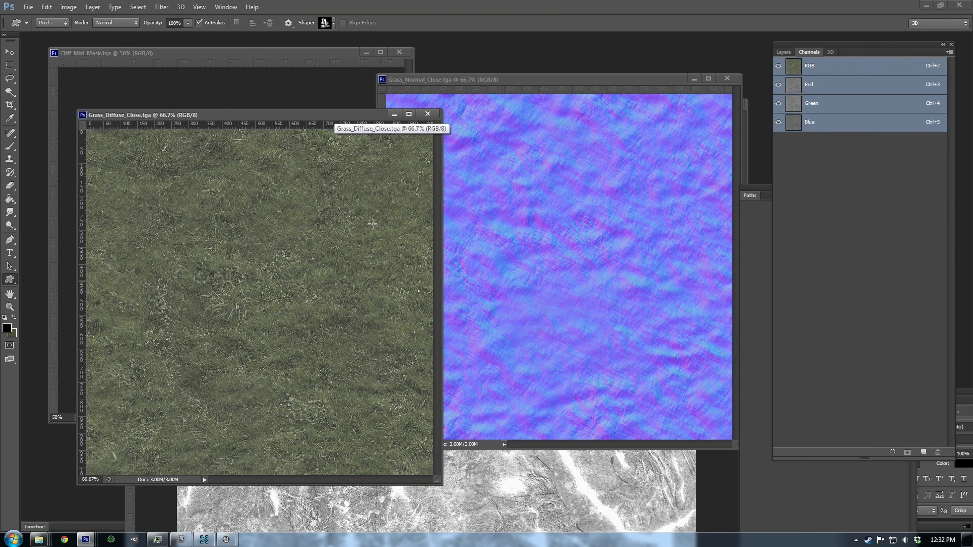
Switch to Photoshop and examine the Grass_Diffuse_Close and Grass_Normal_Close textures side by side, including the normal map's detail up close
drag(256, 122, 237, 114)
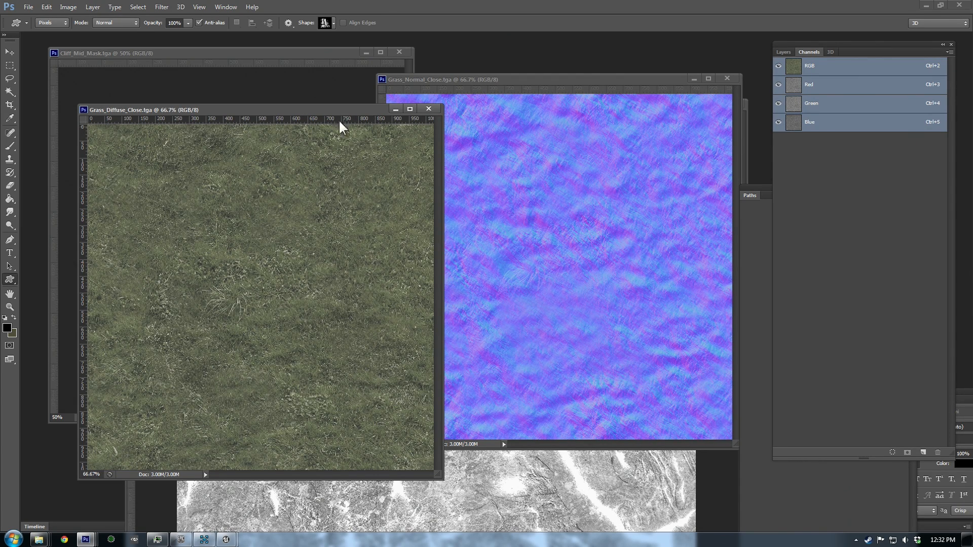
drag(330, 118, 347, 138)
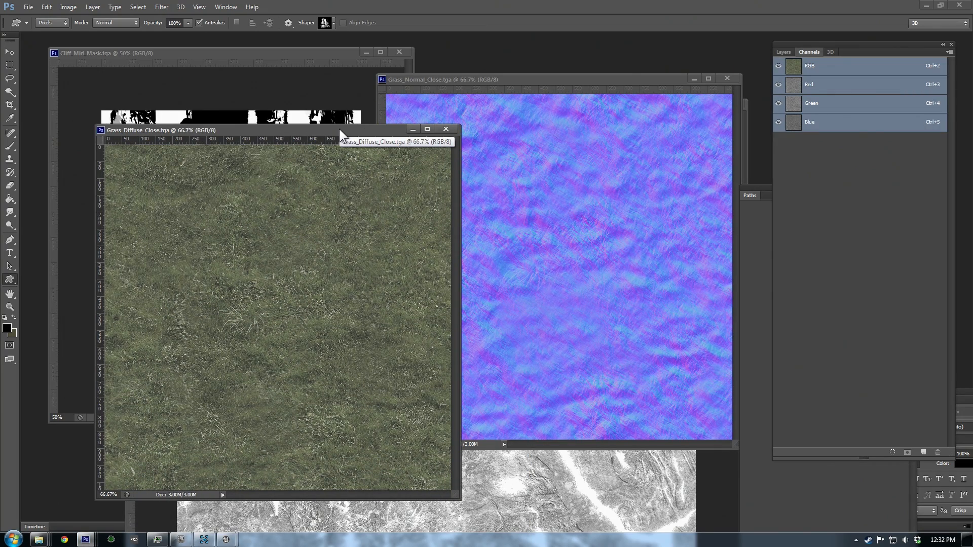
drag(340, 131, 323, 132)
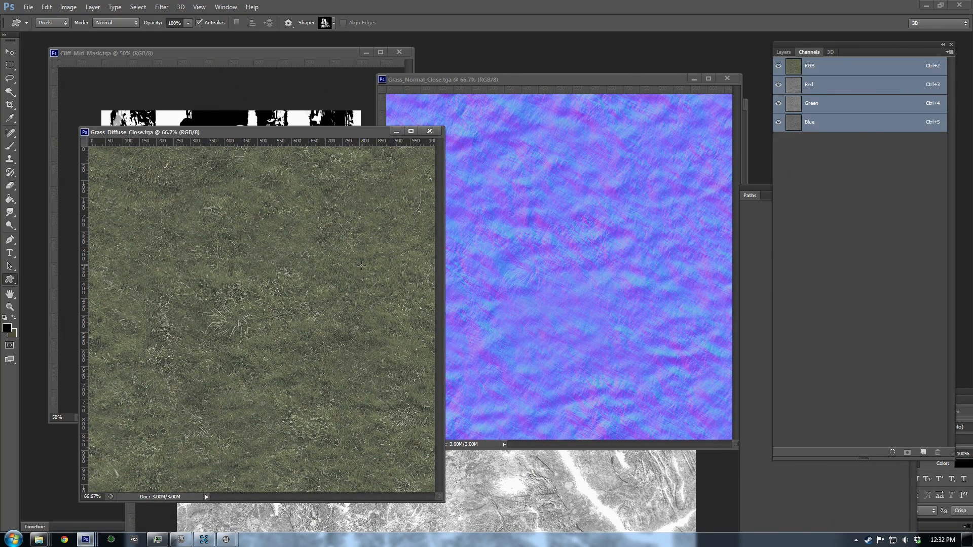
click(637, 234)
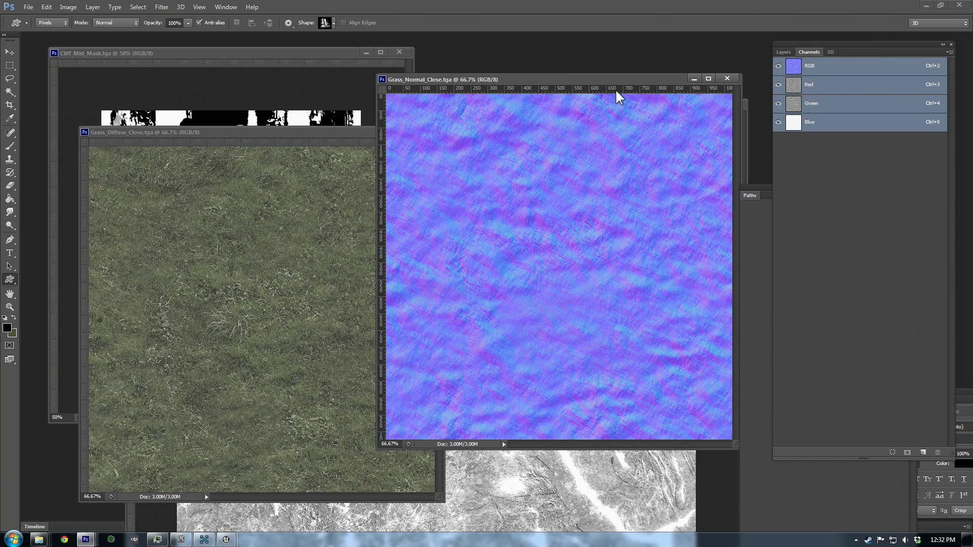
drag(567, 84, 517, 138)
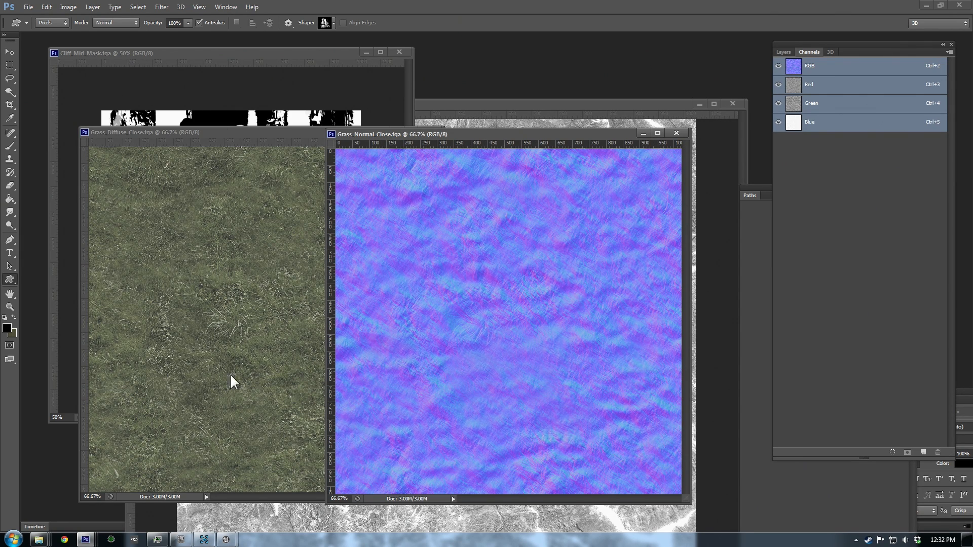
key(z)
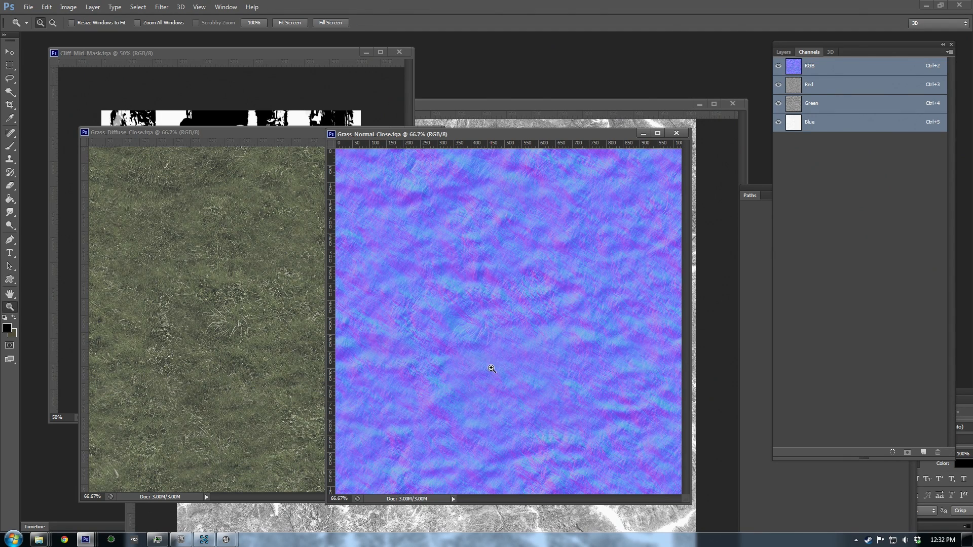
click(509, 314)
click(510, 311)
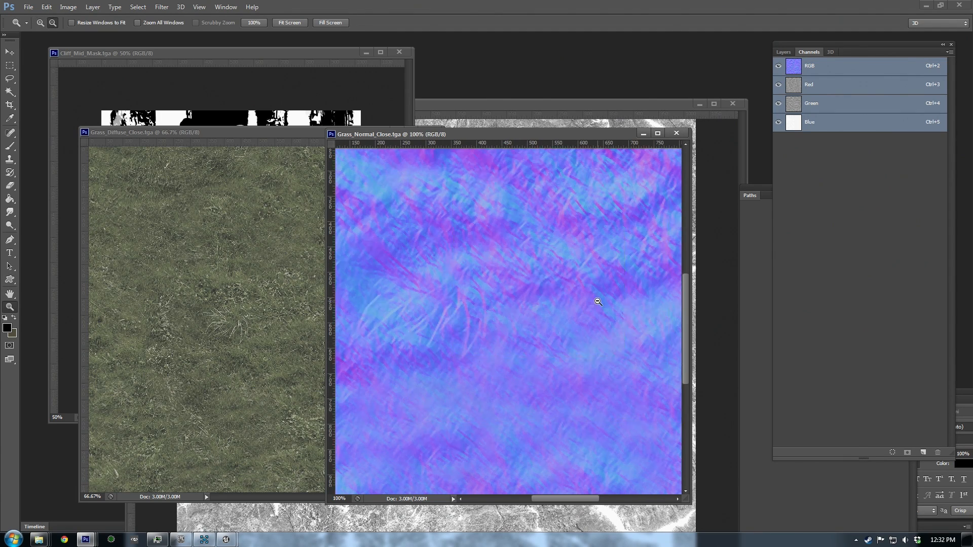
alt+click(595, 281)
alt+click(591, 278)
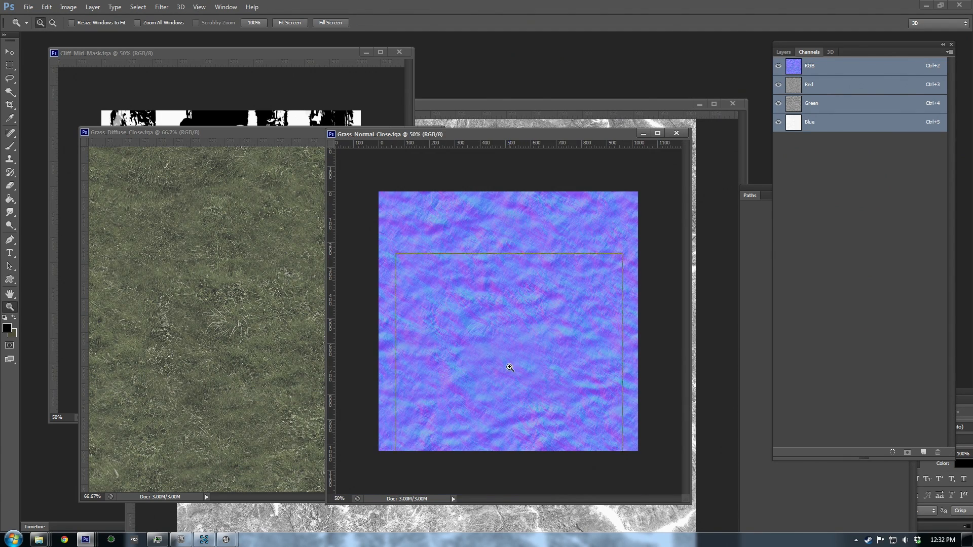
click(510, 368)
mouse_move(420, 137)
mouse_down()
mouse_move(479, 186)
mouse_move(409, 145)
mouse_up()
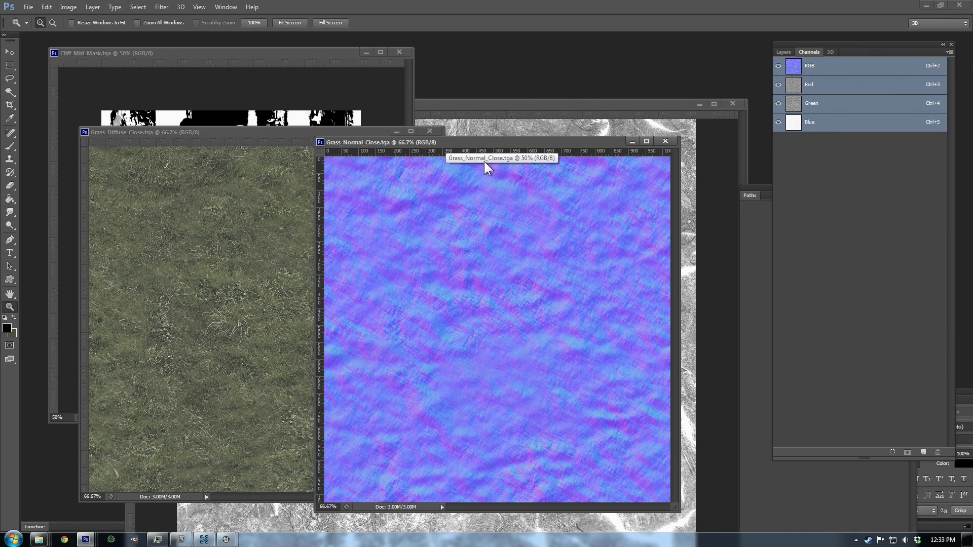
click(926, 6)
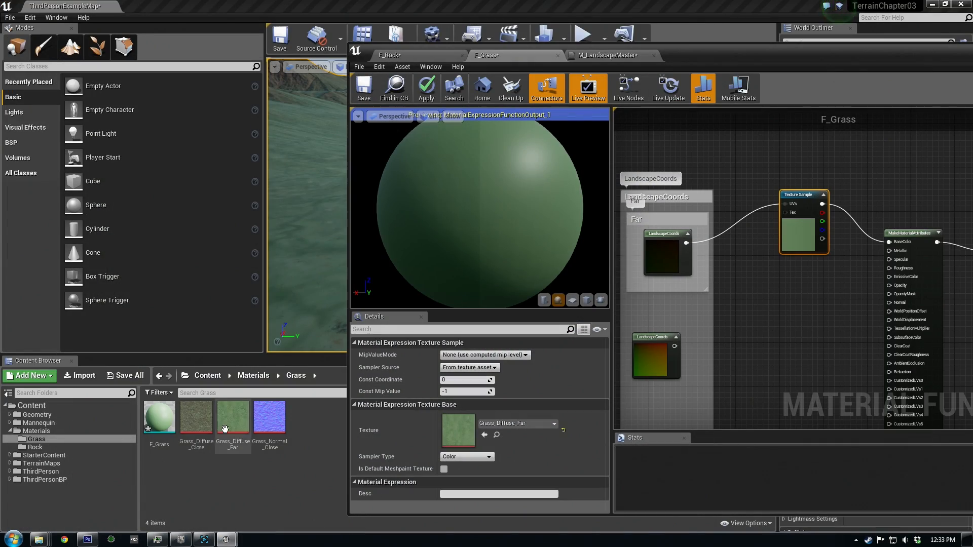
Add Grass_Diffuse_Close and Grass_Normal_Close as texture samples in F_Grass, placing the close diffuse directly below the far diffuse sample
drag(196, 418, 765, 317)
drag(269, 418, 836, 343)
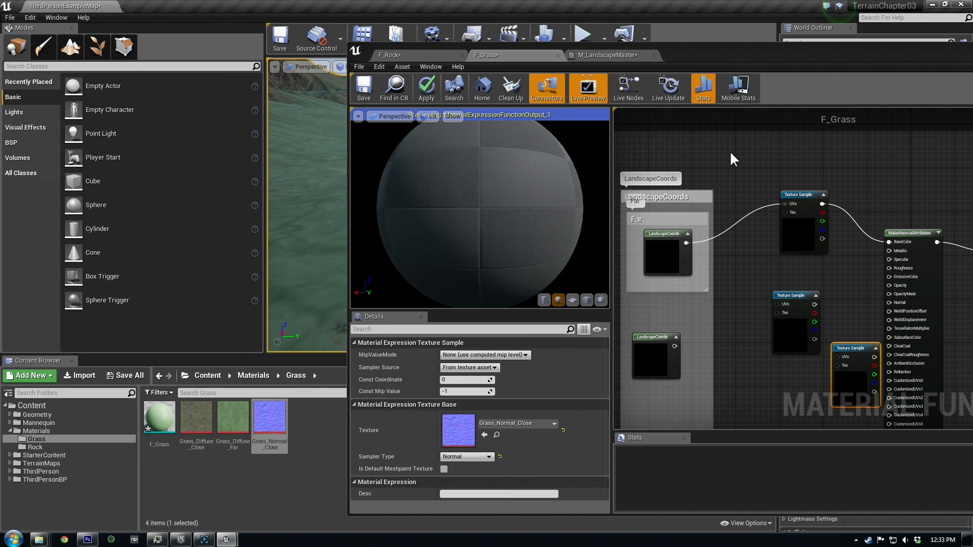
drag(687, 53, 370, 50)
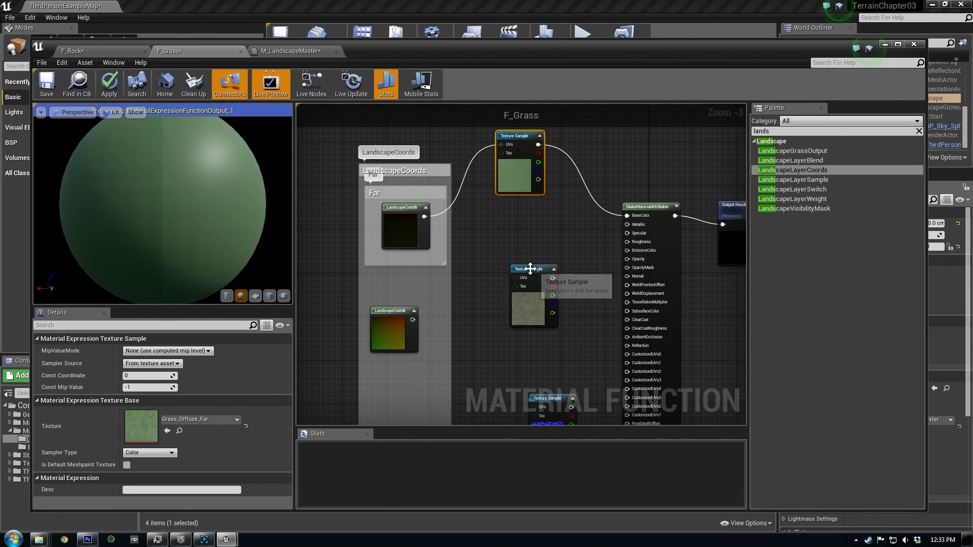
drag(530, 269, 516, 212)
right_drag(550, 259, 554, 303)
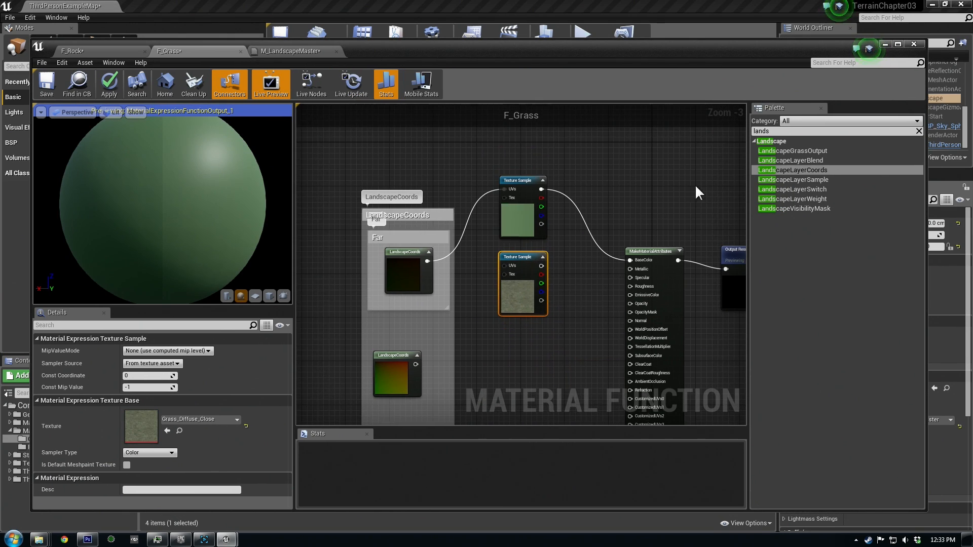
Add a Blend_Overlay node to F_Grass, connecting the far diffuse sample to Base and the close diffuse sample to Blend
double_click(787, 131)
text(over)
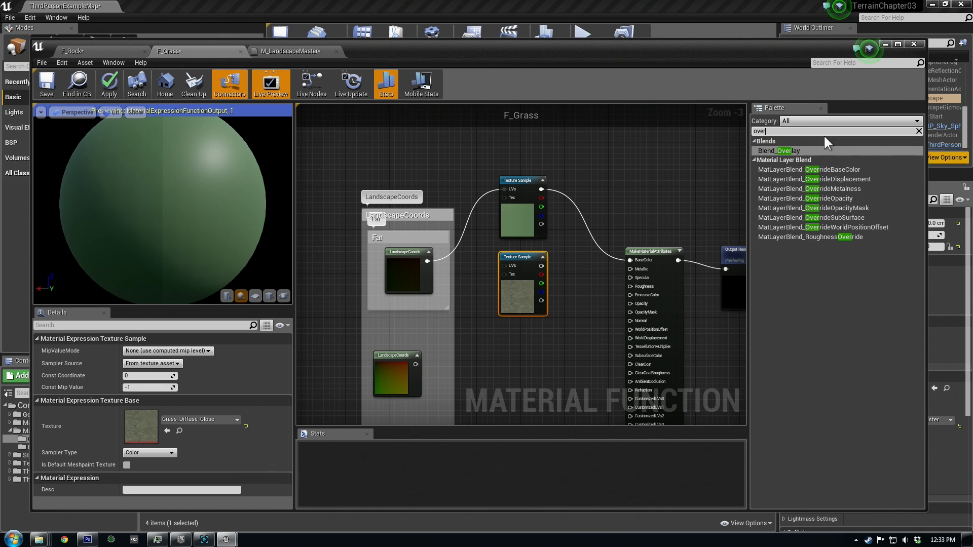
drag(786, 151, 576, 235)
drag(542, 193, 570, 243)
drag(542, 189, 570, 250)
Connect the Blend_Overlay result to BaseColor, space out the diffuse samples around it, and inspect the preview sphere
right_drag(572, 308, 601, 311)
drag(536, 260, 530, 250)
drag(545, 184, 528, 179)
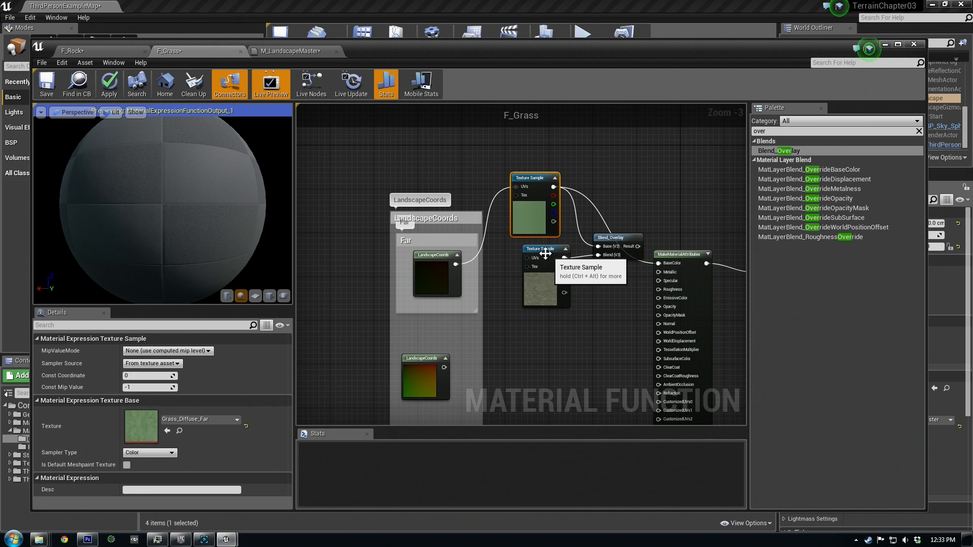
drag(545, 250, 523, 255)
drag(637, 248, 659, 263)
drag(619, 238, 601, 244)
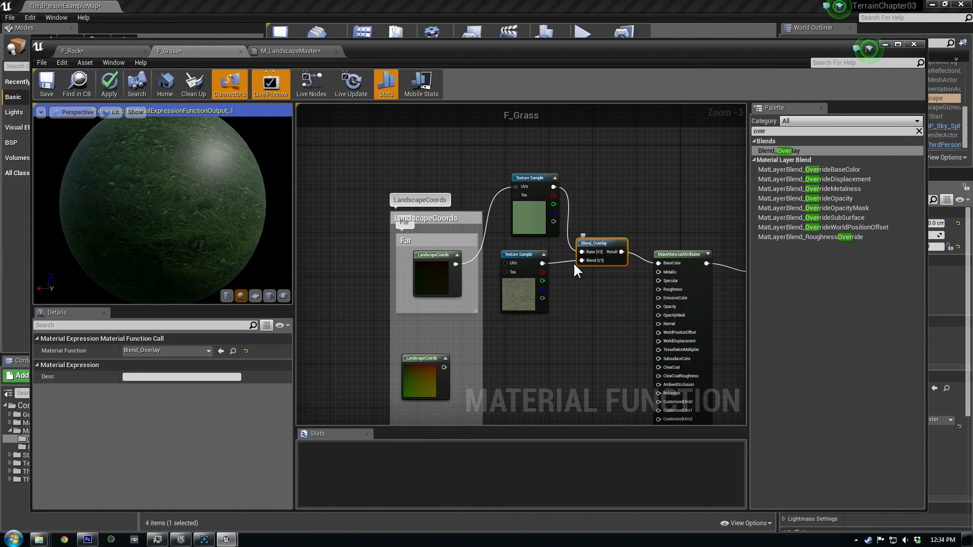
mouse_move(174, 215)
right_down()
mouse_move(174, 236)
mouse_move(174, 203)
right_up()
drag(174, 214, 180, 167)
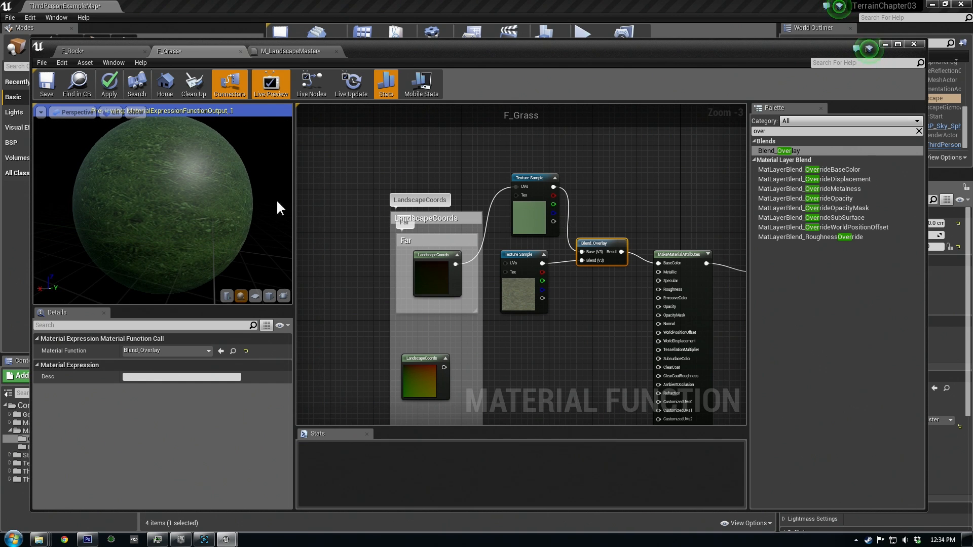
Connect the second LandscapeCoords node to the UVs of the Grass_Diffuse_Close sample
drag(534, 263, 539, 264)
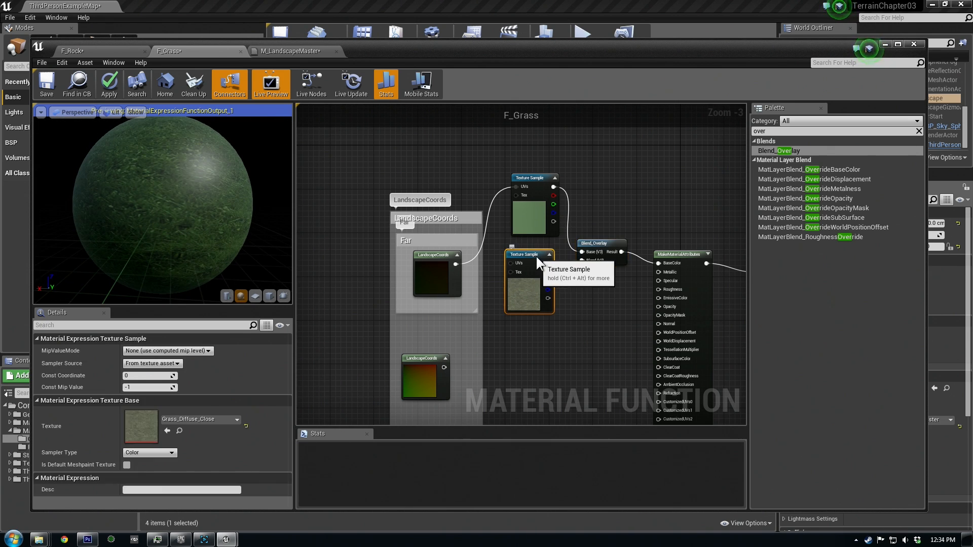
right_drag(539, 263, 557, 256)
drag(599, 255, 462, 362)
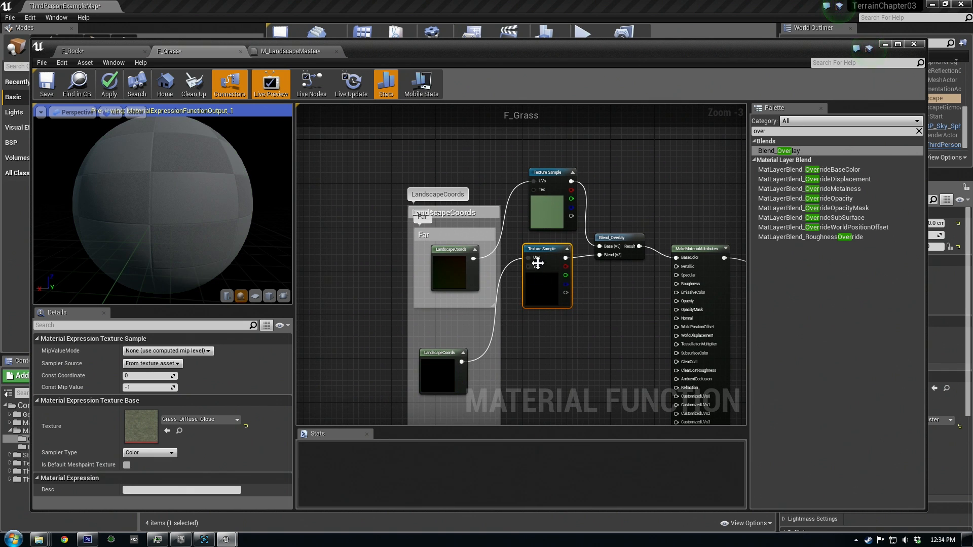
Wrap the second LandscapeCoords node in a comment named Close and align it beneath the Far group
click(430, 383)
key(c)
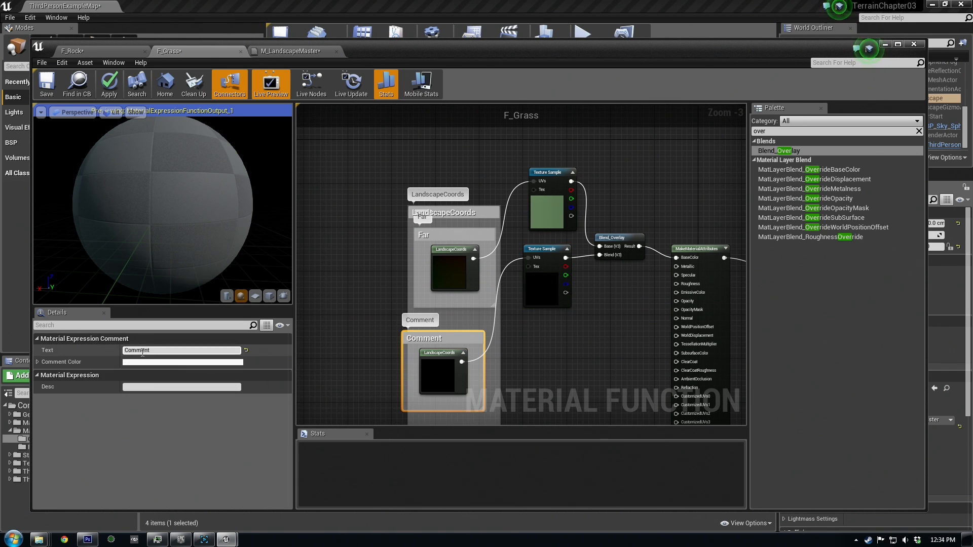
click(142, 351)
text(Close)
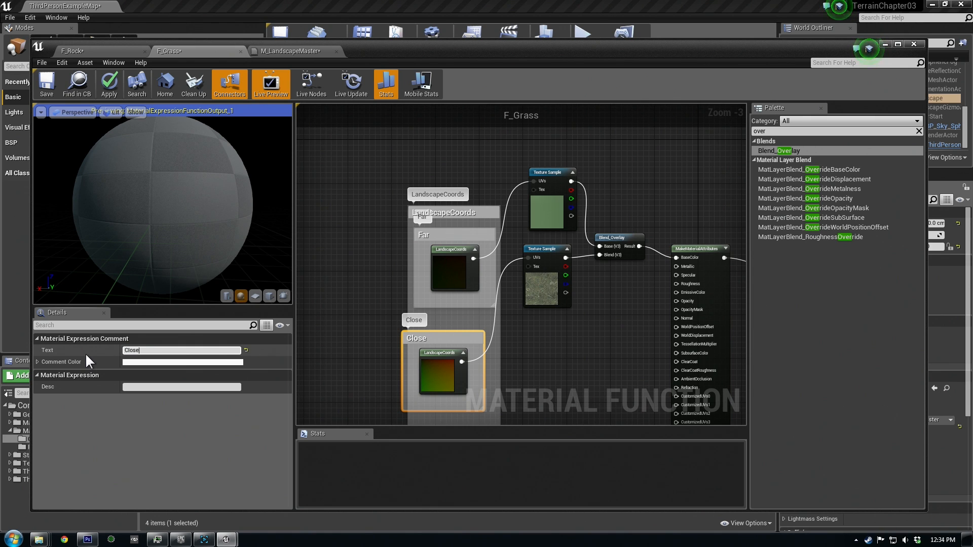
right_drag(512, 376, 485, 322)
drag(430, 281, 439, 282)
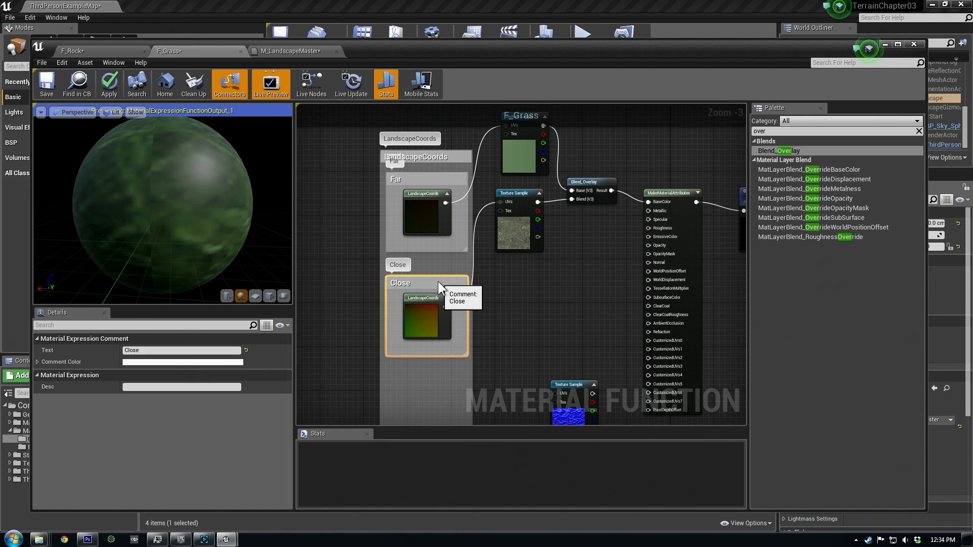
Widen the LandscapeCoords comment around the Far and Close groups and move it away from the texture samples
right_drag(456, 358, 429, 289)
drag(441, 373, 462, 378)
right_drag(476, 280, 470, 375)
drag(408, 184, 376, 174)
right_drag(512, 359, 530, 322)
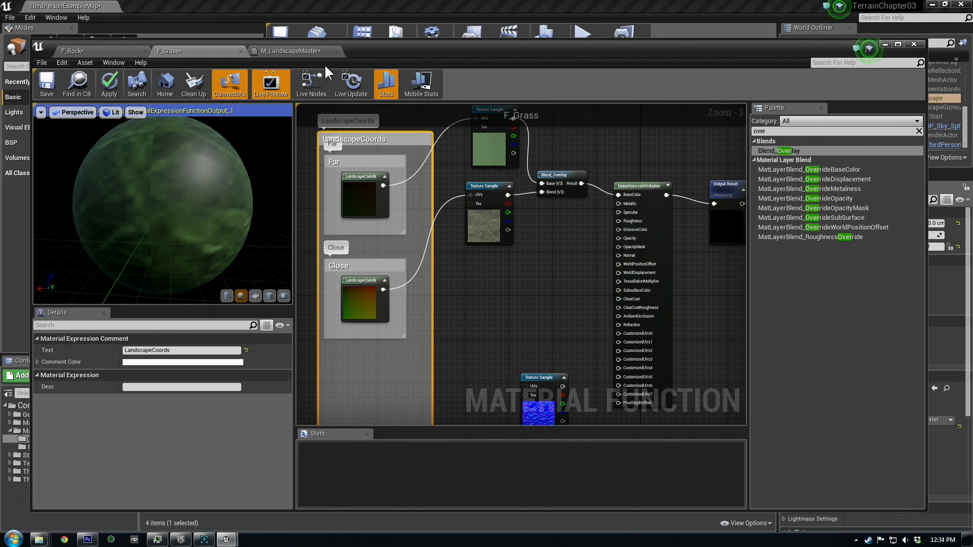
Connect the Grass_Normal_Close sample to Normal and the Close coordinates to its UVs, and apply the F_Grass changes
right_drag(524, 281, 518, 262)
drag(552, 370, 506, 328)
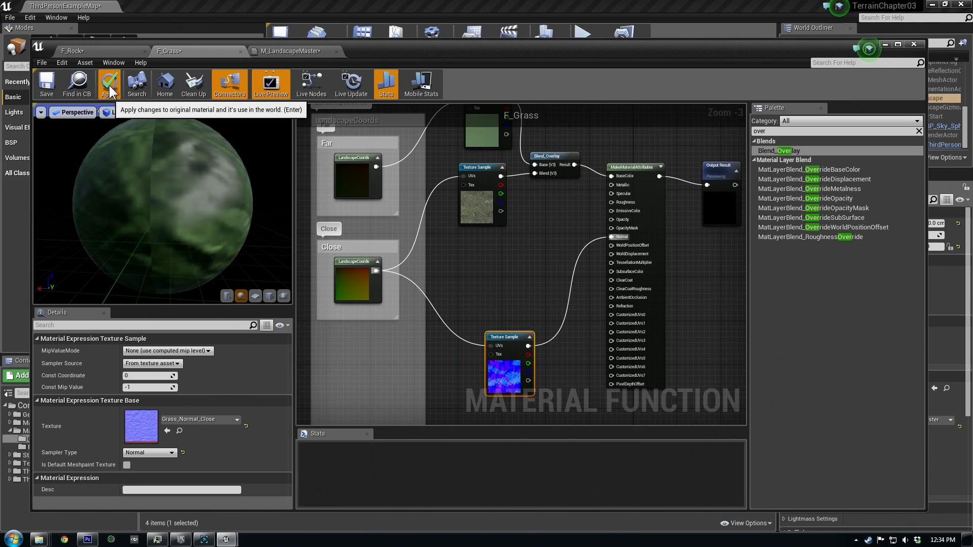
click(109, 84)
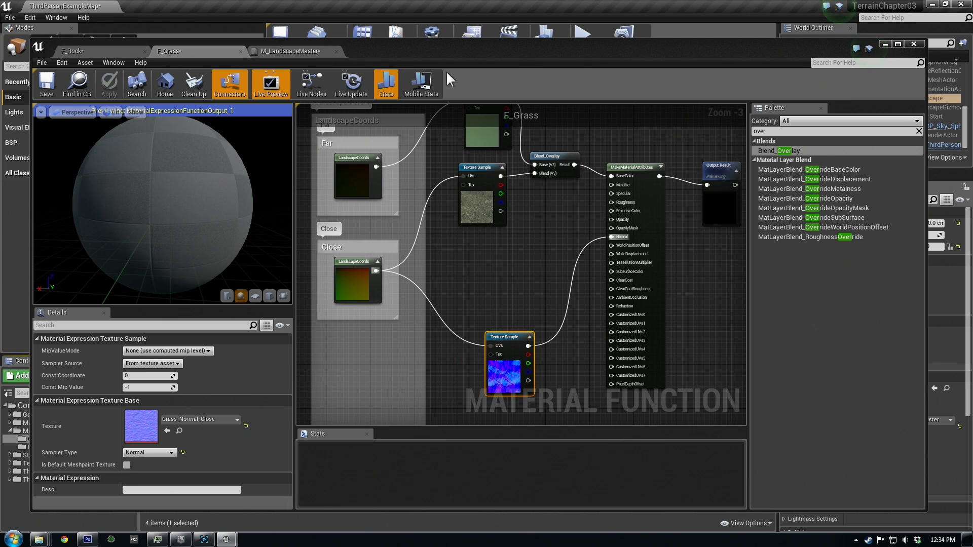
Examine the grass material's close normal detail on the landscape and return to the F_Grass graph around its material attributes
drag(396, 55, 542, 83)
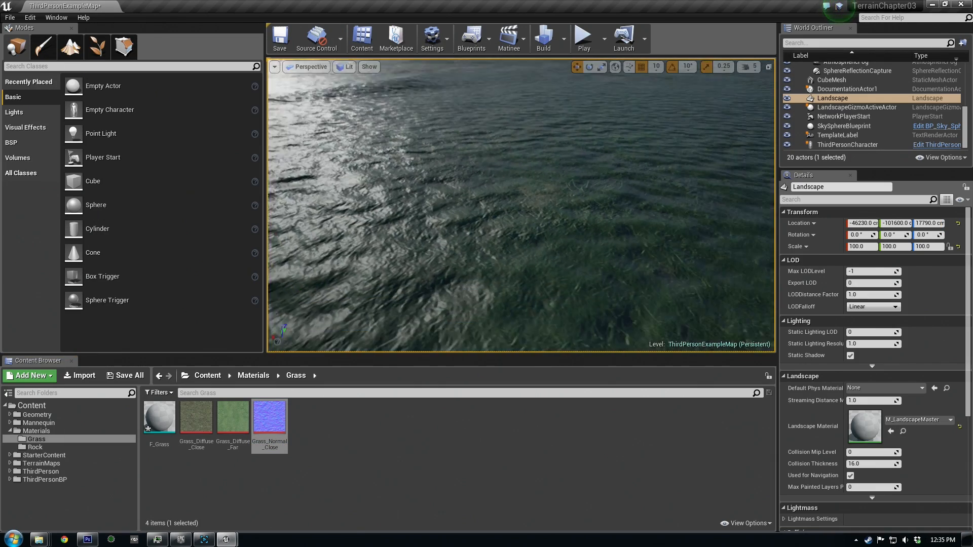
right_drag(522, 206, 771, 163)
drag(972, 43, 624, 71)
scroll(765, 266, up, 3)
right_drag(801, 192, 800, 214)
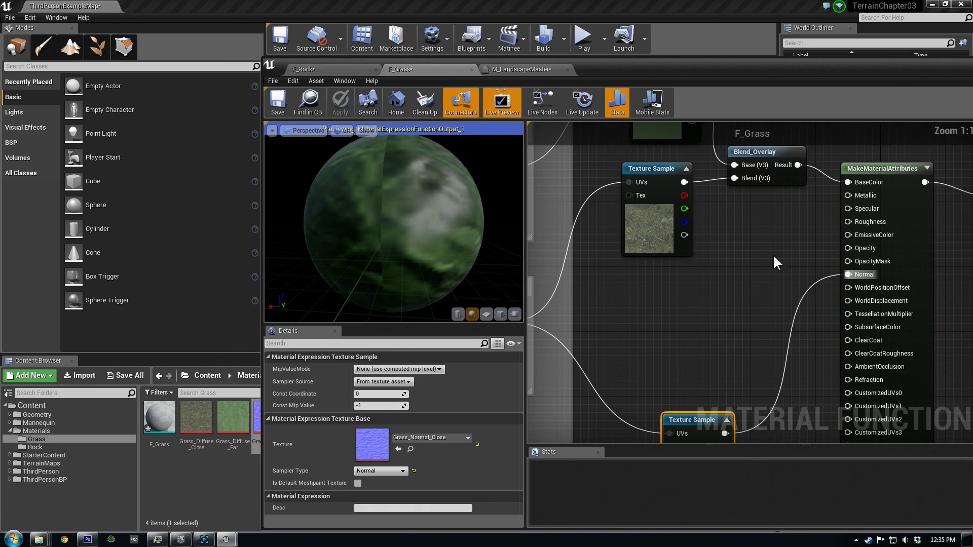
right_drag(746, 255, 737, 287)
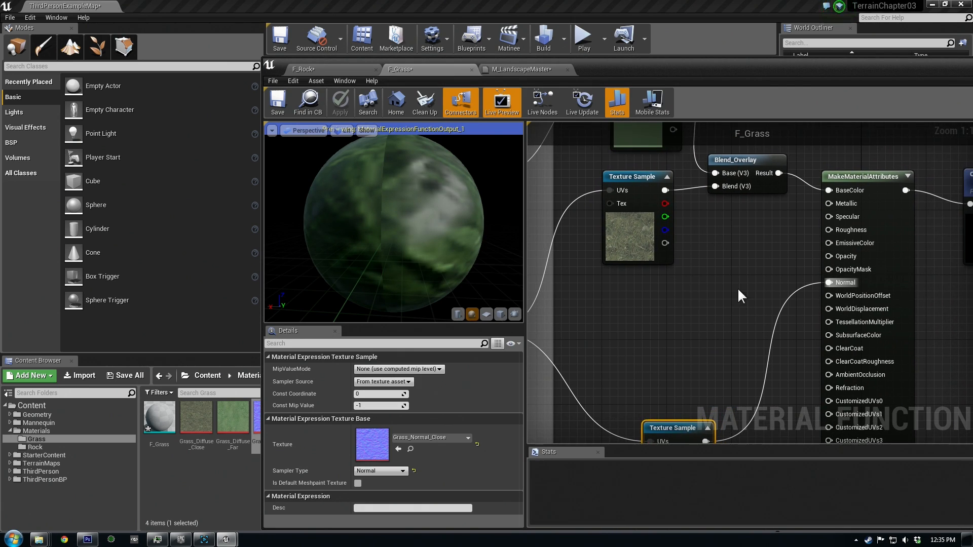
Add a Constant with value 1 beside the grass texture sample and connect it to the Roughness of MakeMaterialAttributes
click(726, 275)
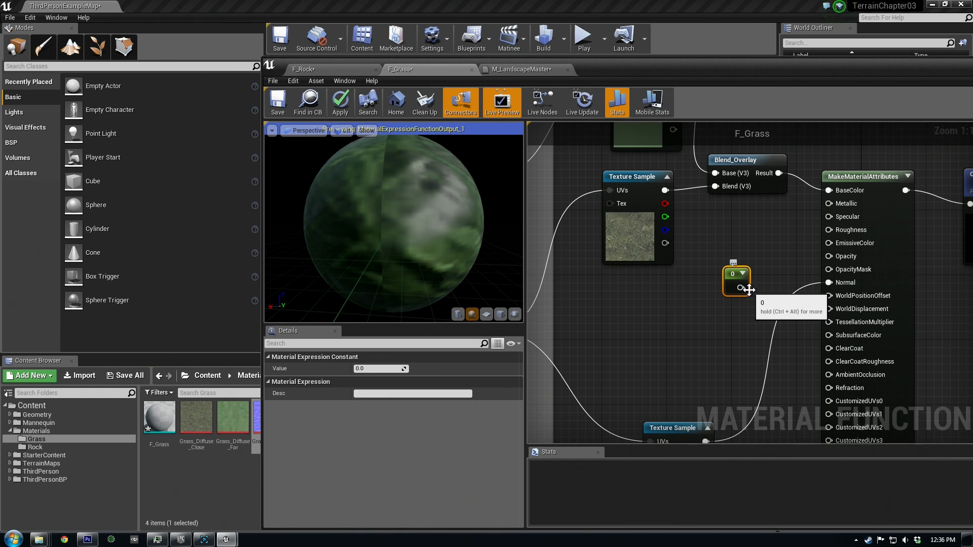
drag(750, 289, 741, 290)
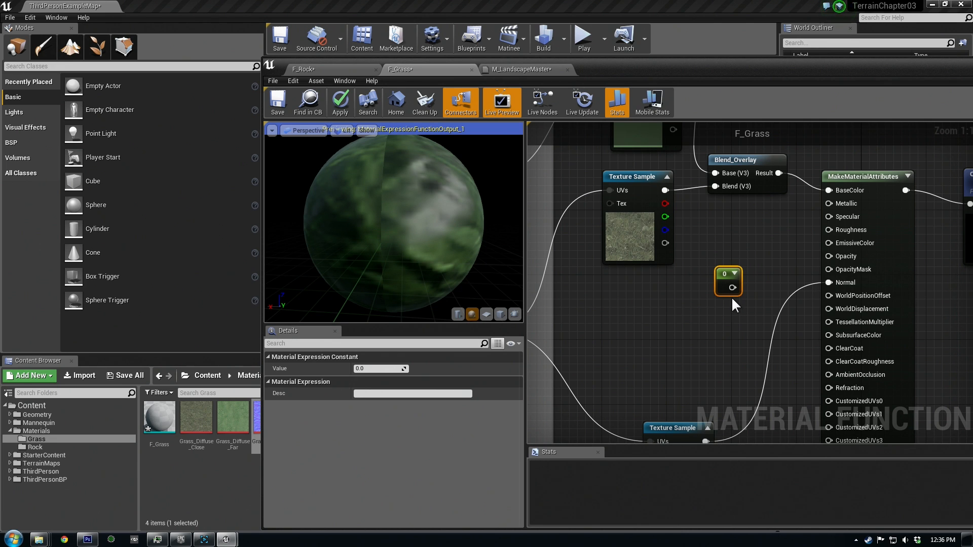
drag(719, 274, 712, 282)
drag(384, 370, 361, 370)
click(378, 369)
text(1)
key(Return)
drag(730, 298, 830, 230)
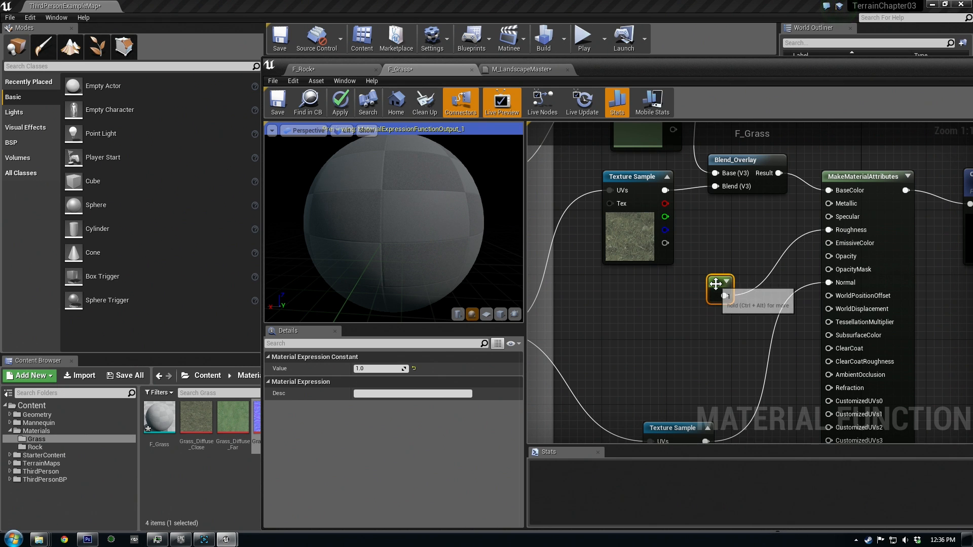
Apply the F_Grass changes and inspect the rougher grass surface on the landscape
drag(616, 76, 918, 122)
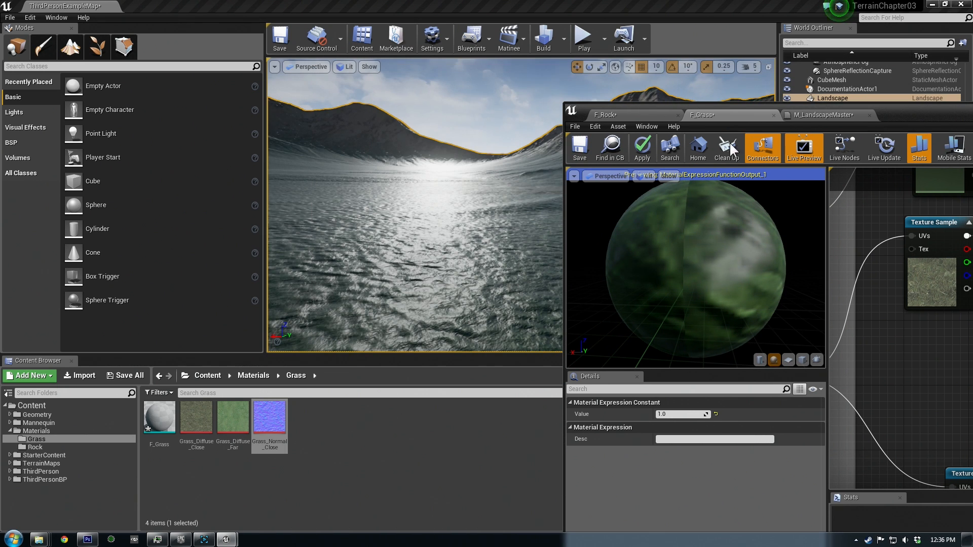
click(644, 145)
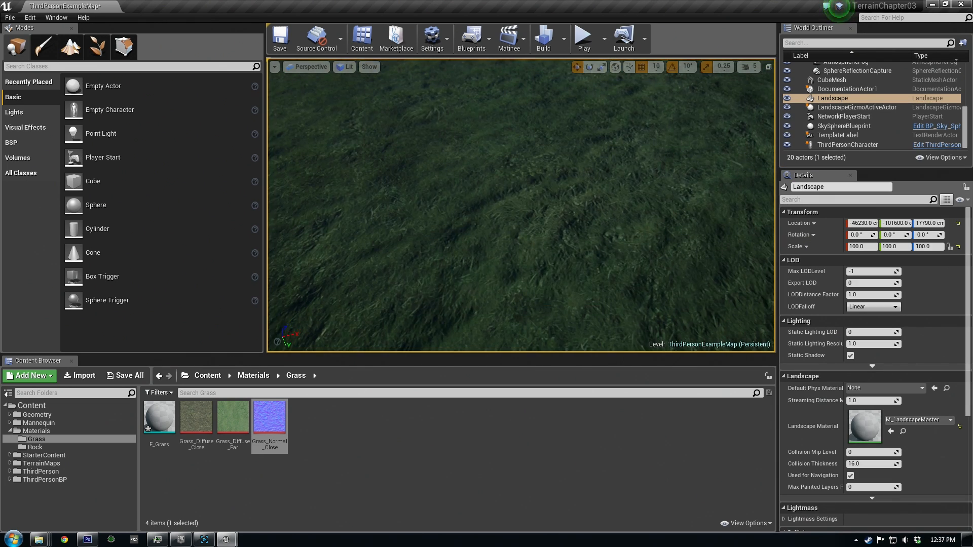
right_drag(521, 206, 591, 137)
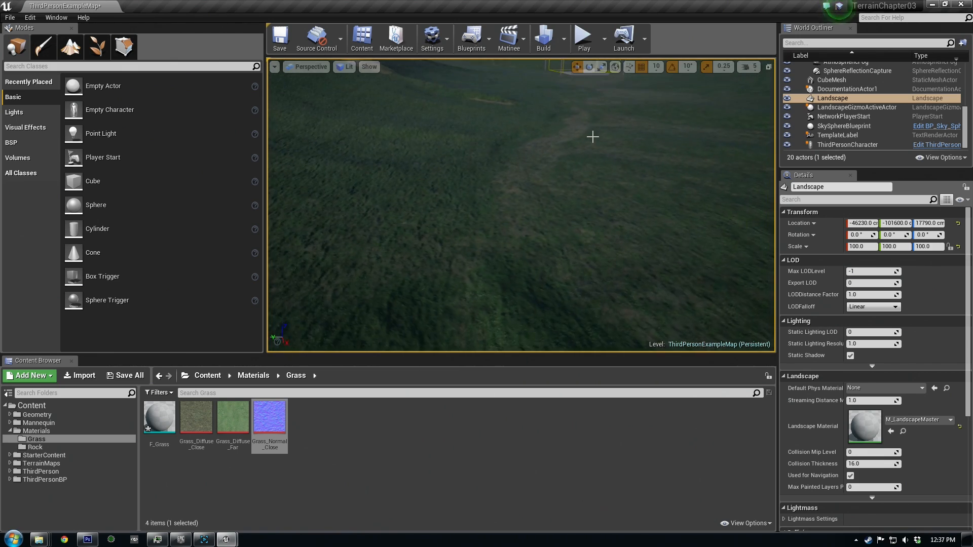
Switch to Photoshop, open Snow_Normal.tga, and place its window clear of the other images
click(88, 541)
click(29, 7)
click(38, 27)
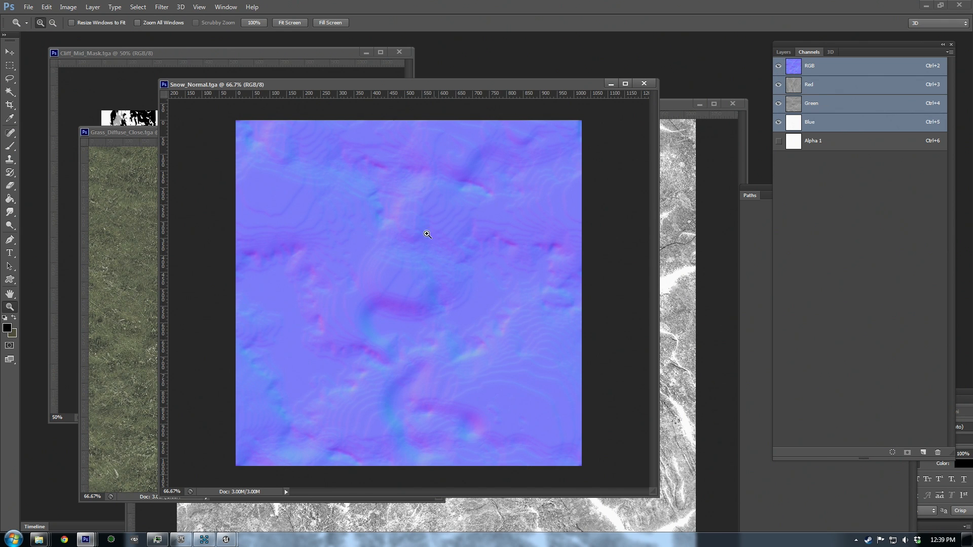
drag(399, 87, 370, 81)
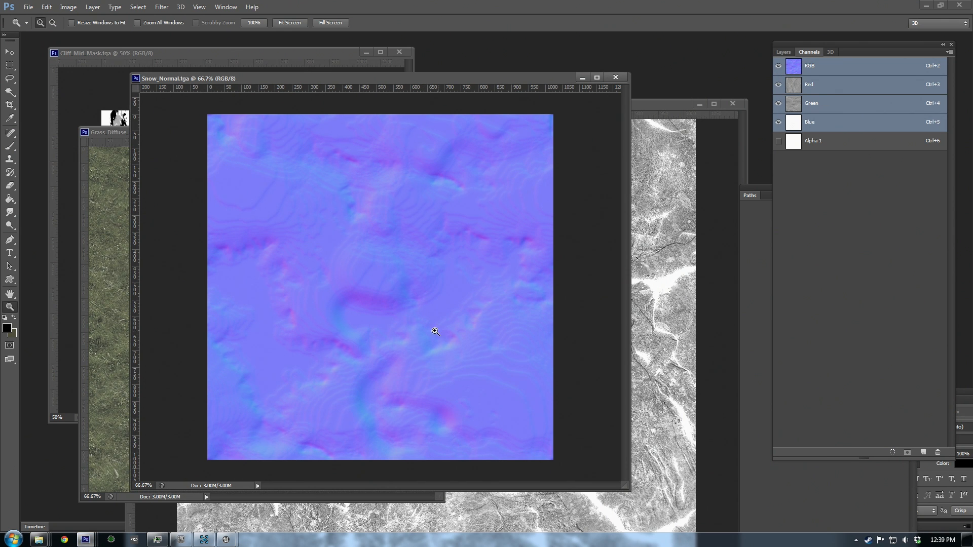
Examine the large soft shapes of the snow normal map full-screen, both close up and as a whole
click(343, 352)
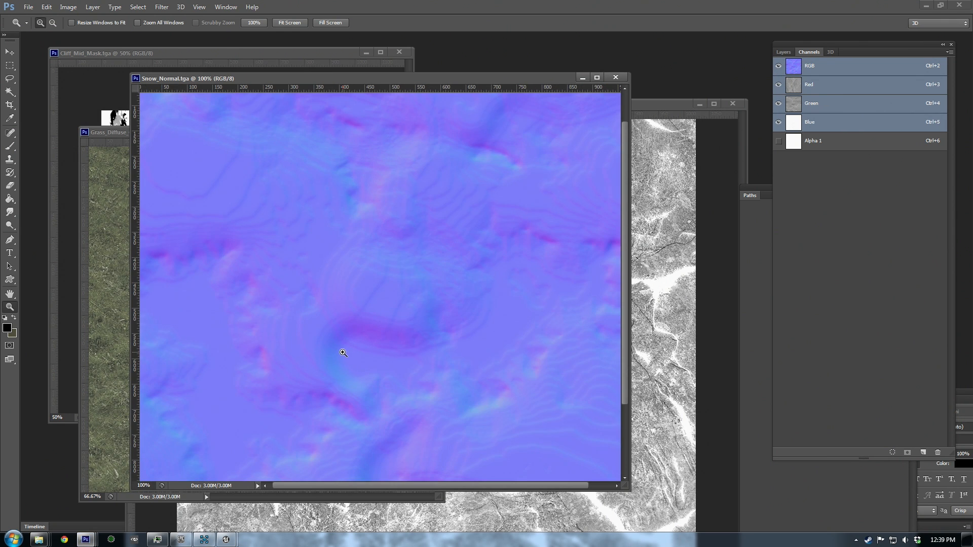
key(f)
drag(369, 387, 271, 349)
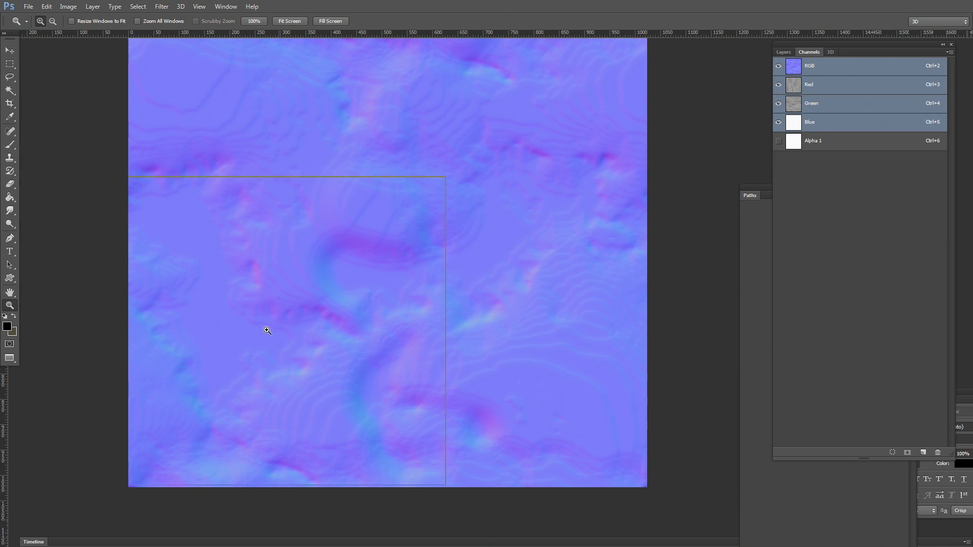
click(267, 331)
drag(329, 319, 593, 457)
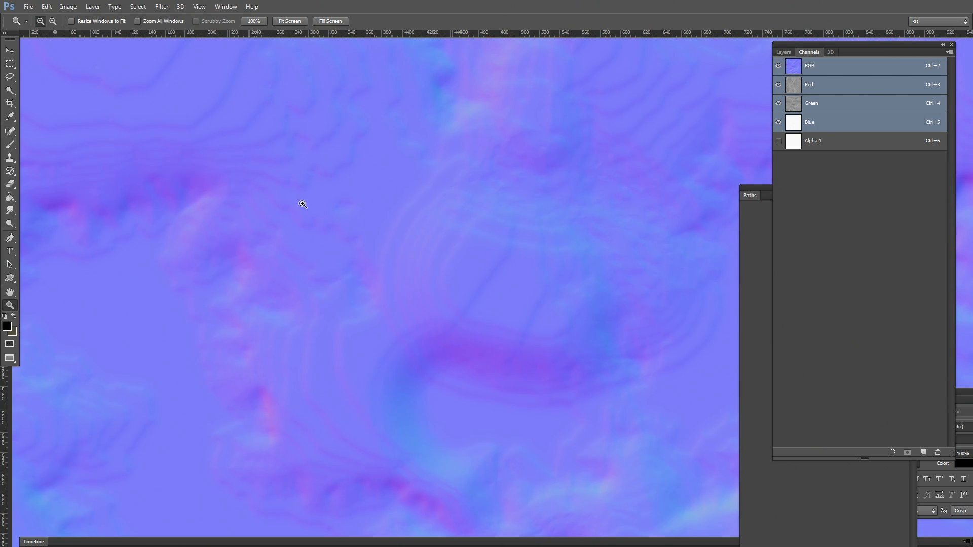
drag(532, 216, 420, 453)
drag(362, 302, 317, 287)
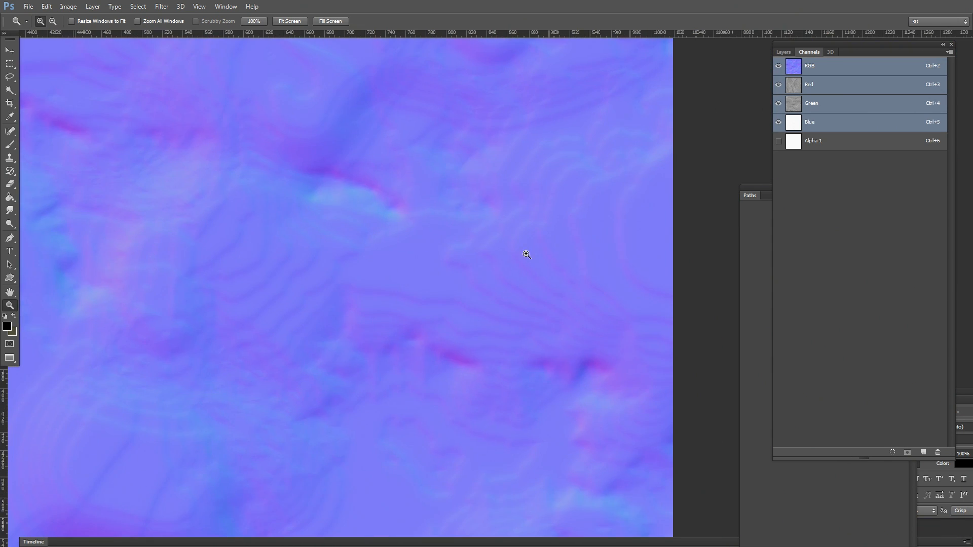
alt+click(363, 406)
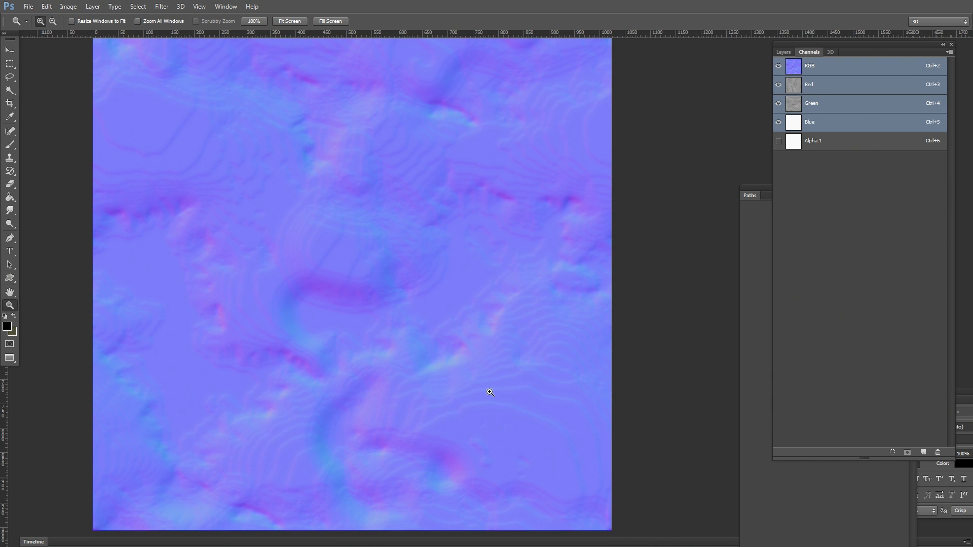
drag(450, 332, 409, 166)
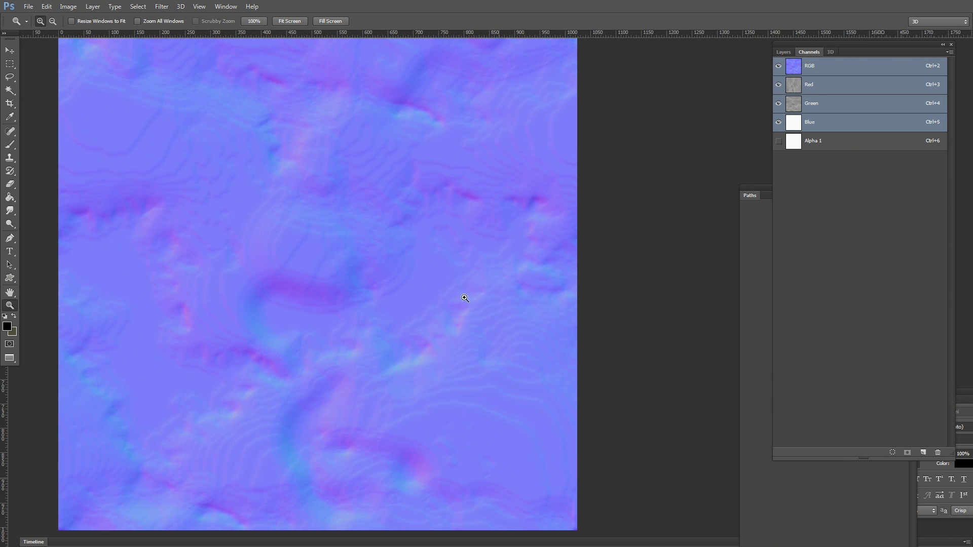
alt+click(364, 258)
click(383, 289)
Leave the full-screen view and save the snow normal map as Grass_Normal_Mid for import into the Grass folder
key(f)
key(f)
key(f)
click(28, 7)
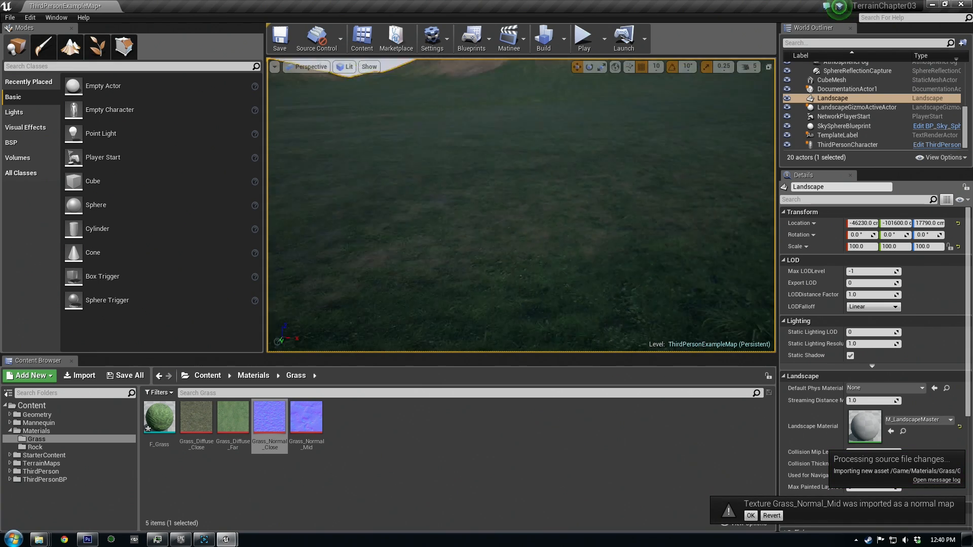
Examine the grass surface on the landscape up close and at a distance, and return to the F_Grass graph
right_drag(521, 205, 676, 193)
key(w)
key(s)
key(w)
key(w)
right_drag(585, 154, 585, 154)
key(alt+Tab)
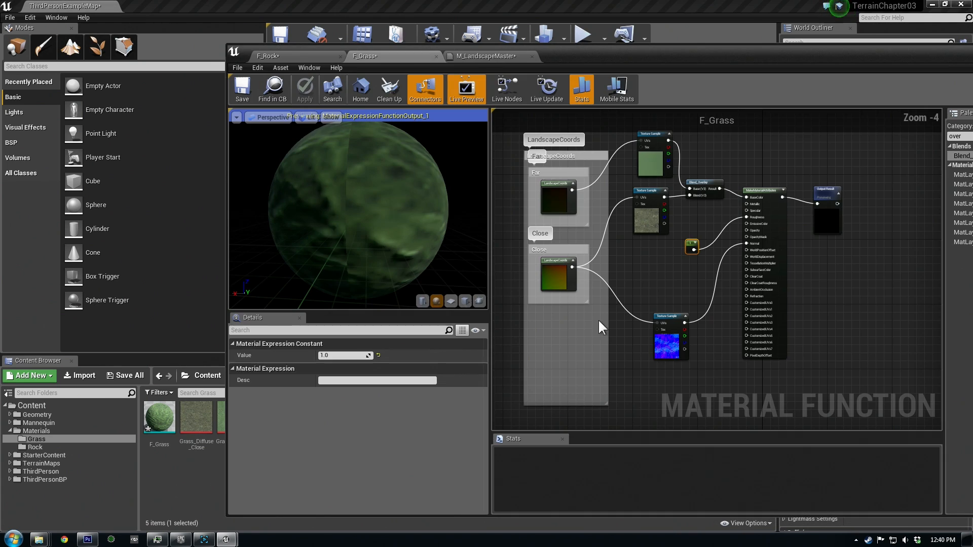
Add the Grass_Normal_Mid texture to the F_Grass graph as a texture sample near the material attributes
drag(586, 53, 688, 49)
drag(307, 418, 741, 327)
scroll(741, 328, up, 2)
drag(817, 42, 494, 86)
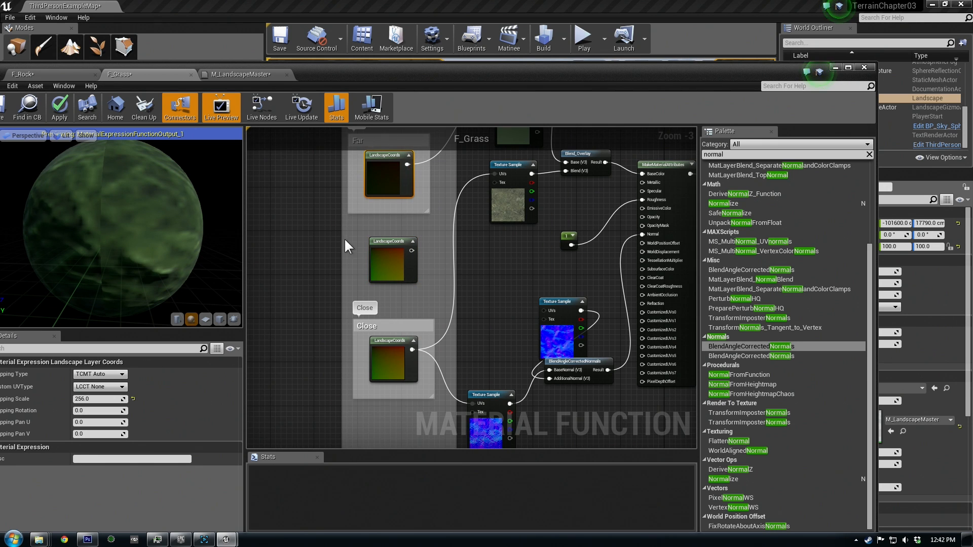
Set the Mapping Scale of the LandscapeCoords node between the Far and Close groups to 128
right_drag(492, 142, 494, 193)
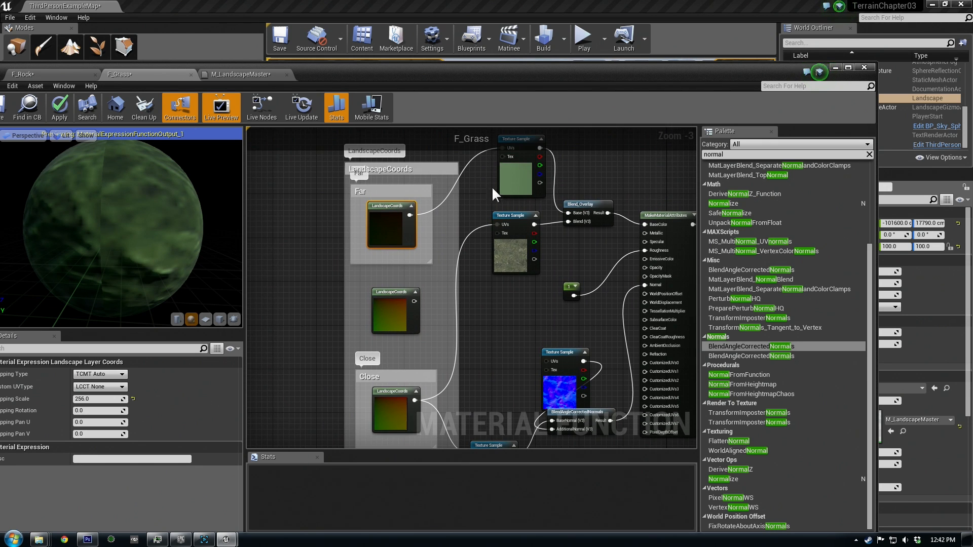
click(387, 302)
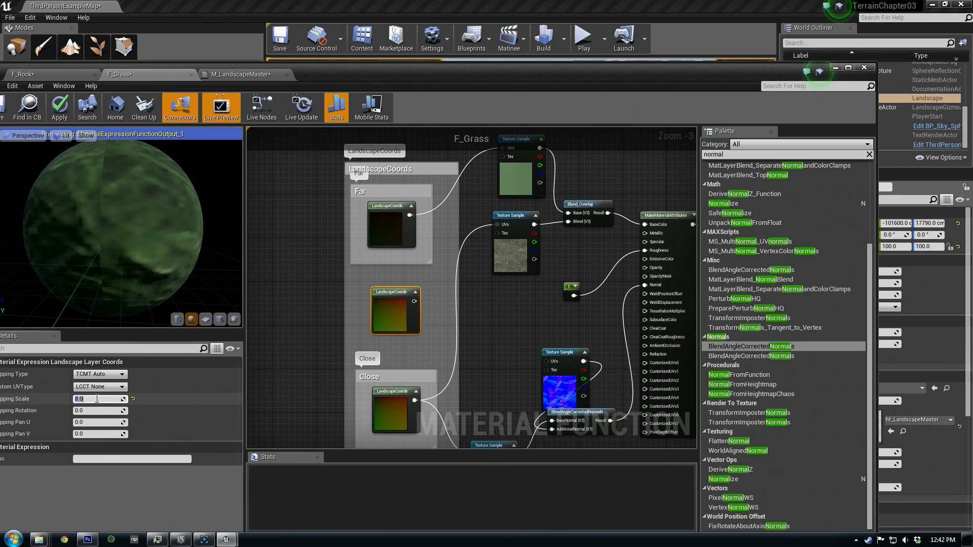
click(99, 400)
text(128)
key(Return)
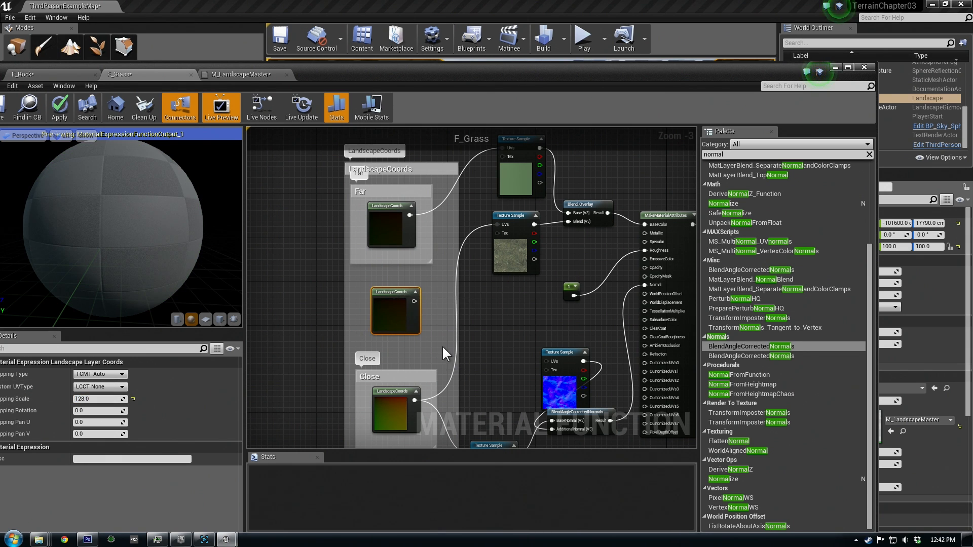
Move the Grass_Normal_Mid sample beside the middle LandscapeCoords node and connect those coordinates to its UVs
right_drag(442, 345, 385, 302)
drag(498, 308, 430, 315)
right_drag(531, 290, 540, 317)
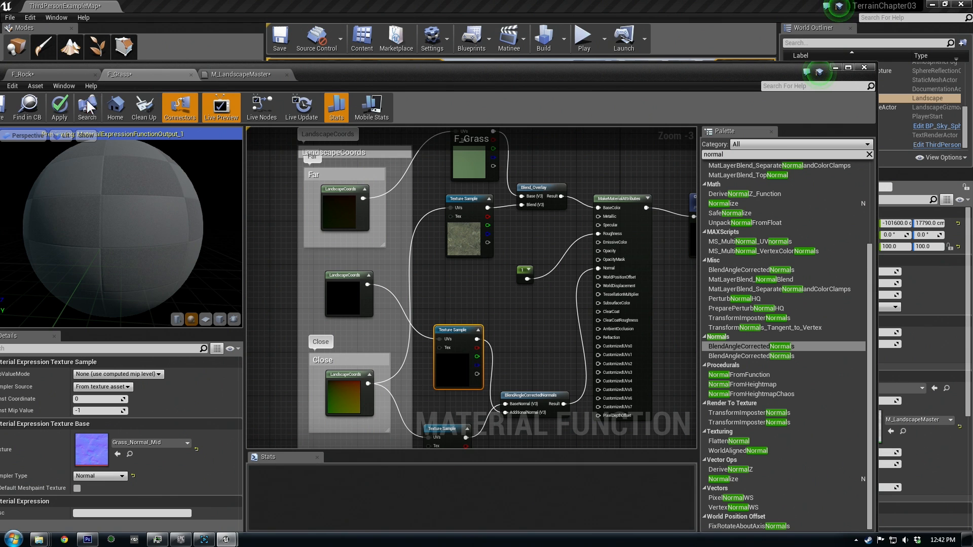
Inspect the blended mid and close normal detail on the landscape from afar and up close
drag(379, 71, 385, 71)
click(386, 58)
right_drag(695, 172, 708, 173)
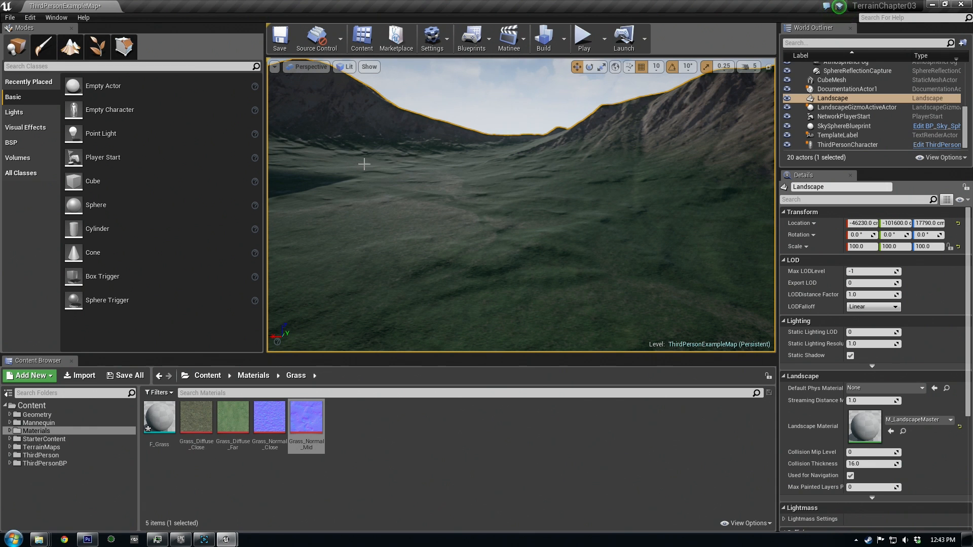
right_drag(444, 228, 509, 233)
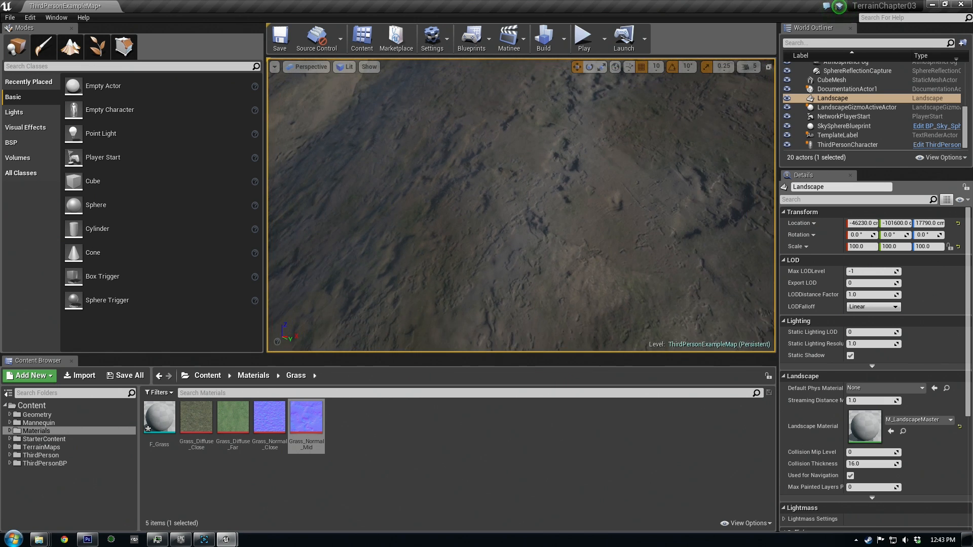
Play the level and run the character across the terrain to examine the grass material at ground level
click(582, 40)
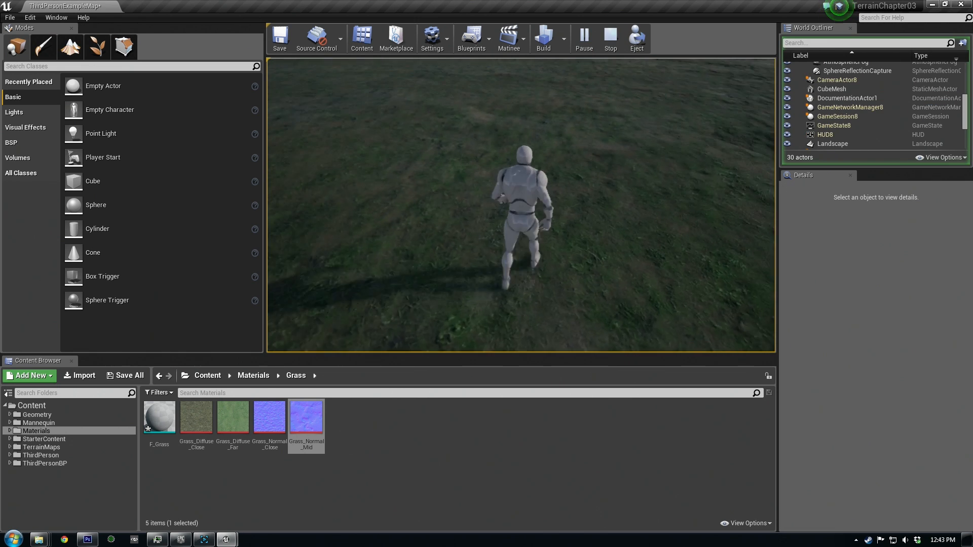
key(w)
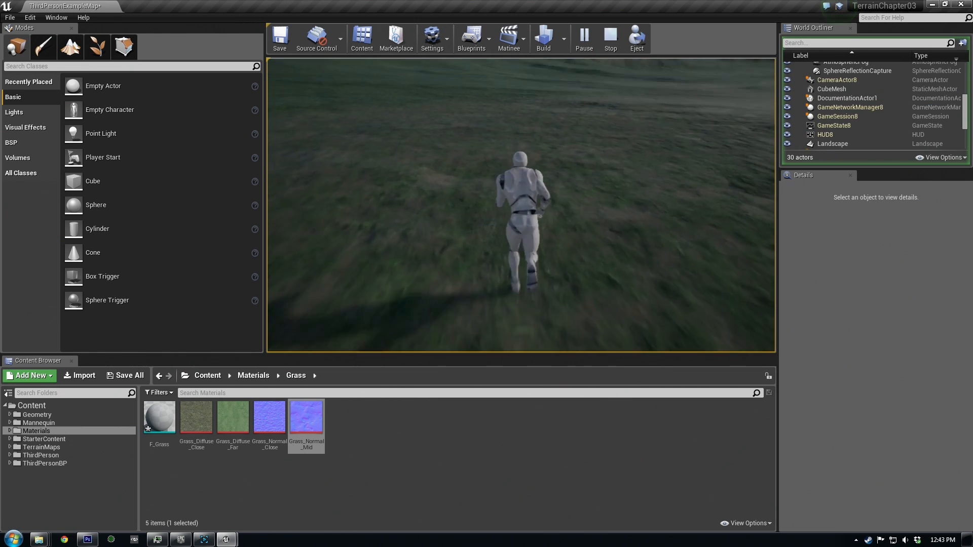
key(w)
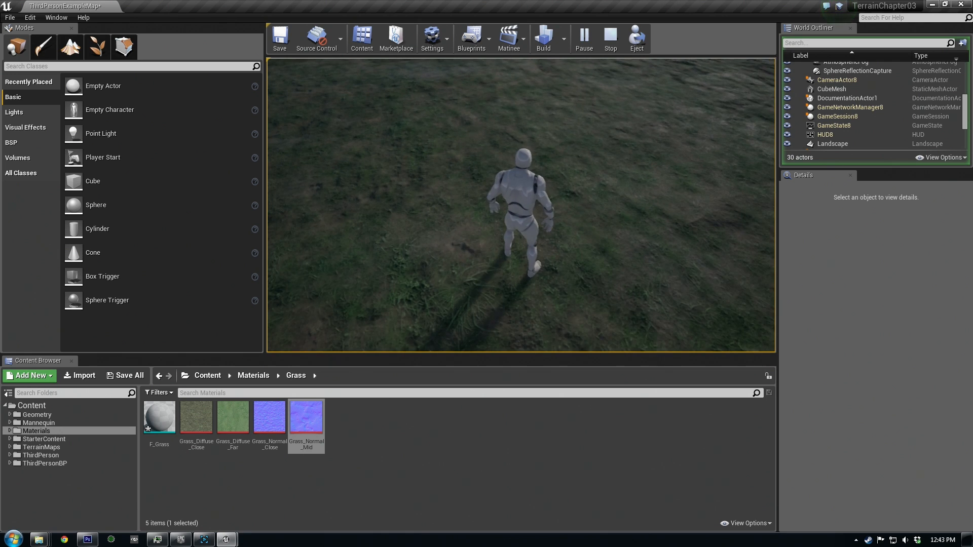
key(w)
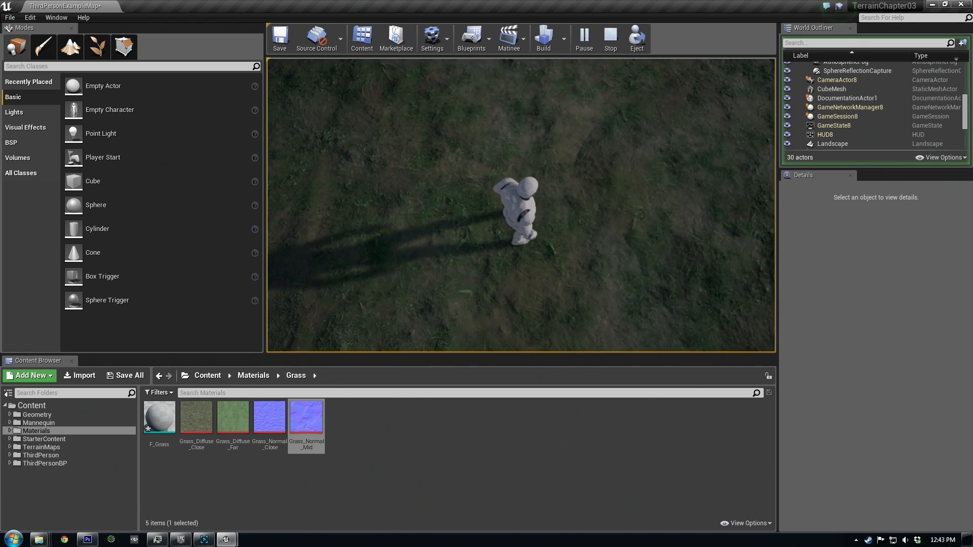
key(w)
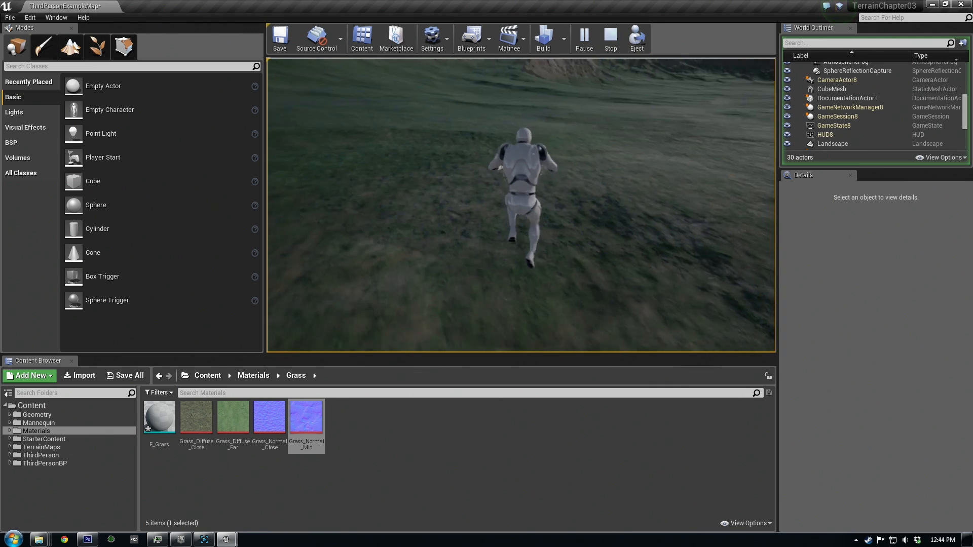
key(w)
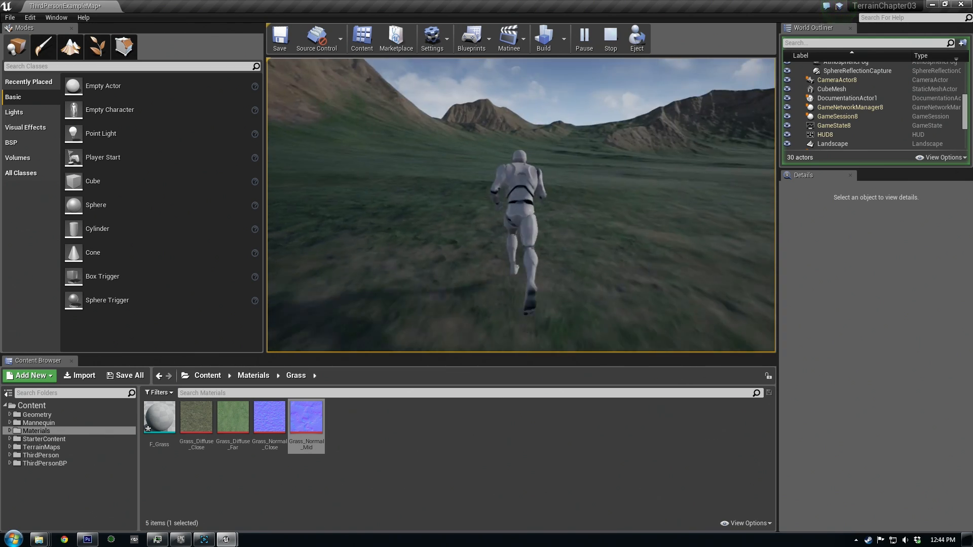
key(w)
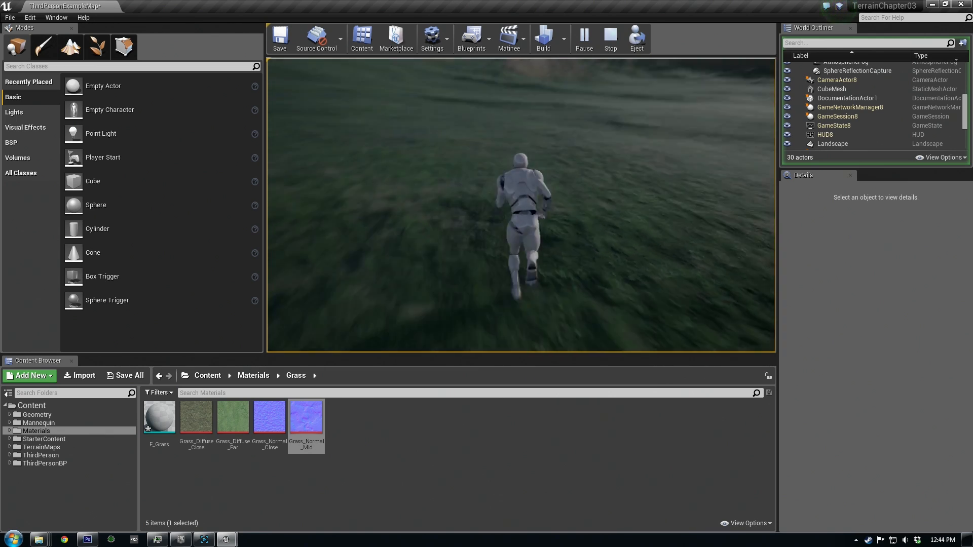
key(w)
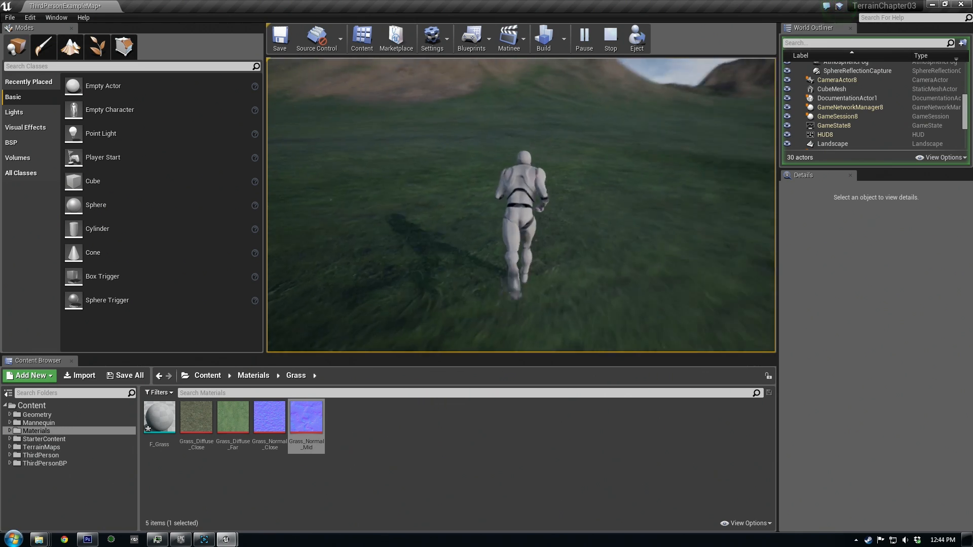
key(w)
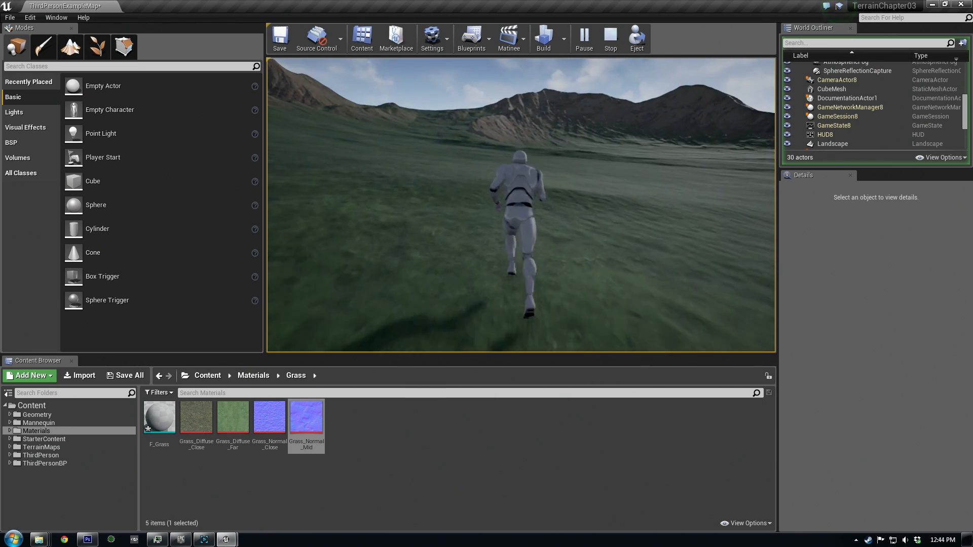
key(space)
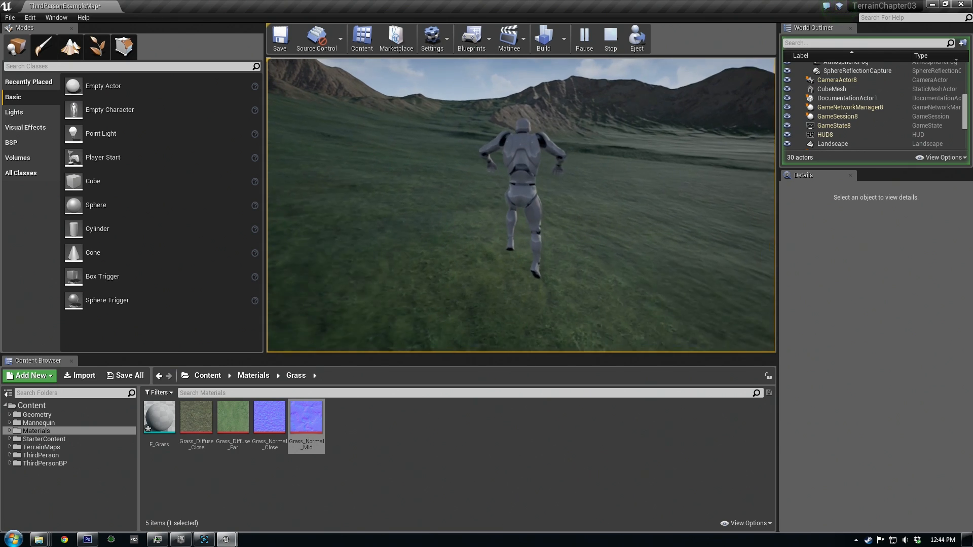
key(w)
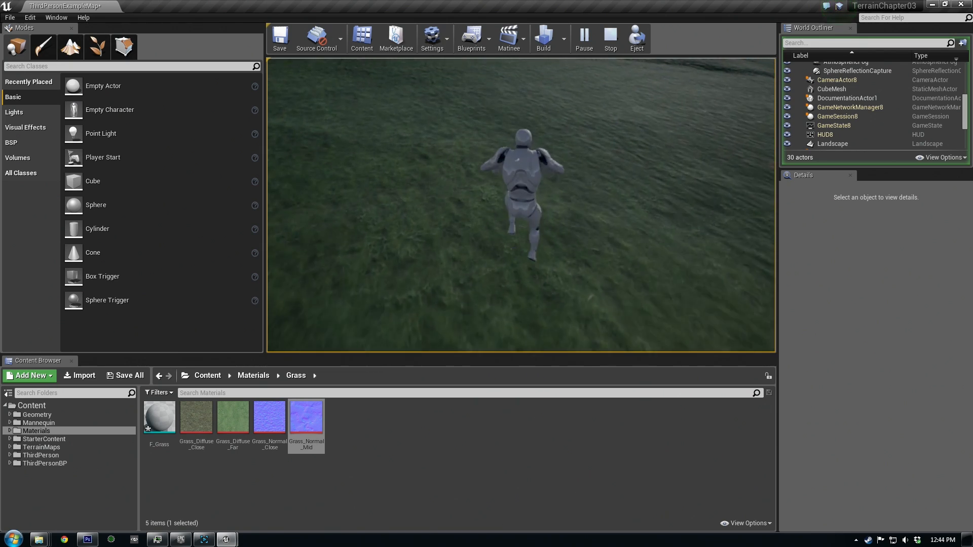
key(w)
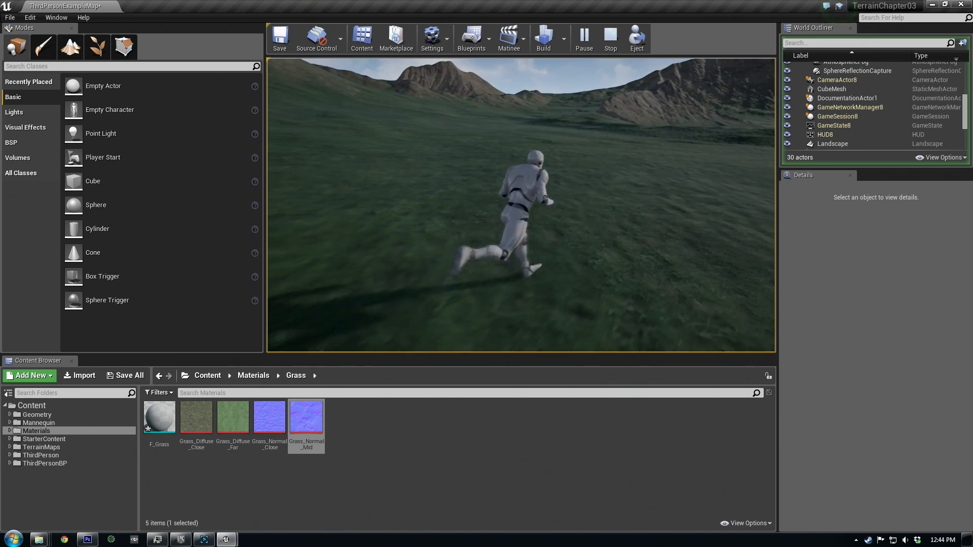
Run the character farther over the hills, stop the play session and inspect the grass and rock transition up close
key(w)
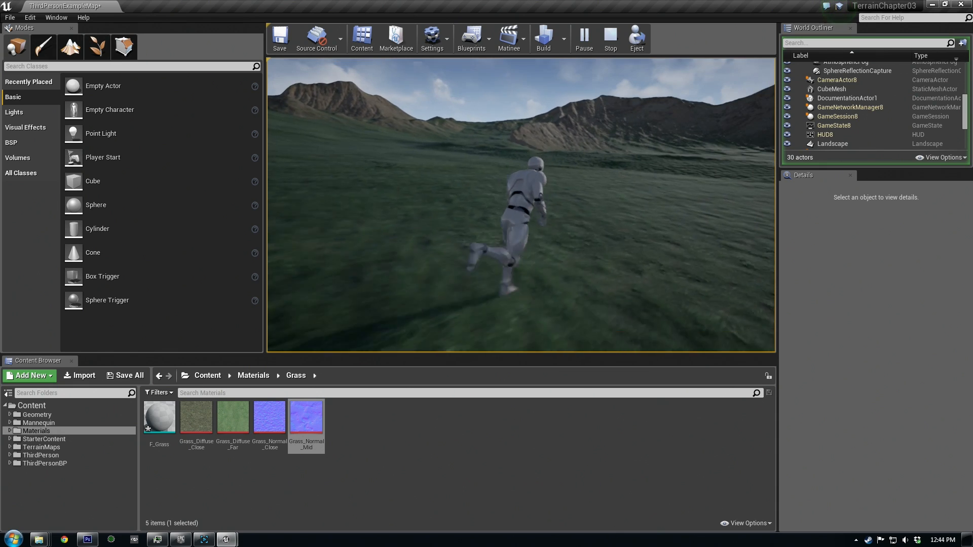
key(w)
key(w)
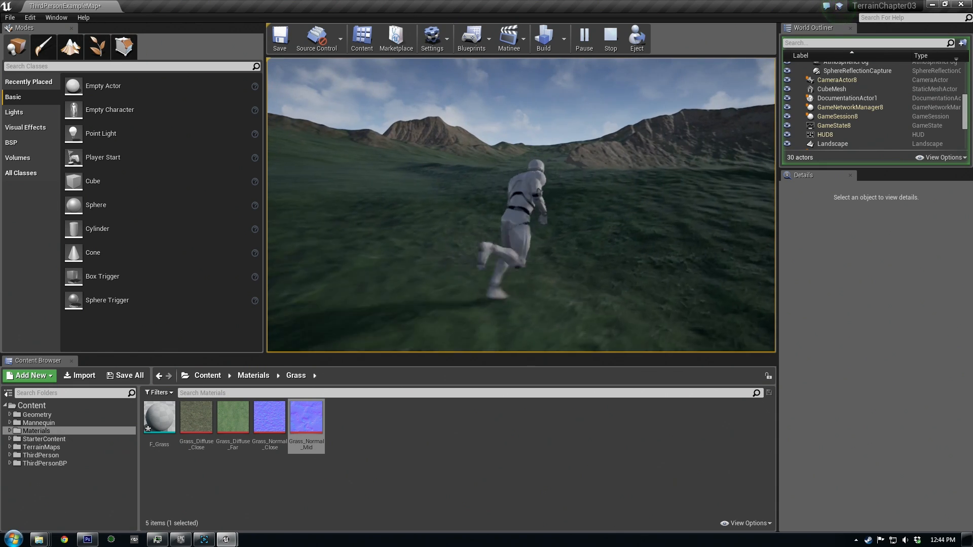
key(w)
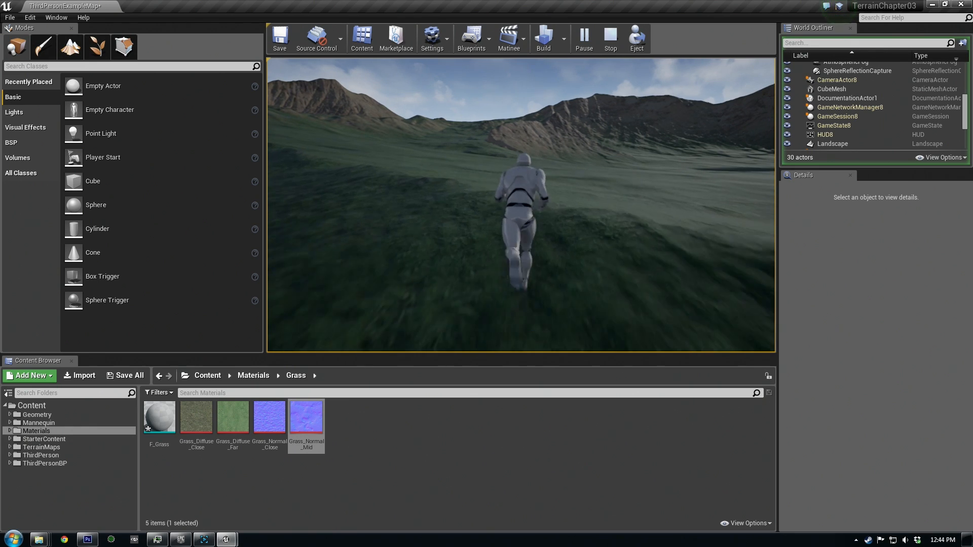
key(Escape)
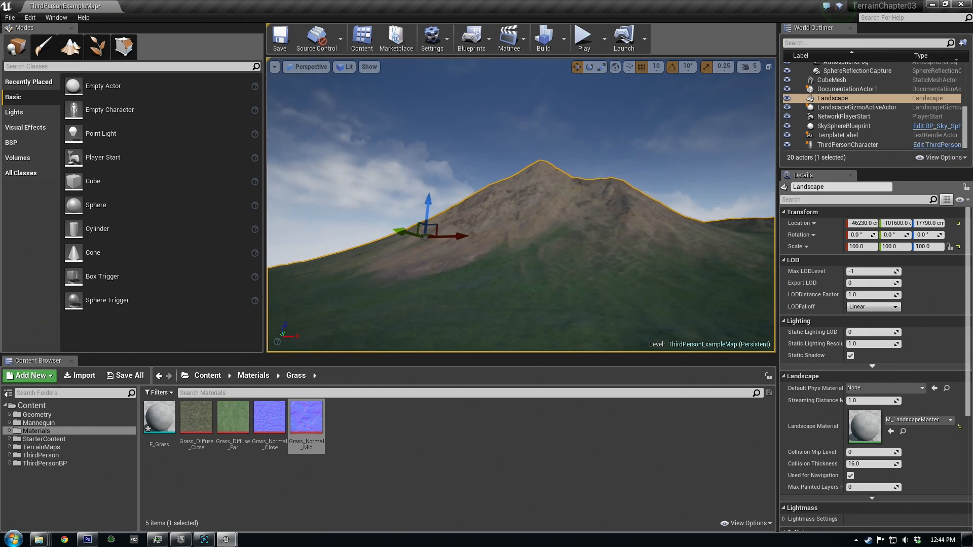
key(w)
right_drag(522, 205, 502, 276)
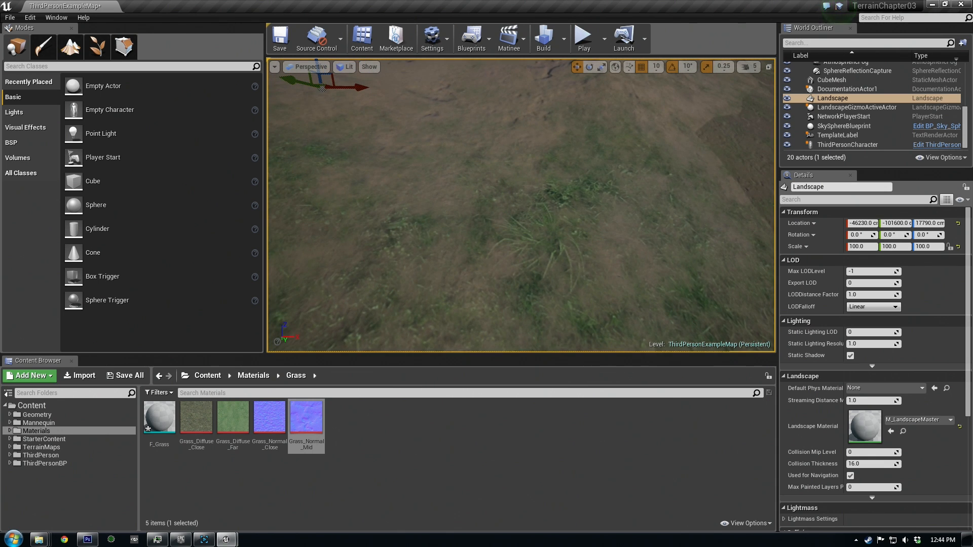
Rearrange the Sample 'Grass', LandscapeCoords and T_Perlin_Noise_M texture nodes feeding the HeightLerp in M_LandscapeMaster
drag(972, 87, 589, 89)
right_drag(646, 302, 731, 407)
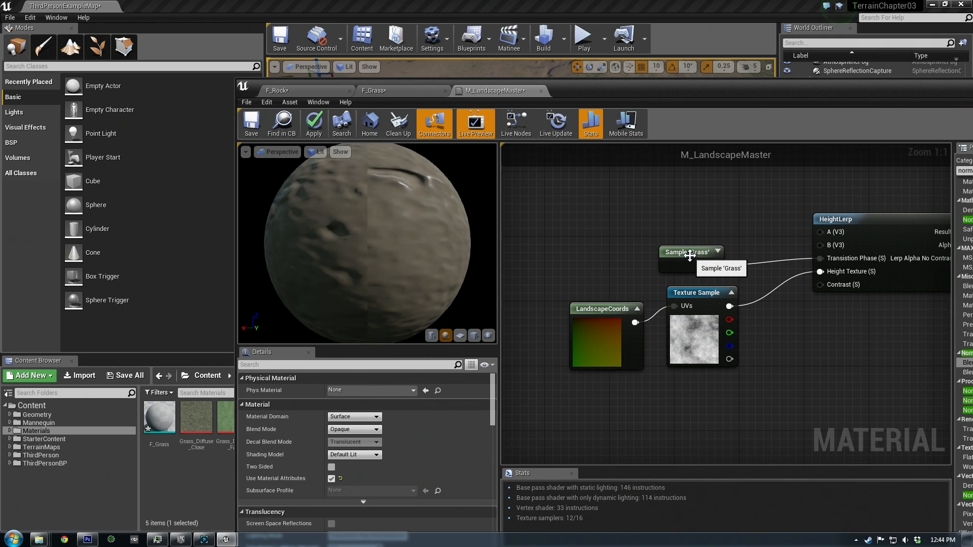
drag(690, 256, 683, 228)
right_drag(721, 318, 720, 295)
drag(699, 270, 724, 294)
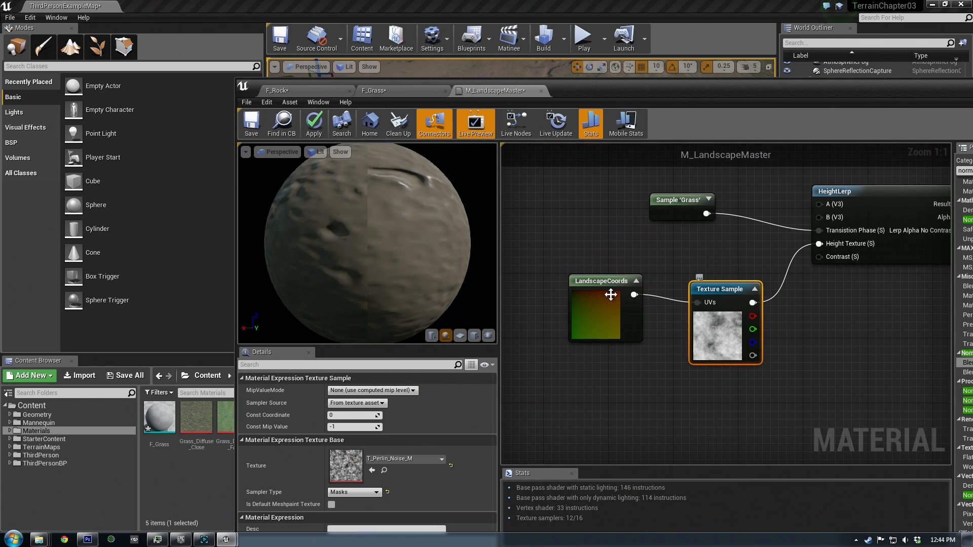
drag(606, 293, 607, 333)
drag(719, 293, 719, 325)
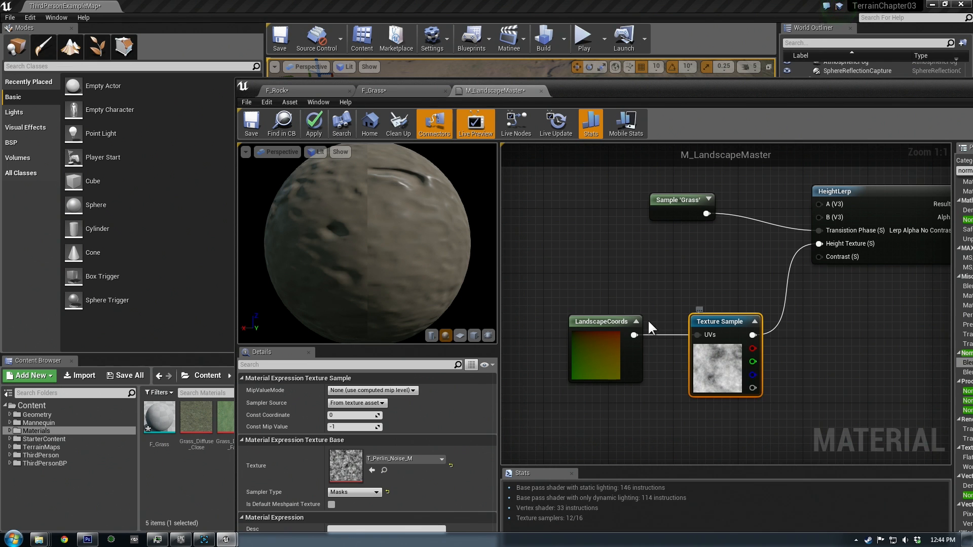
click(617, 324)
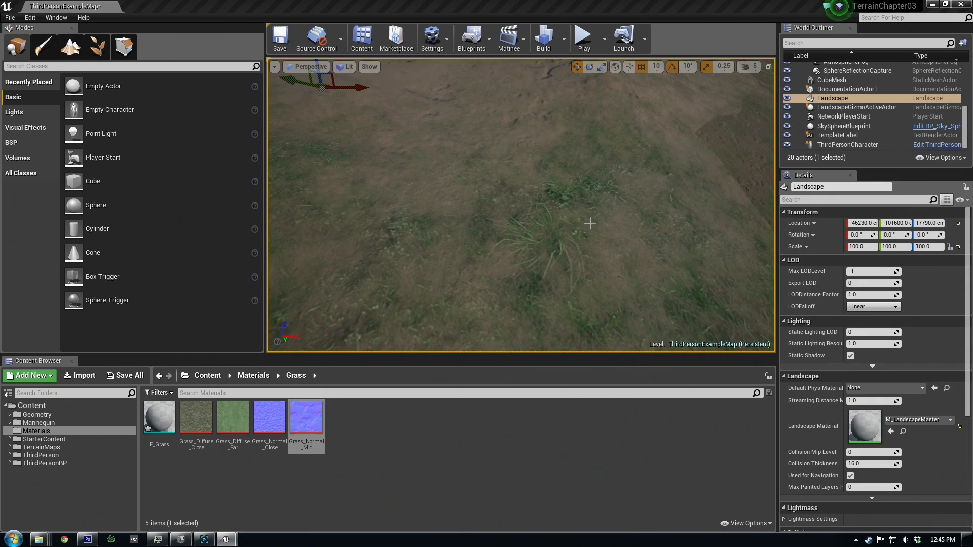
Switch to landscape painting and paint the Grass layer across the rocky slope with a circle brush of size 314
right_drag(590, 223, 535, 195)
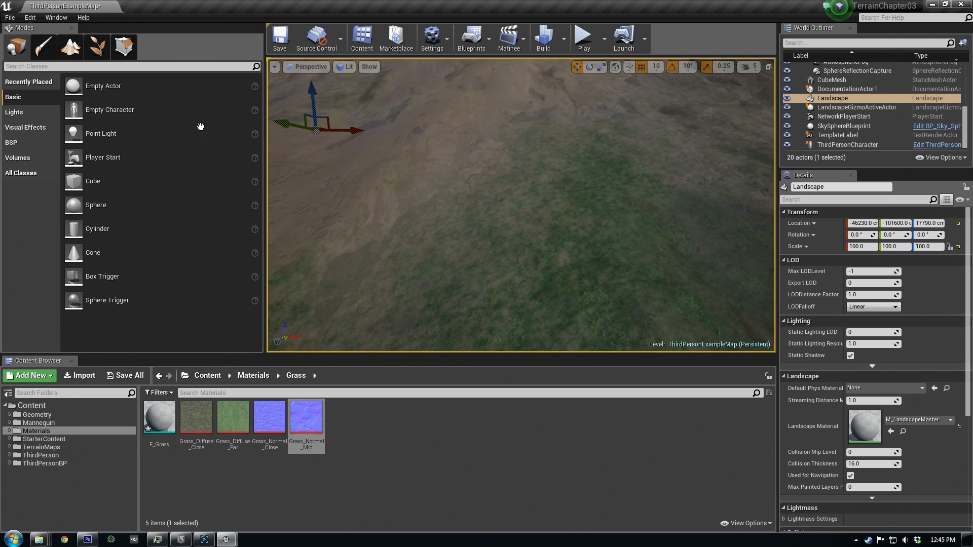
click(70, 46)
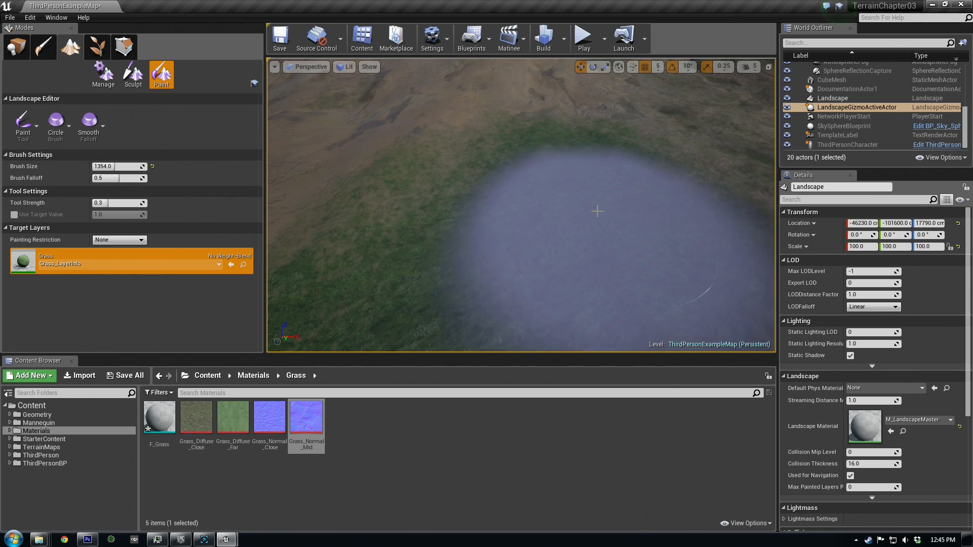
mouse_move(512, 222)
right_down()
mouse_move(535, 203)
mouse_move(550, 234)
right_up()
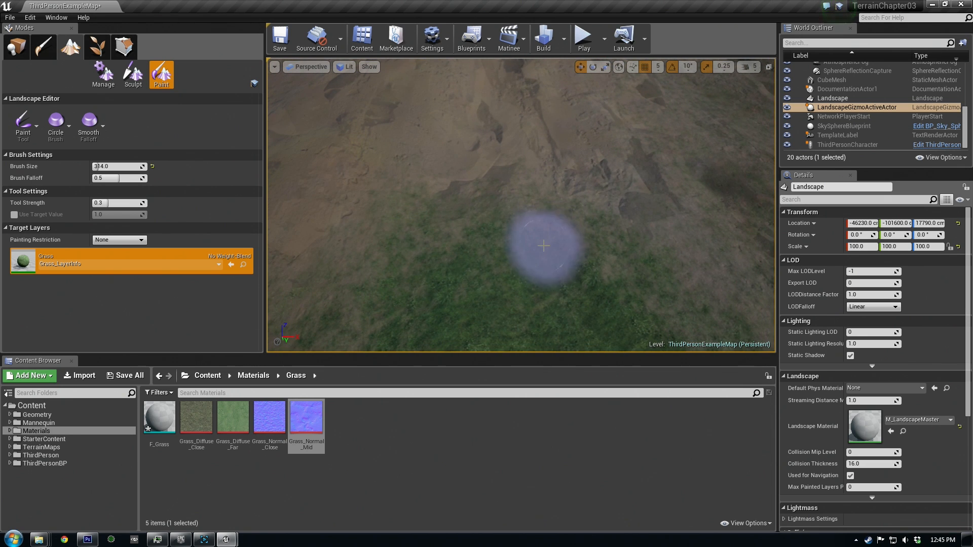
mouse_move(716, 215)
mouse_down()
mouse_move(706, 198)
mouse_move(604, 215)
mouse_move(333, 229)
mouse_move(295, 264)
mouse_up()
key(w)
mouse_move(529, 278)
right_down()
mouse_move(522, 254)
mouse_move(522, 291)
mouse_move(519, 279)
mouse_move(512, 284)
mouse_move(561, 315)
right_up()
key(s)
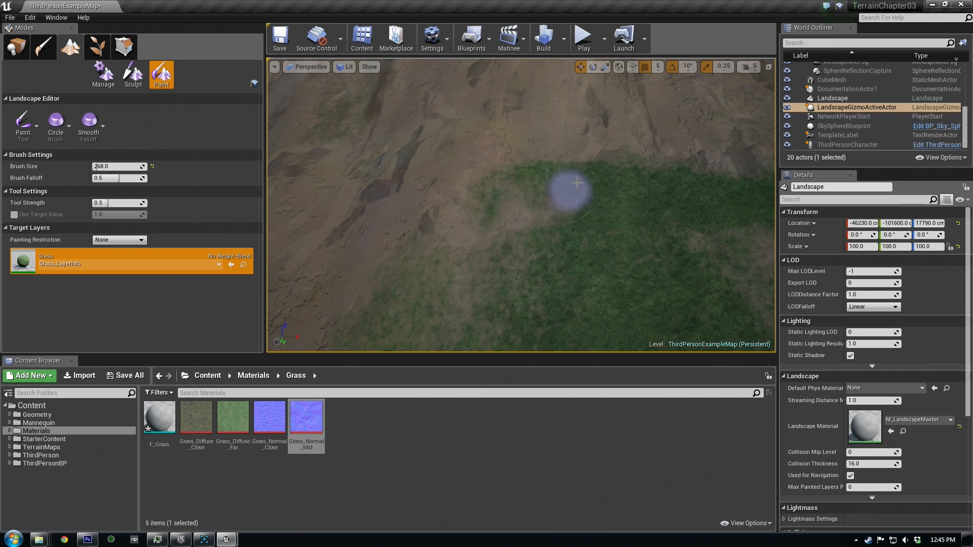
Erase part of the painted grass along the rock edge with a circle brush of size 268
shift+drag(597, 173, 593, 254)
right_drag(637, 285, 497, 234)
key(s)
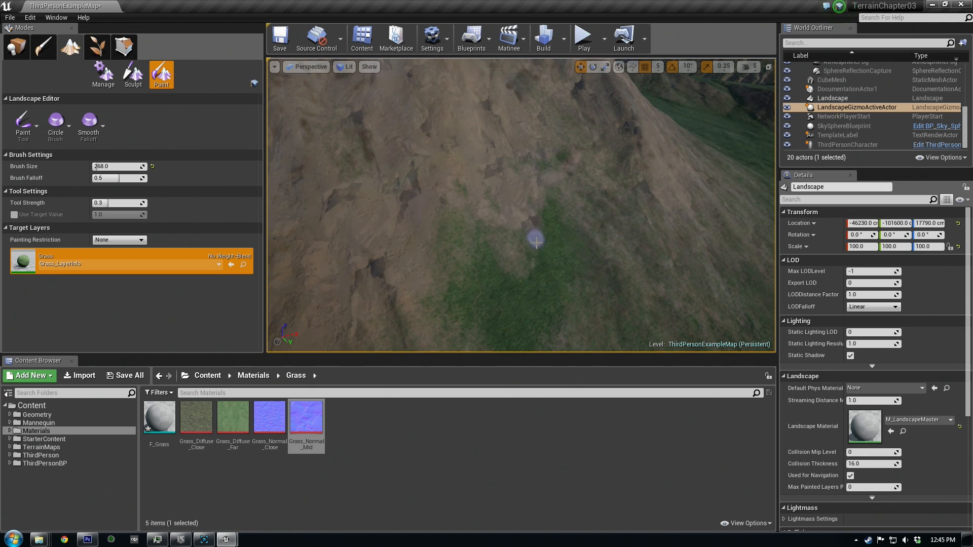
right_drag(404, 260, 357, 213)
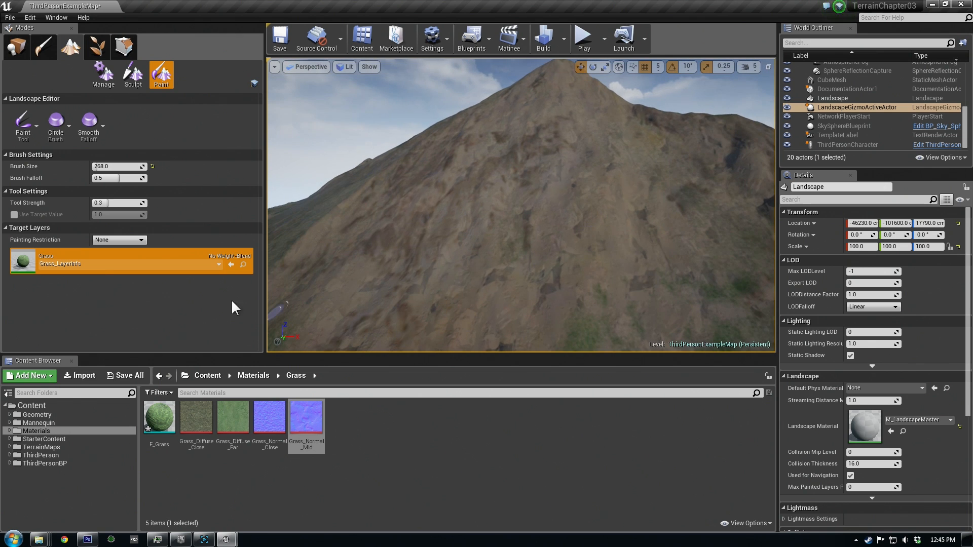
Import the Slope_New map from the TerrainMaps folder into the Grass target layer
right_click(60, 267)
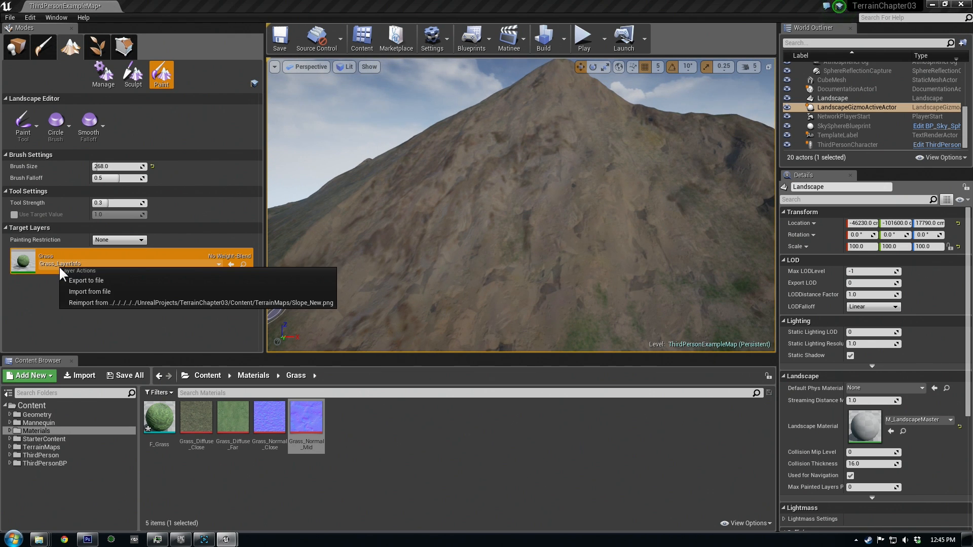
click(85, 293)
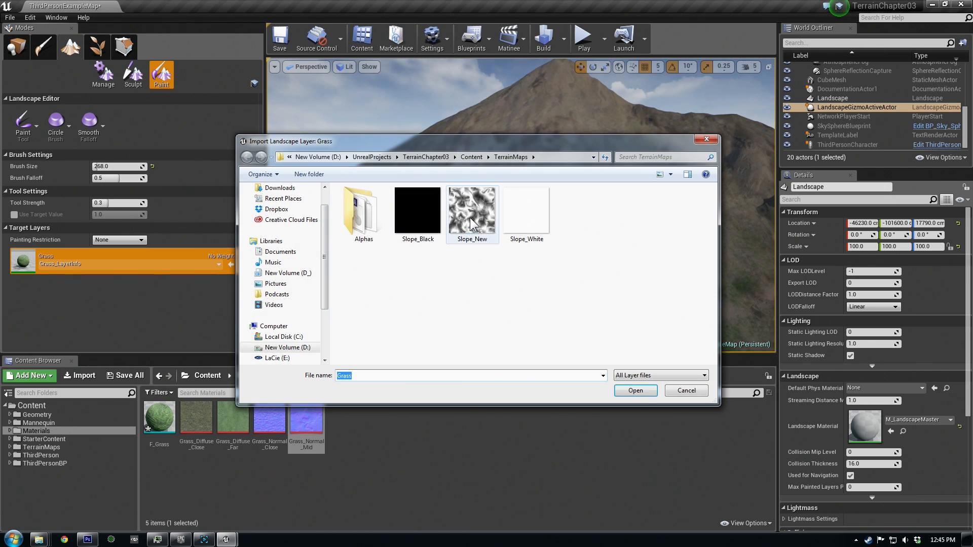
click(635, 390)
click(562, 298)
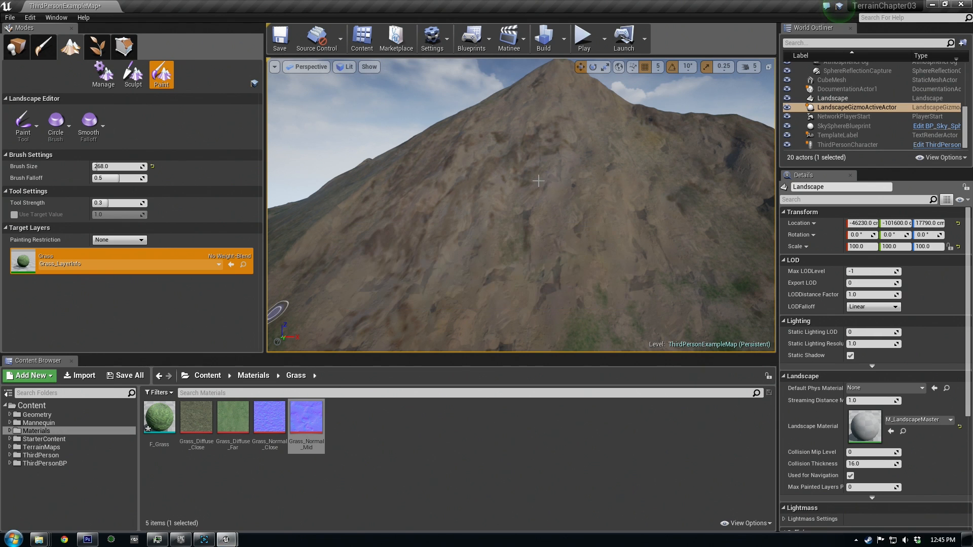
mouse_move(495, 183)
right_down()
mouse_move(512, 243)
mouse_move(593, 233)
mouse_move(649, 190)
mouse_move(467, 163)
mouse_move(406, 165)
mouse_move(396, 169)
mouse_move(380, 238)
mouse_move(370, 193)
mouse_move(385, 167)
mouse_move(506, 189)
right_up()
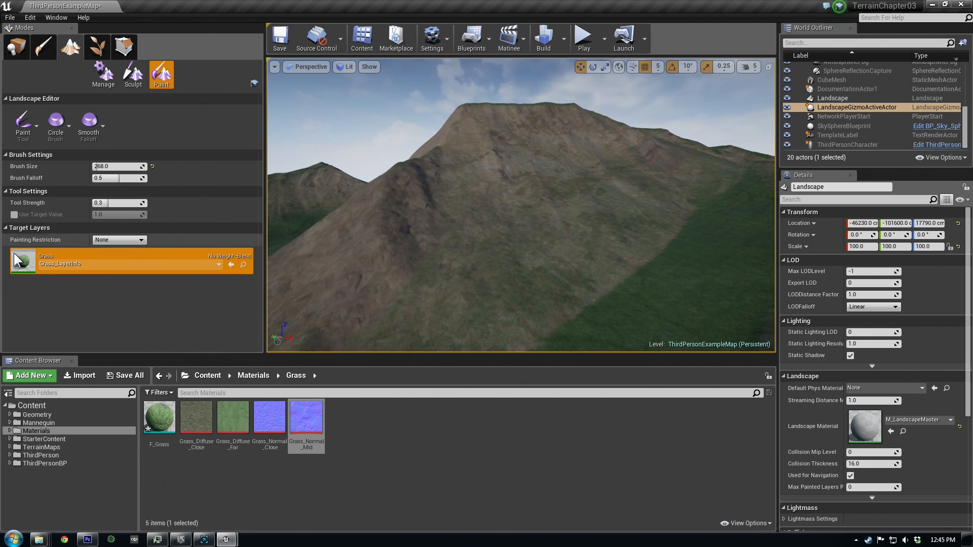
Change the paint brush to the Alpha type and assign Snow_Alpha as its texture
click(58, 127)
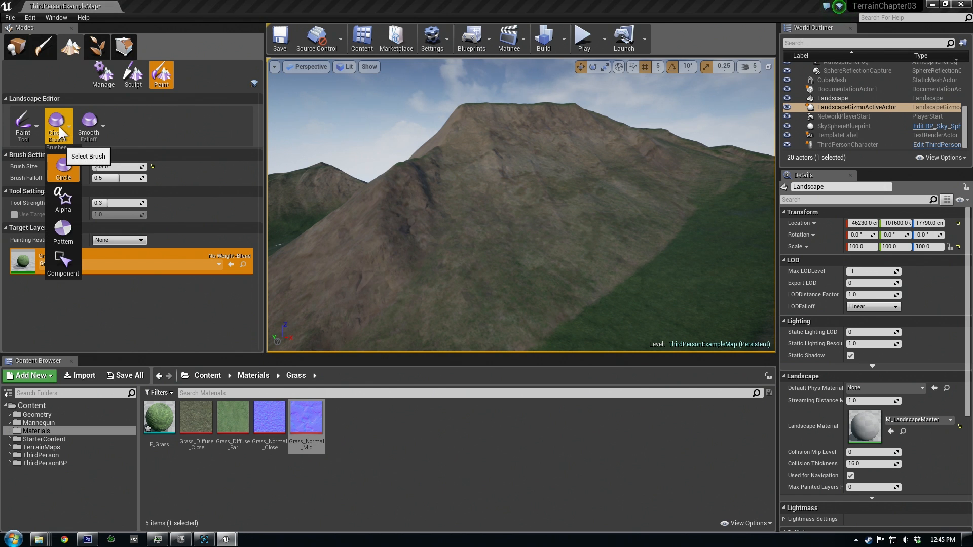
click(63, 199)
click(153, 216)
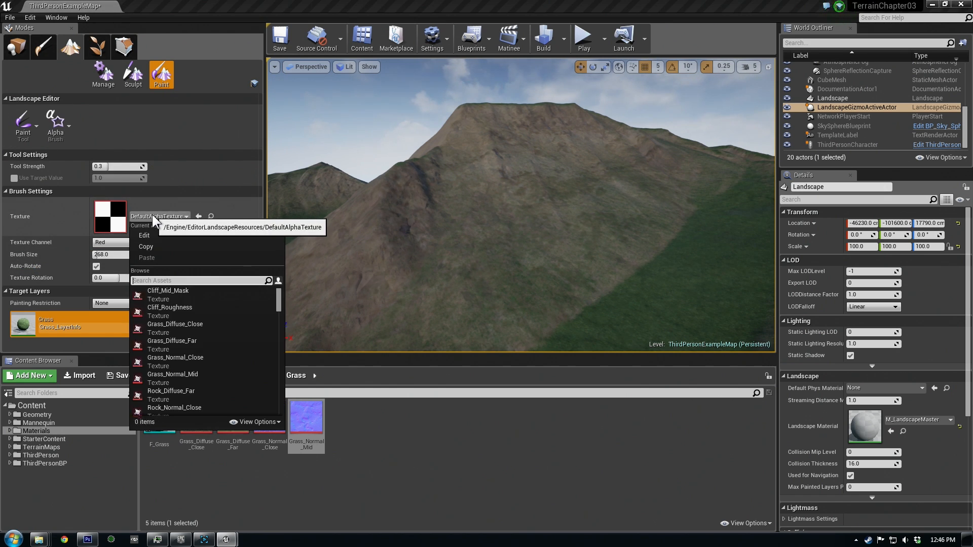
click(156, 280)
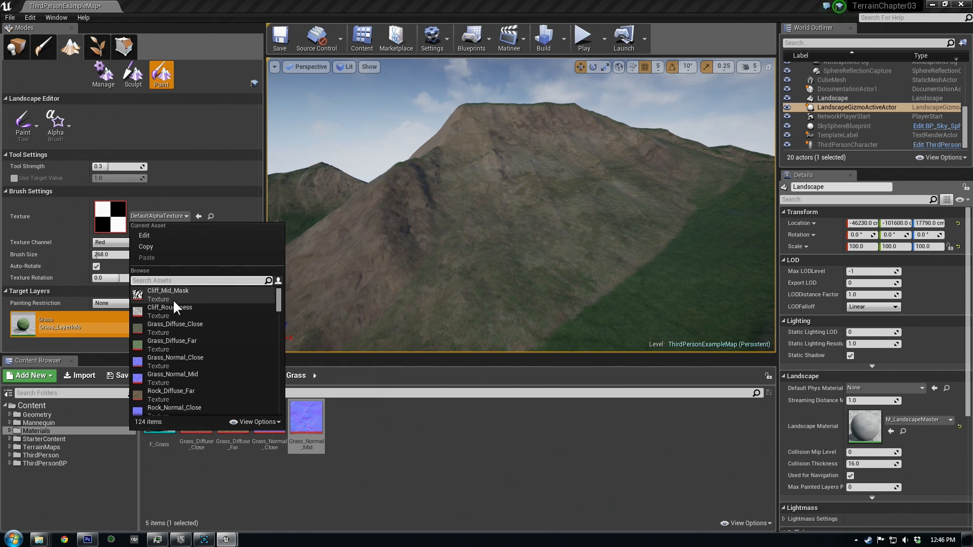
text(snow)
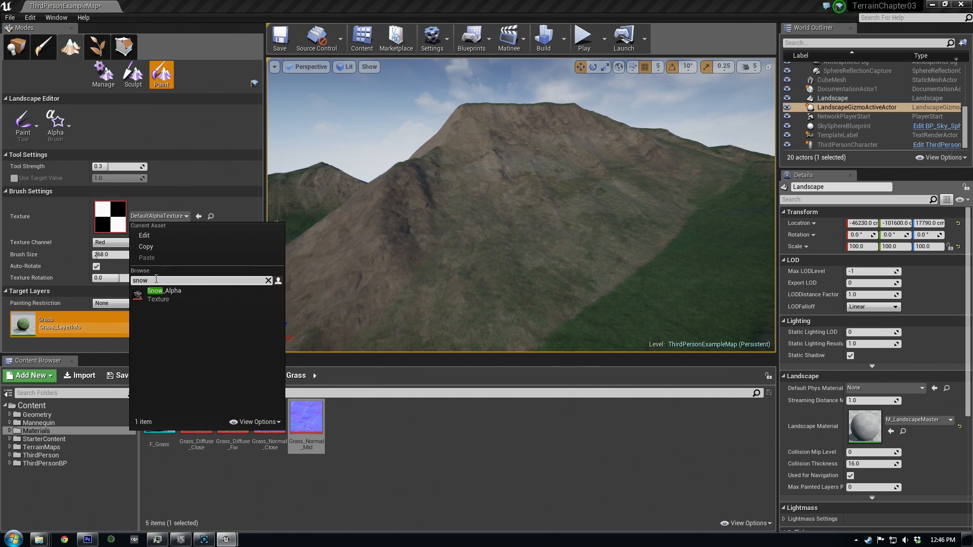
click(181, 289)
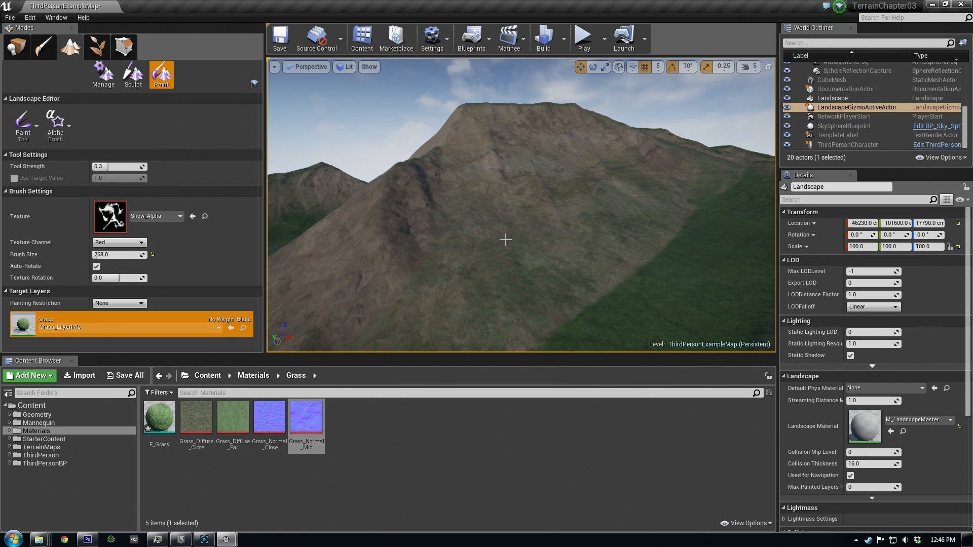
Enlarge the alpha brush to size 4334 and paint irregular grass patches across the rocky mountainside
key(w)
mouse_move(472, 252)
right_down()
mouse_move(502, 253)
mouse_move(499, 304)
mouse_move(475, 246)
right_up()
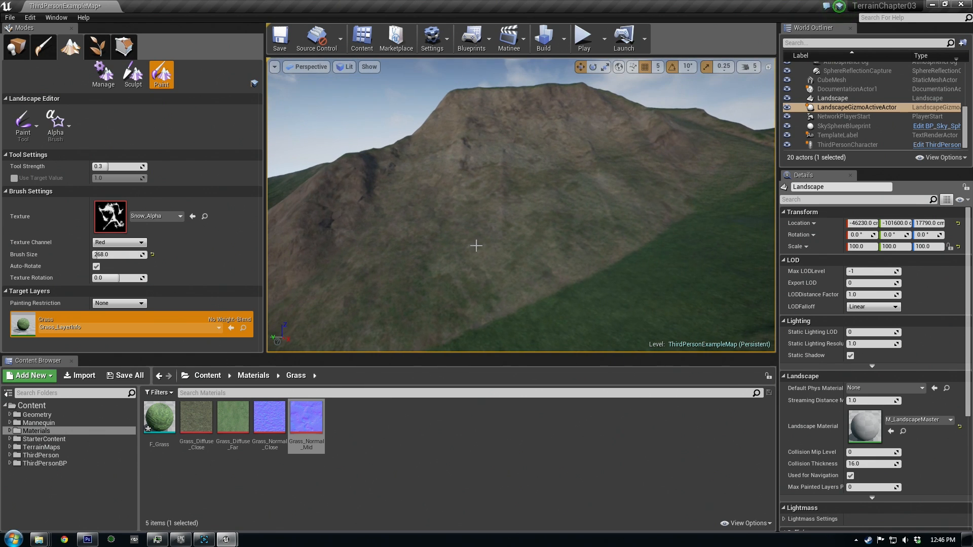
key(bracketright)
key(bracketright)
key(bracketright)
key(bracketright)
key(bracketright)
key(bracketright)
key(bracketright)
key(bracketright)
key(bracketright)
key(bracketright)
key(bracketright)
key(bracketright)
key(bracketright)
key(bracketright)
key(bracketright)
key(bracketright)
key(bracketright)
key(bracketright)
key(bracketright)
key(bracketright)
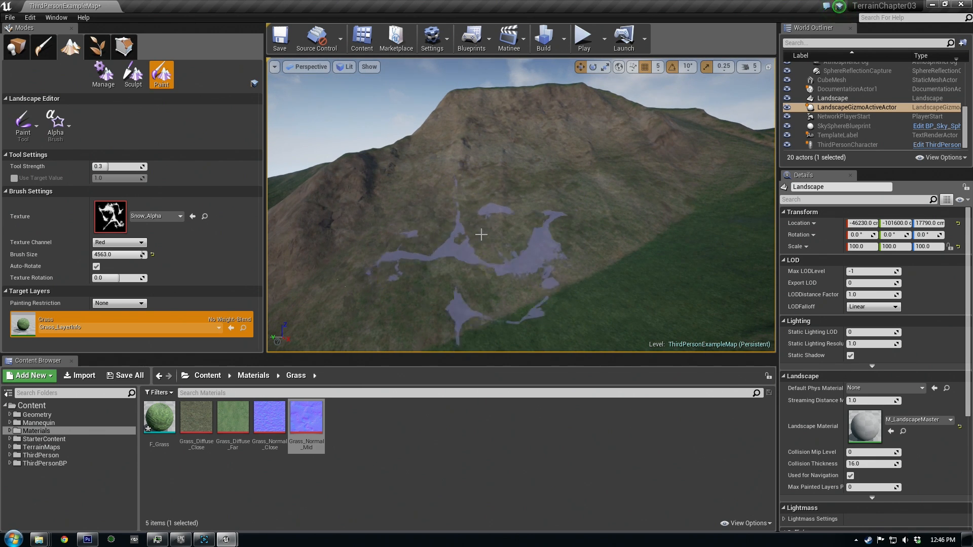
key(bracketleft)
mouse_move(480, 232)
mouse_down()
mouse_move(516, 198)
mouse_move(482, 228)
mouse_move(539, 251)
mouse_move(689, 147)
mouse_move(608, 206)
mouse_move(321, 241)
mouse_up()
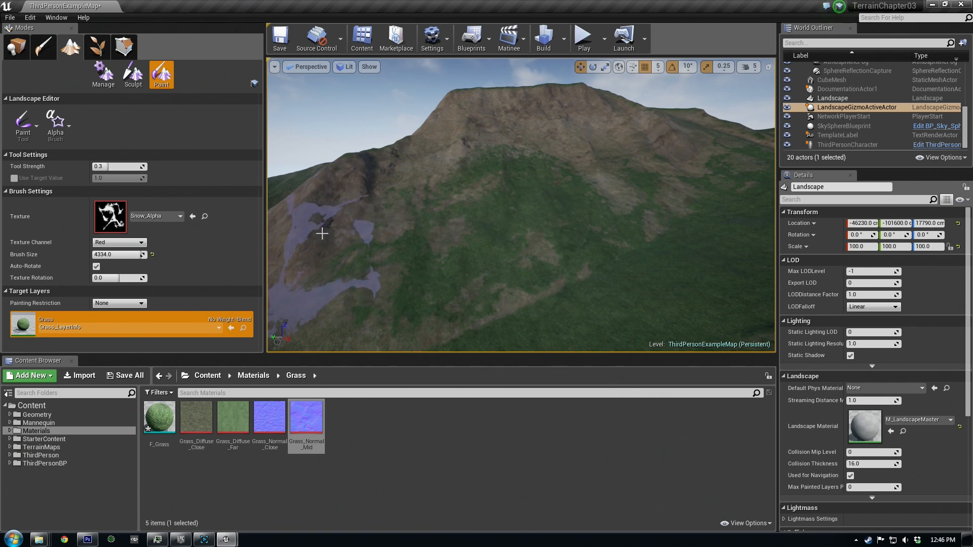
mouse_move(622, 213)
right_down()
mouse_move(608, 203)
mouse_move(622, 214)
right_up()
key(s)
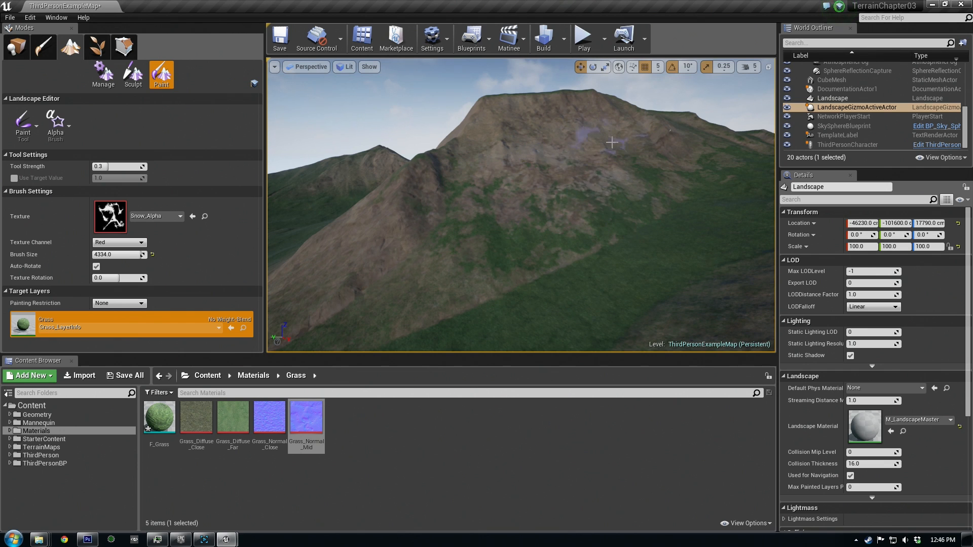
Paint grass patches on the tall mountain's rocky face with the alpha brush and examine the surrounding slopes
right_drag(710, 225, 877, 228)
mouse_move(516, 294)
right_down()
mouse_move(517, 280)
mouse_move(487, 253)
mouse_move(431, 259)
mouse_move(471, 256)
mouse_move(471, 242)
mouse_move(544, 185)
right_up()
click(544, 185)
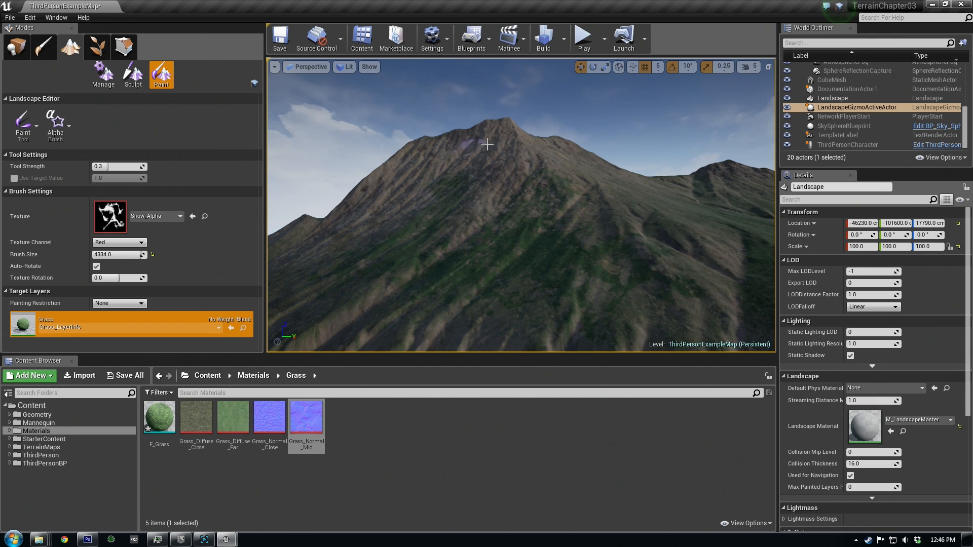
right_drag(640, 208, 640, 207)
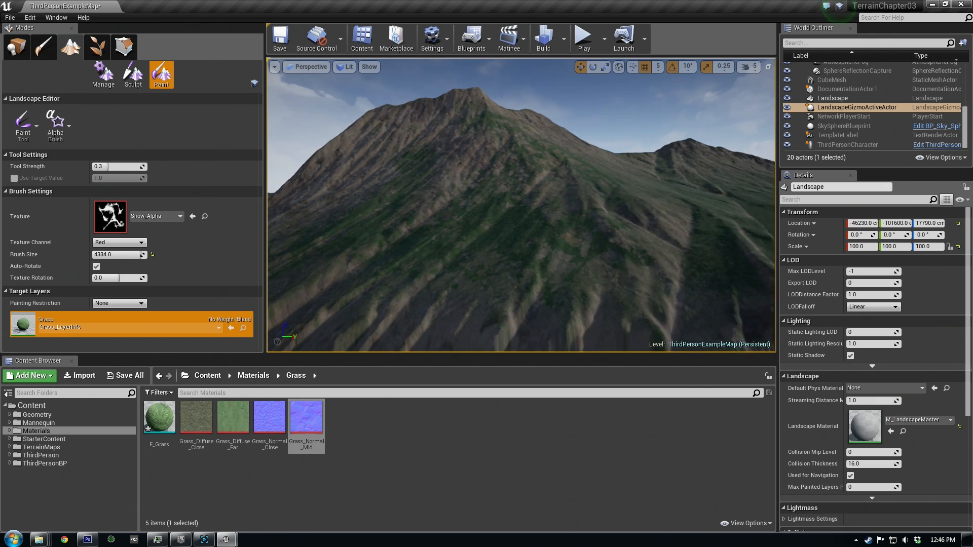
right_drag(578, 206, 592, 213)
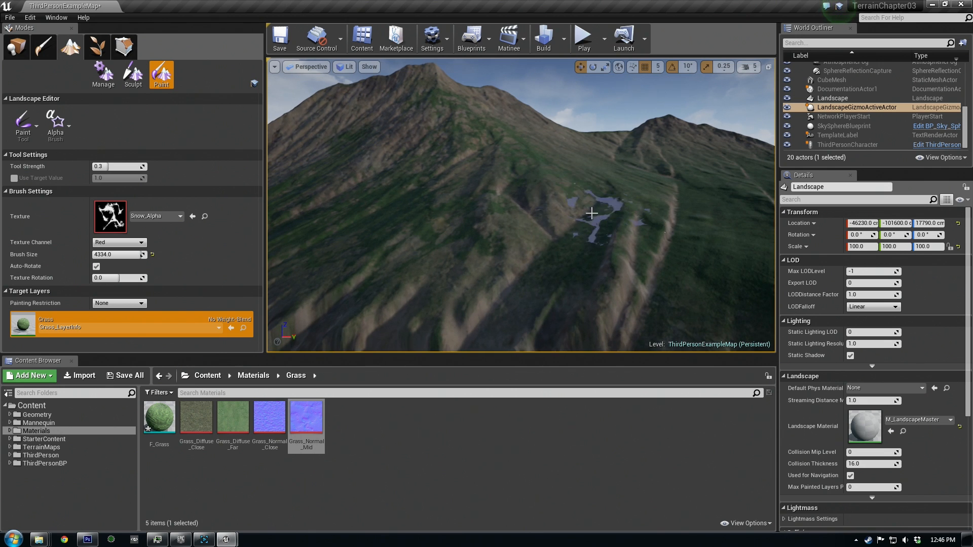
right_drag(588, 256, 627, 219)
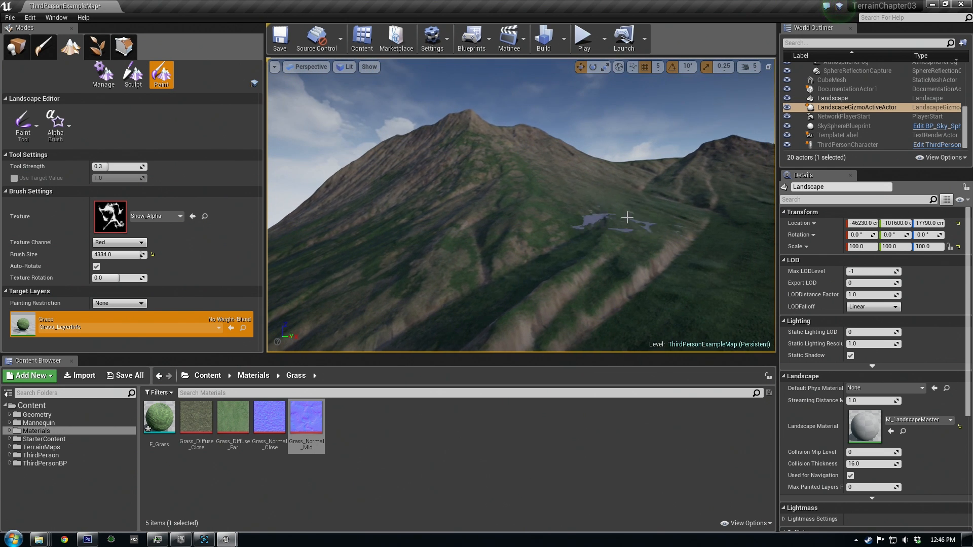
right_drag(690, 191, 681, 194)
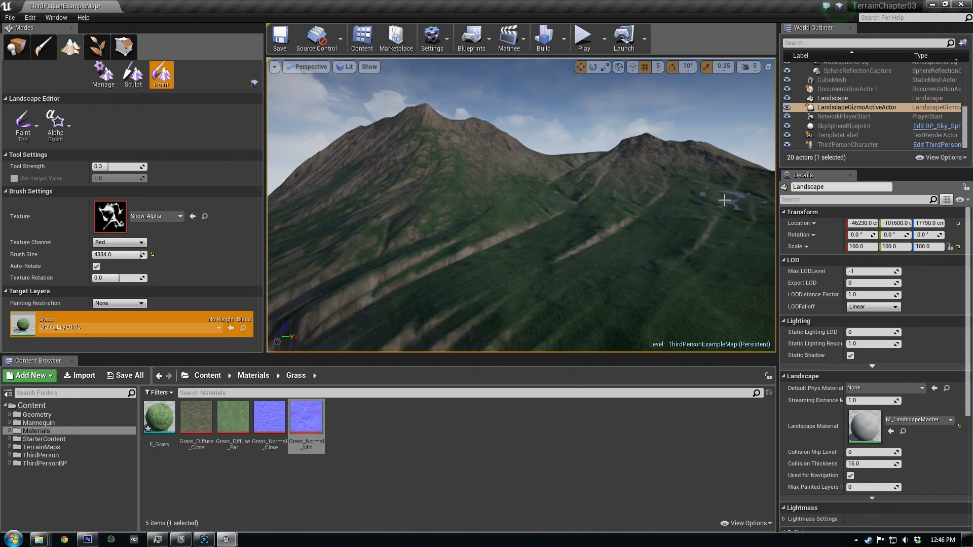
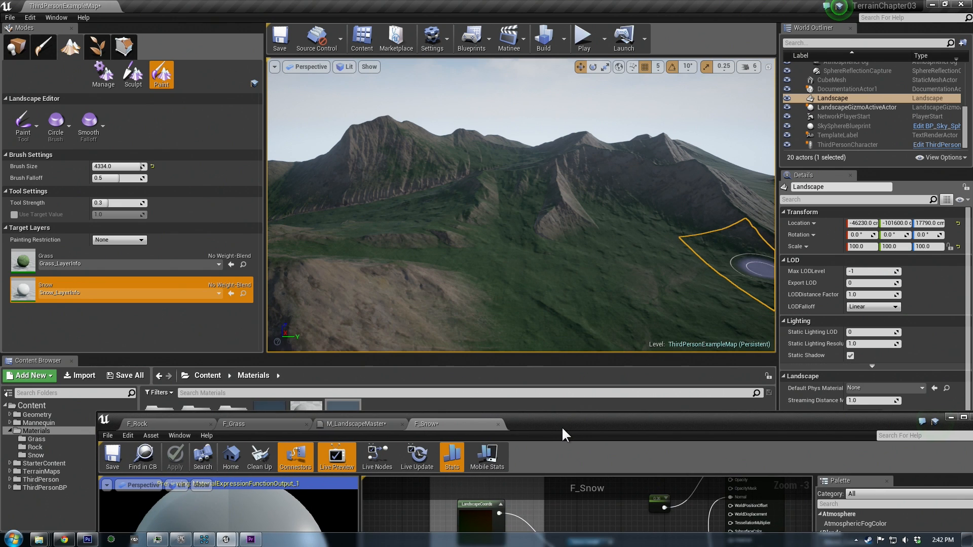
Examine the Snow_Far texture sample feeding the base color in the F_Snow material function
drag(562, 427, 488, 85)
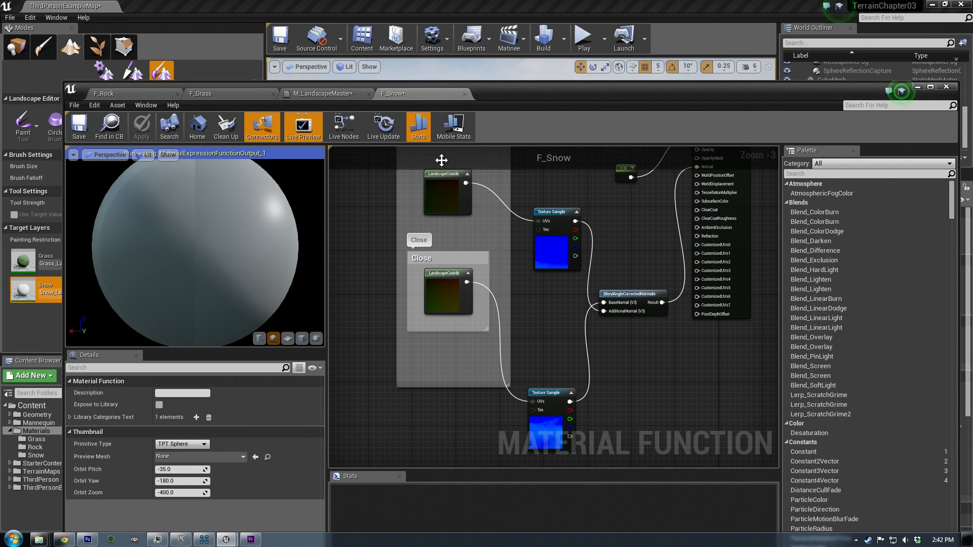
right_drag(589, 196, 540, 366)
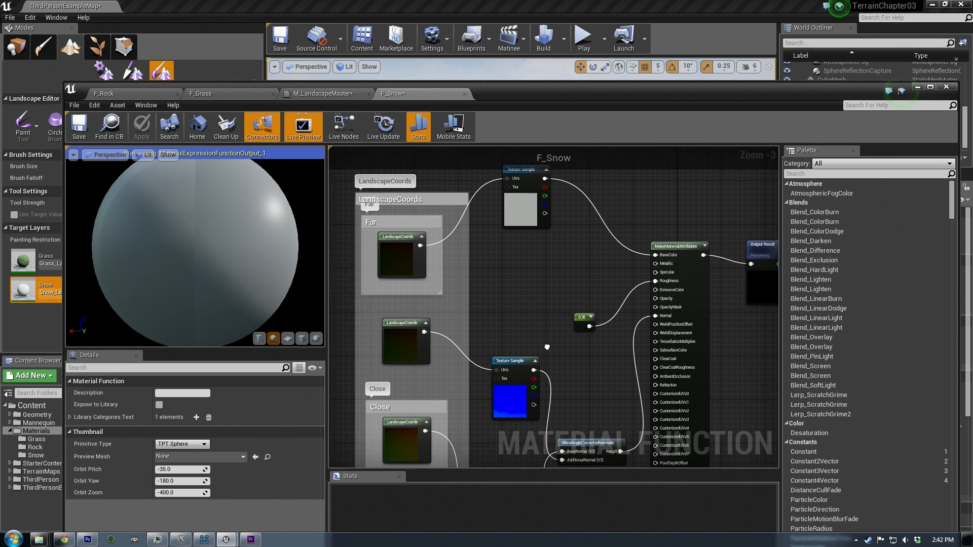
click(524, 203)
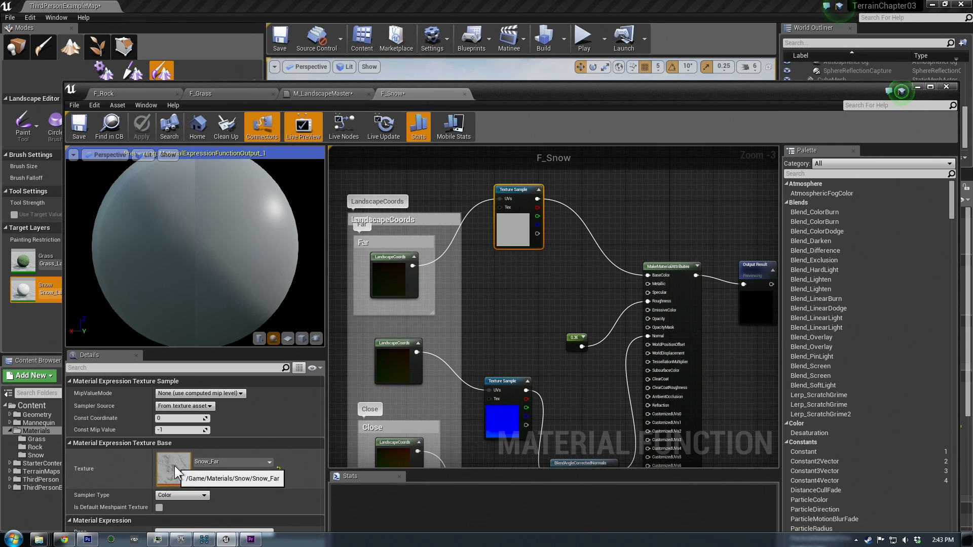
click(88, 539)
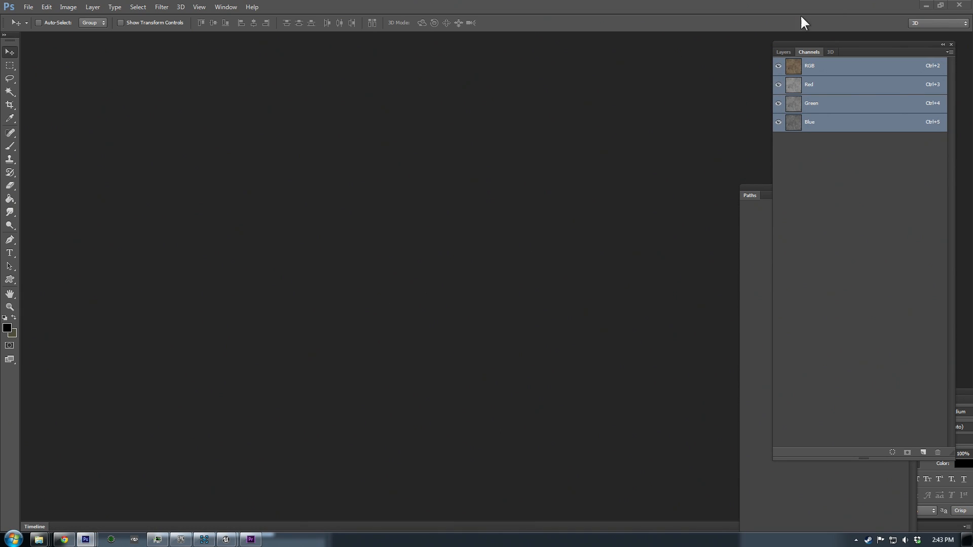
click(927, 5)
right_drag(503, 311, 498, 223)
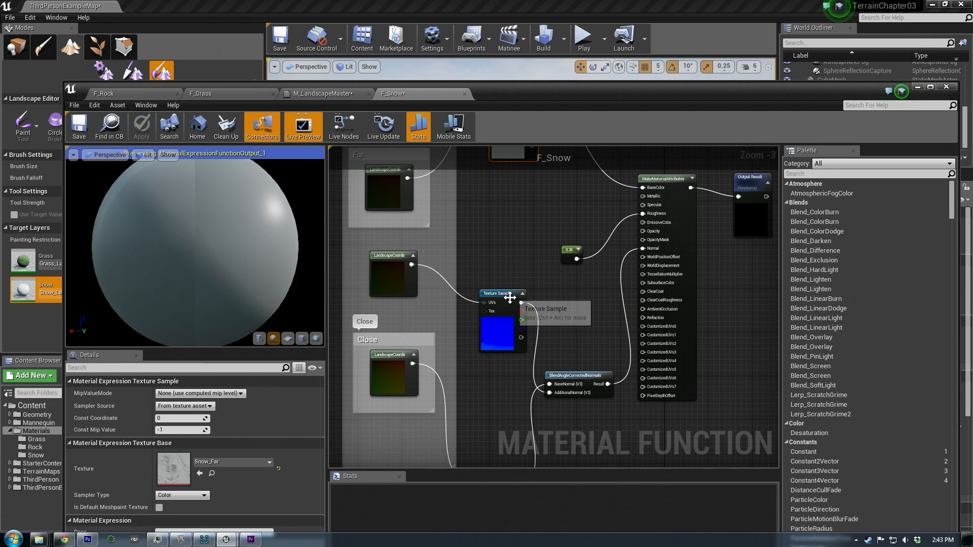
Rearrange the two normal texture samples in F_Snow so they sit closer together before the normal blend node
drag(510, 293, 510, 265)
right_drag(512, 334, 529, 253)
drag(524, 389, 527, 331)
right_drag(518, 291, 512, 384)
drag(488, 94, 605, 84)
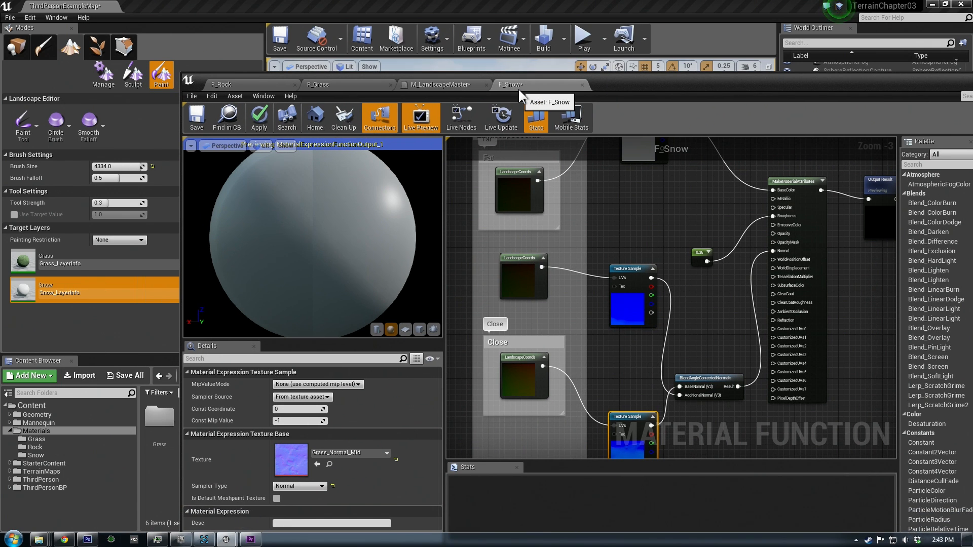
Examine how the layer blends in M_LandscapeMaster connect through to the final Material Attributes output
click(428, 84)
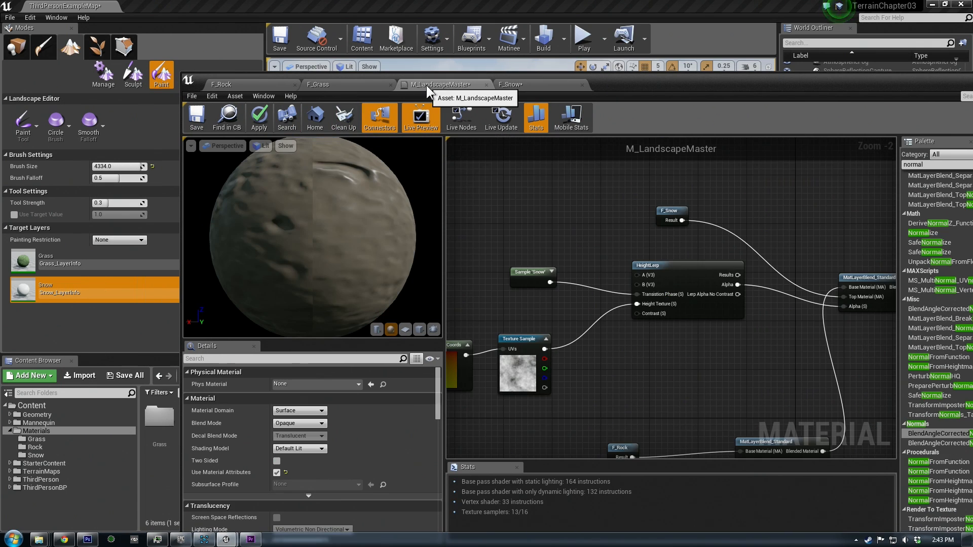
scroll(563, 257, down, 6)
scroll(633, 293, up, 3)
right_drag(628, 268, 845, 238)
scroll(795, 279, down, 1)
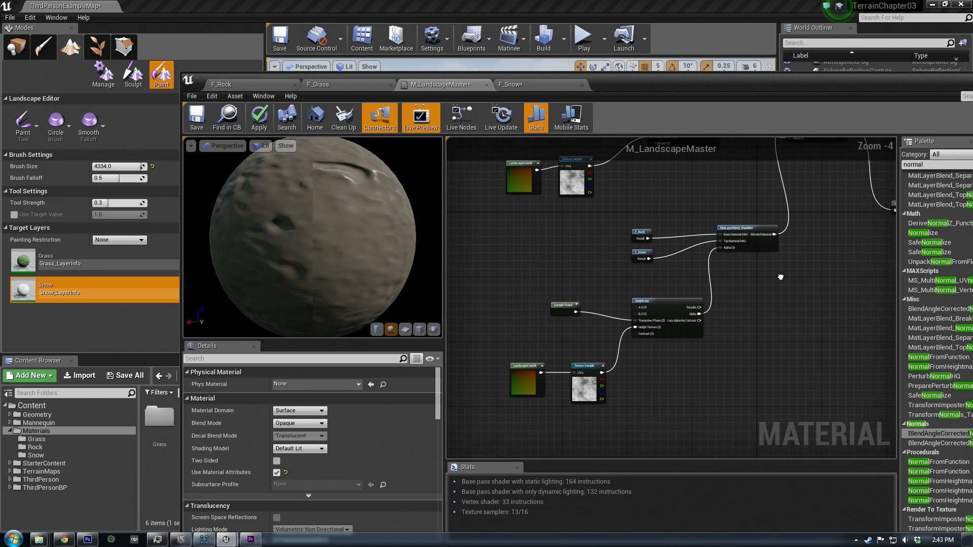
drag(466, 425, 805, 213)
right_drag(819, 280, 679, 323)
right_drag(735, 290, 661, 313)
scroll(666, 300, up, 4)
right_drag(604, 268, 631, 378)
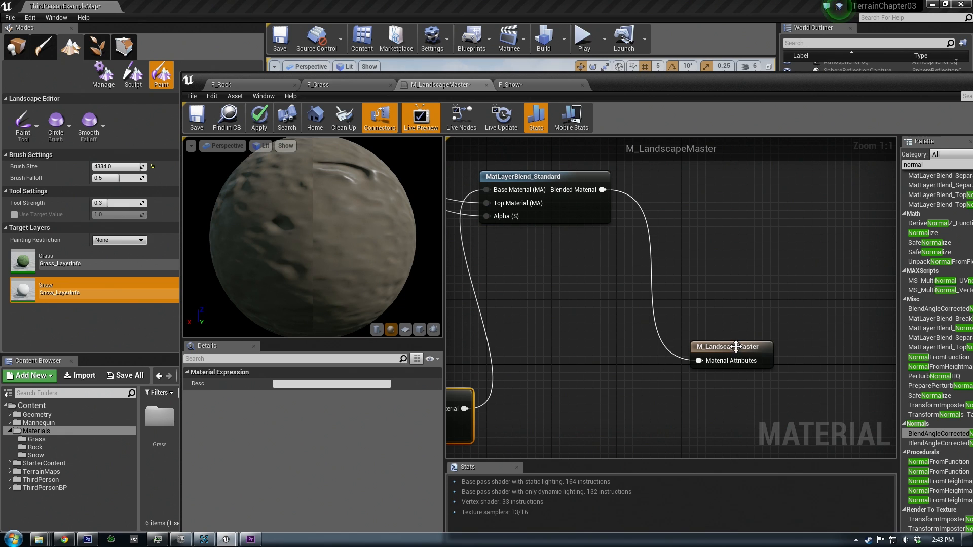
Trace how the F_Rock and F_Grass blend feeds the base material of the second MatLayerBlend_Standard with F_Snow
right_drag(578, 344, 689, 309)
scroll(681, 308, down, 1)
right_drag(566, 312, 631, 265)
scroll(631, 266, down, 2)
right_drag(603, 368, 629, 425)
scroll(580, 289, up, 1)
click(574, 289)
right_drag(574, 289, 620, 250)
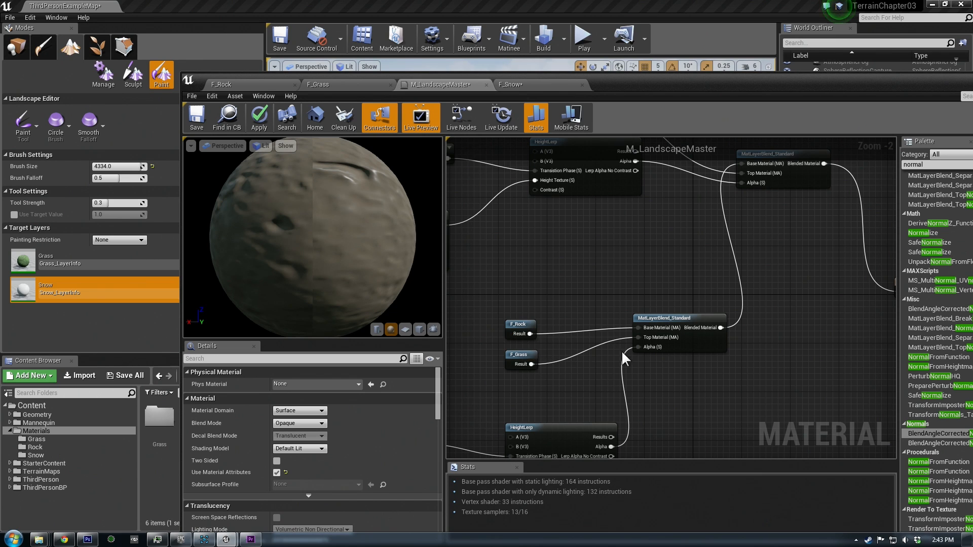
right_drag(627, 357, 538, 406)
right_drag(622, 204, 639, 268)
right_drag(597, 442, 587, 402)
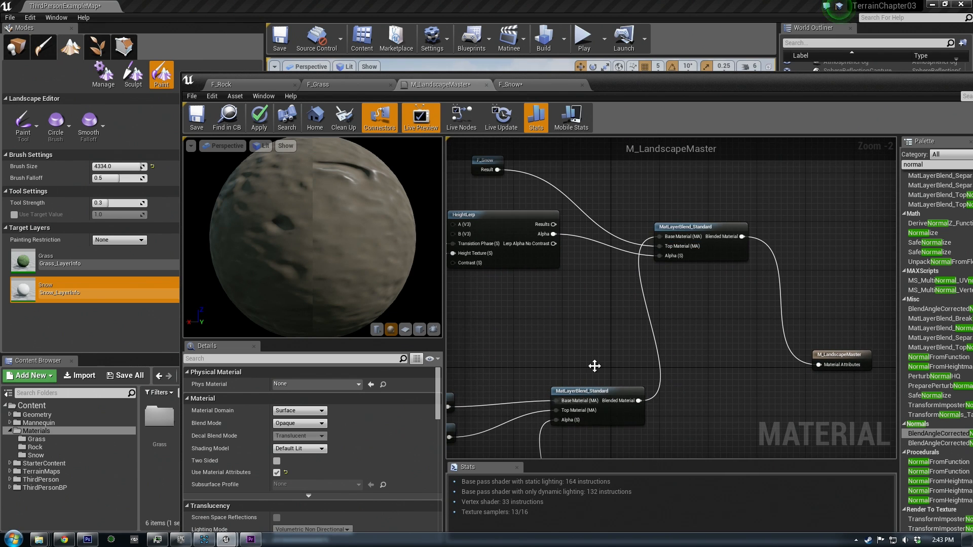
right_drag(654, 239, 731, 260)
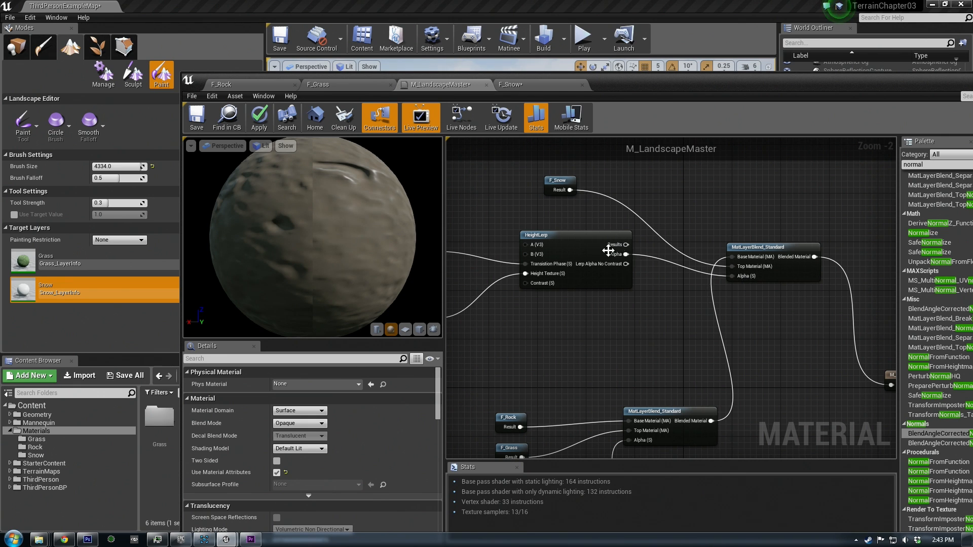
Examine the HeightLerp inputs of the snow blend and compare the Snow layer sample's parameter name with the landscape target layers
right_drag(542, 251, 598, 251)
right_drag(483, 312, 614, 272)
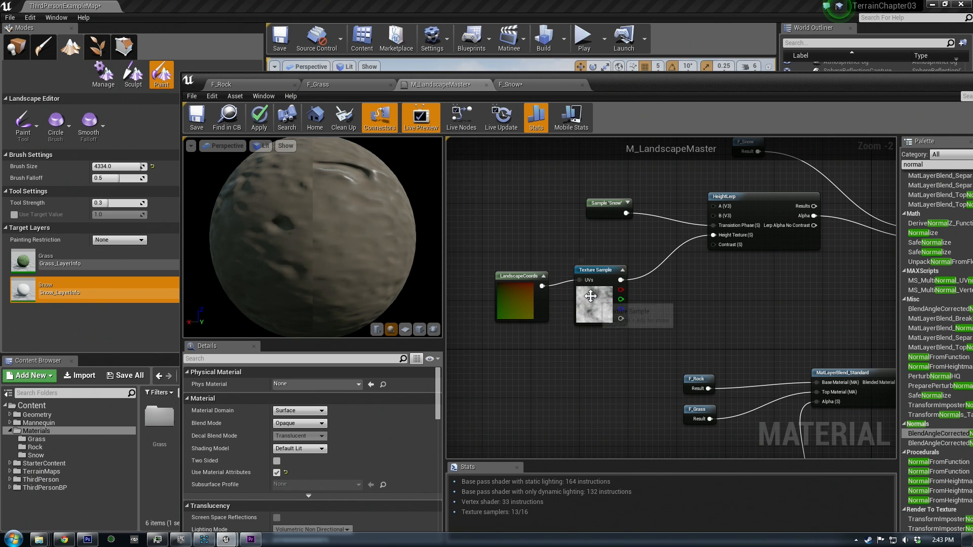
right_drag(542, 293, 517, 319)
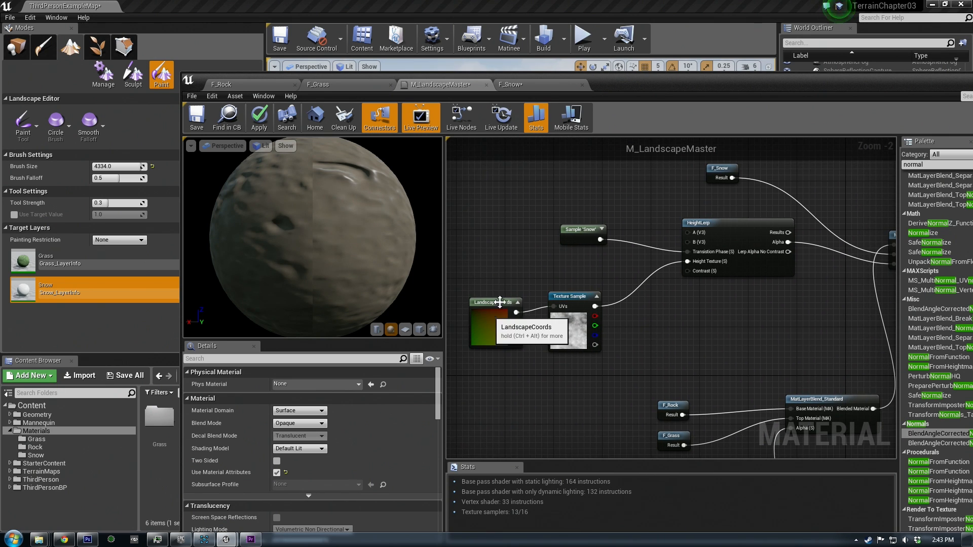
right_drag(580, 244, 573, 267)
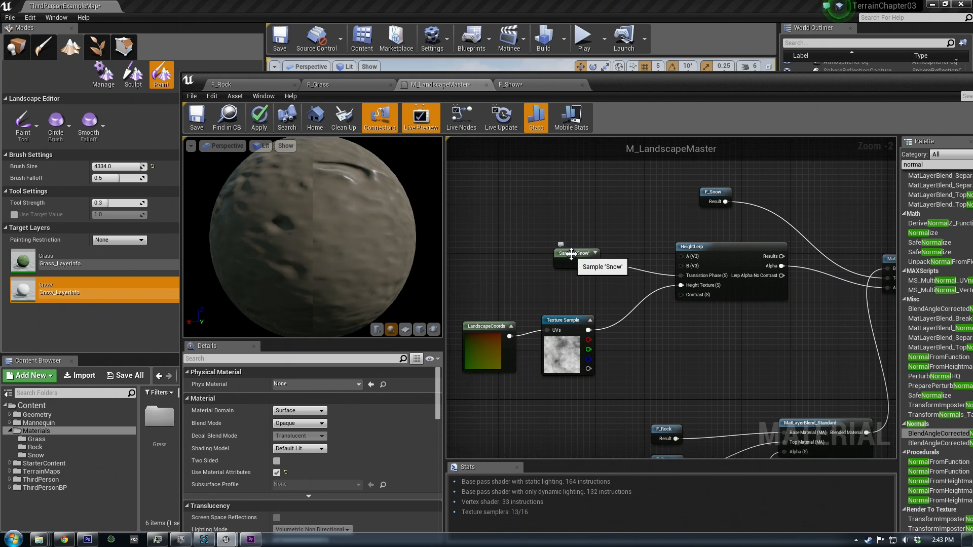
click(572, 254)
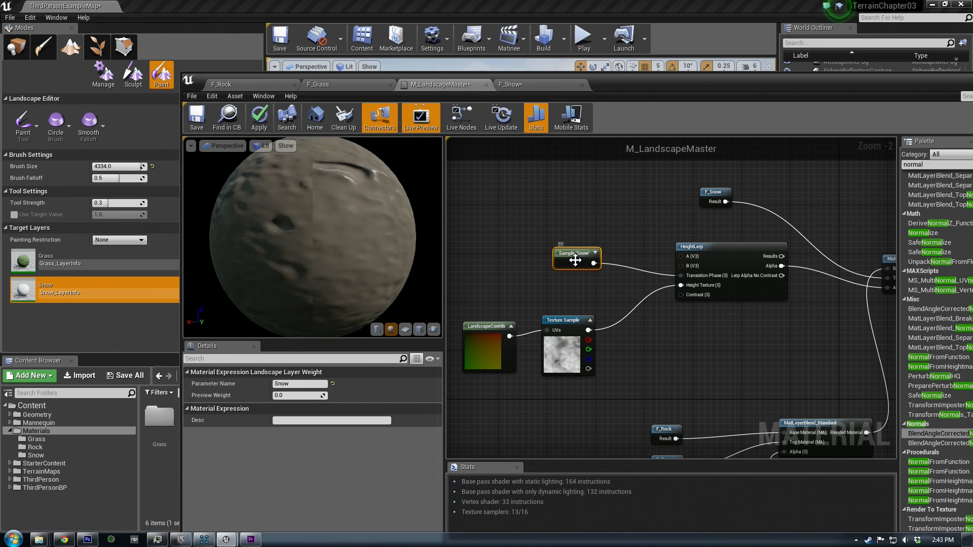
drag(615, 76, 710, 330)
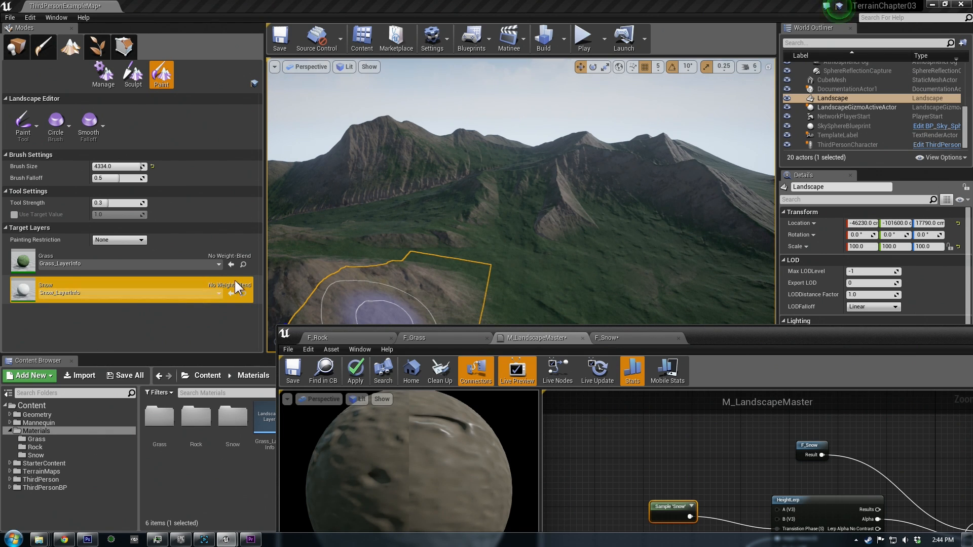
drag(621, 340, 746, 430)
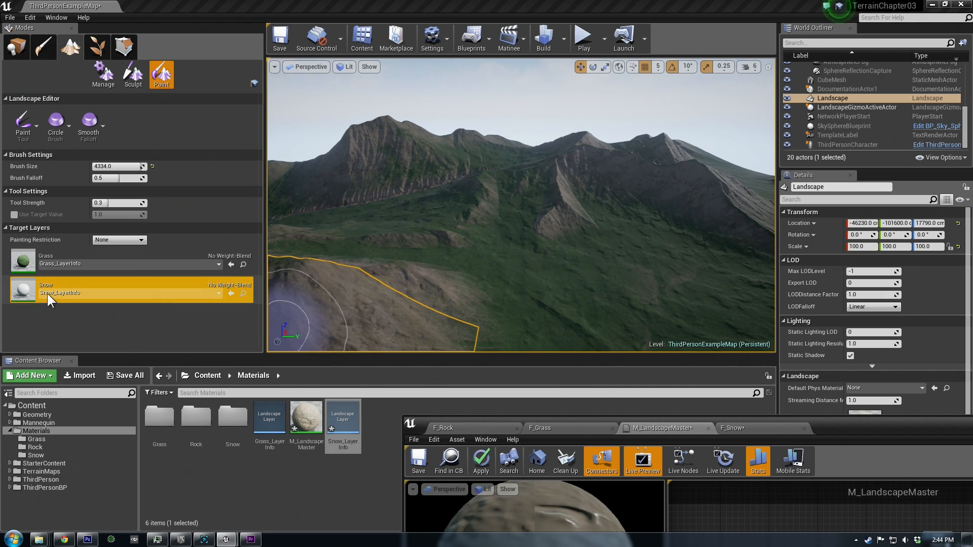
Try to close the material editor, cancel the request to apply changes, and move its window clear of the level viewport
drag(825, 426, 723, 282)
click(789, 284)
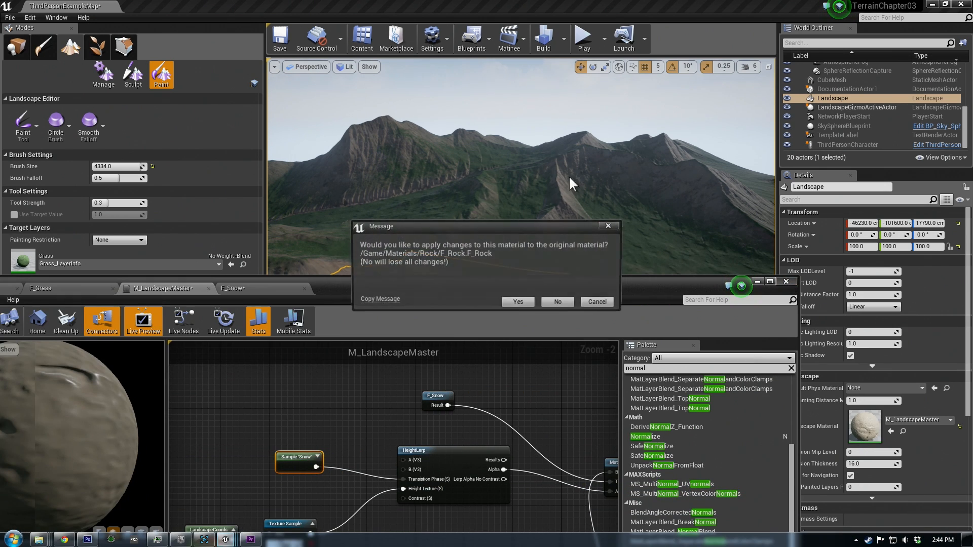
click(597, 303)
drag(370, 283, 436, 546)
Approach the bare rocky mountain and change the Snow layer's paint brush to the Alpha type
key(w)
mouse_move(443, 340)
right_down()
mouse_move(426, 383)
mouse_move(433, 347)
right_up()
key(s)
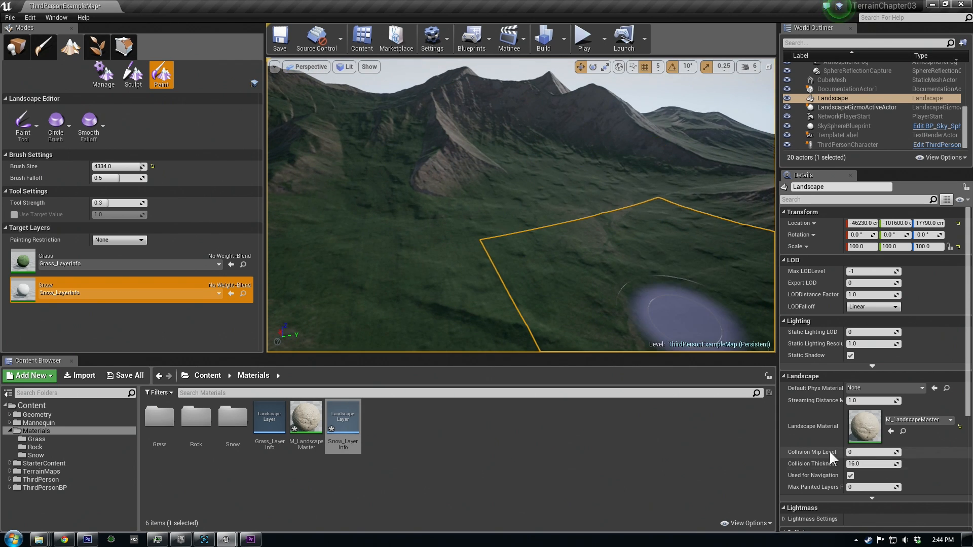
key(w)
mouse_move(658, 304)
right_down()
mouse_move(621, 292)
mouse_move(671, 298)
mouse_move(647, 304)
mouse_move(652, 297)
right_up()
key(s)
key(s)
key(w)
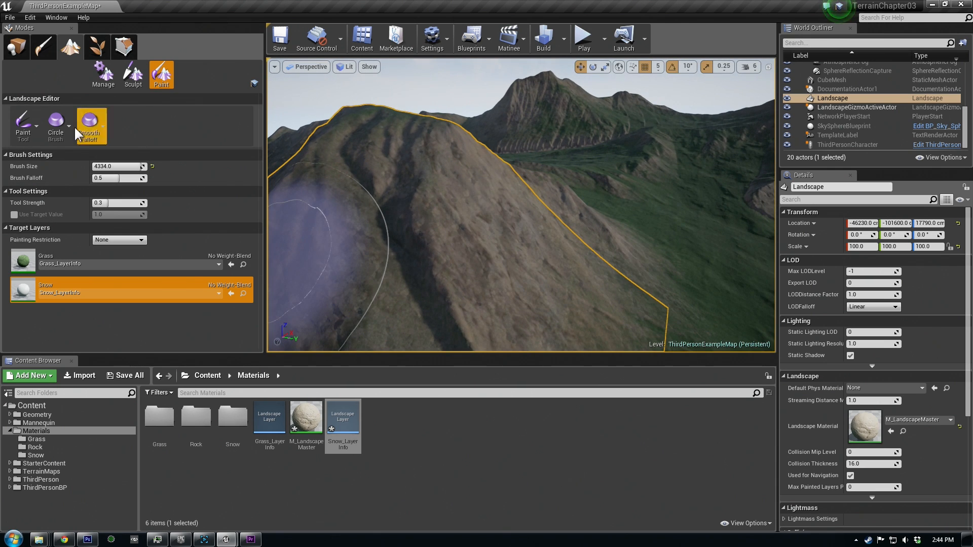
click(53, 120)
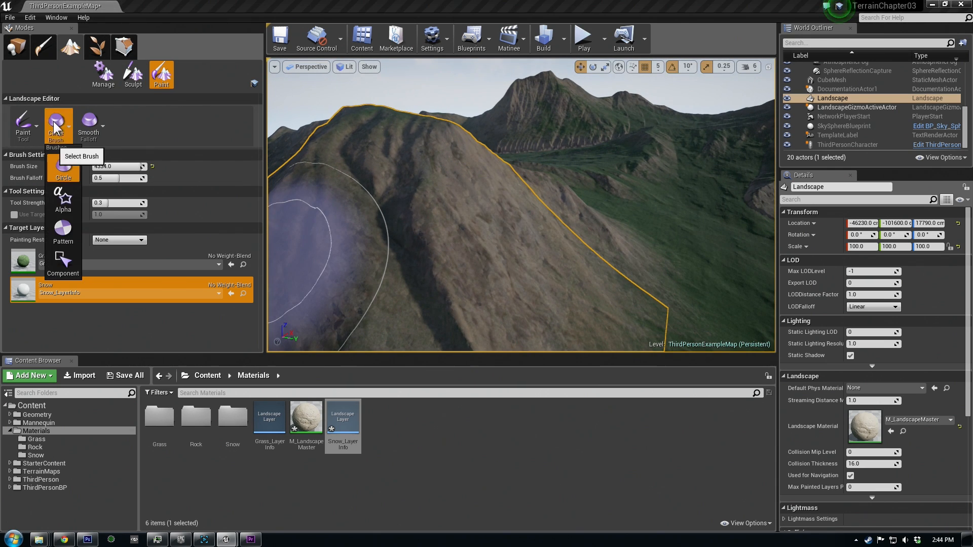
click(60, 197)
Paint irregular snow patches over the rocky mountain's summit and upper slopes with the Snow_Alpha brush at size 5265
right_drag(478, 247, 478, 247)
key(s)
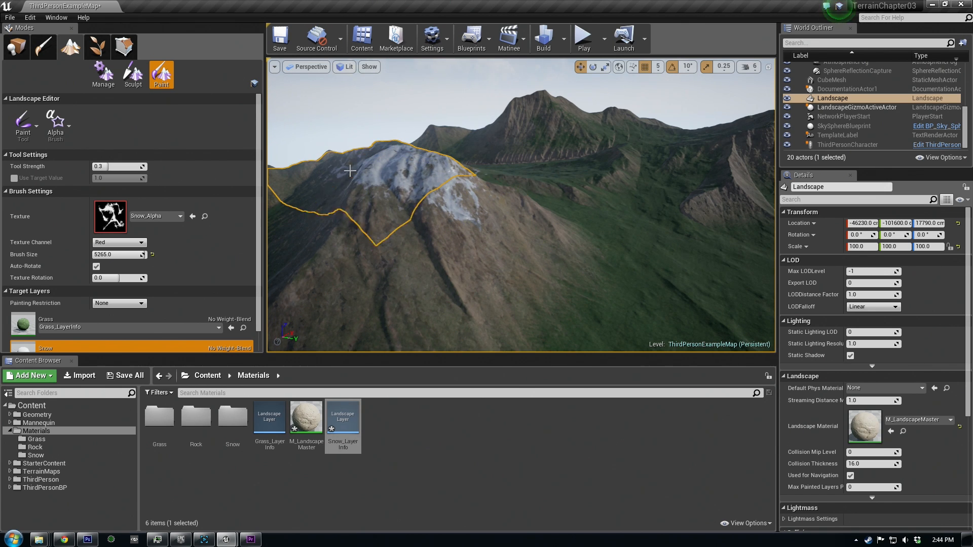
right_drag(404, 176, 551, 187)
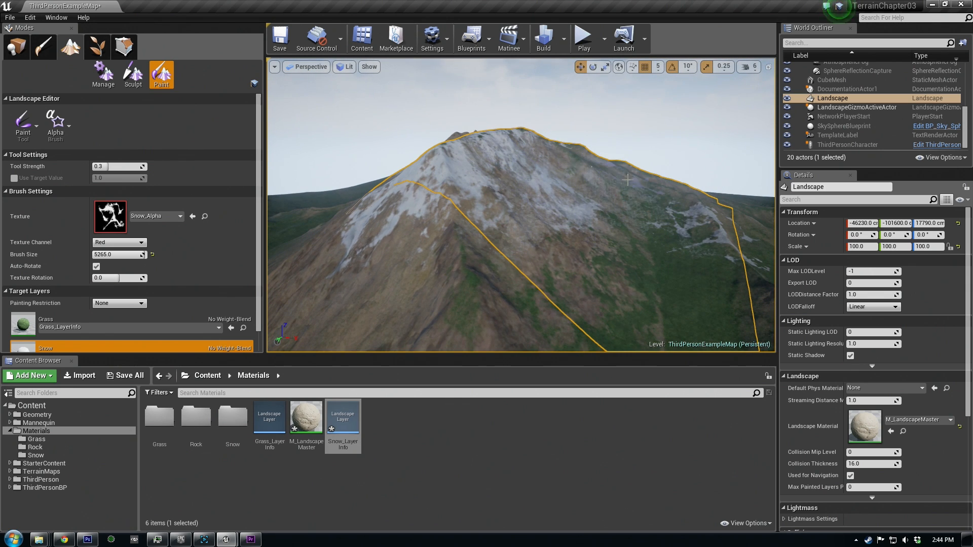
drag(574, 159, 618, 195)
Enlarge the alpha brush to size 6398 and paint snow patches on the neighboring peaks and ridges
key(bracketright)
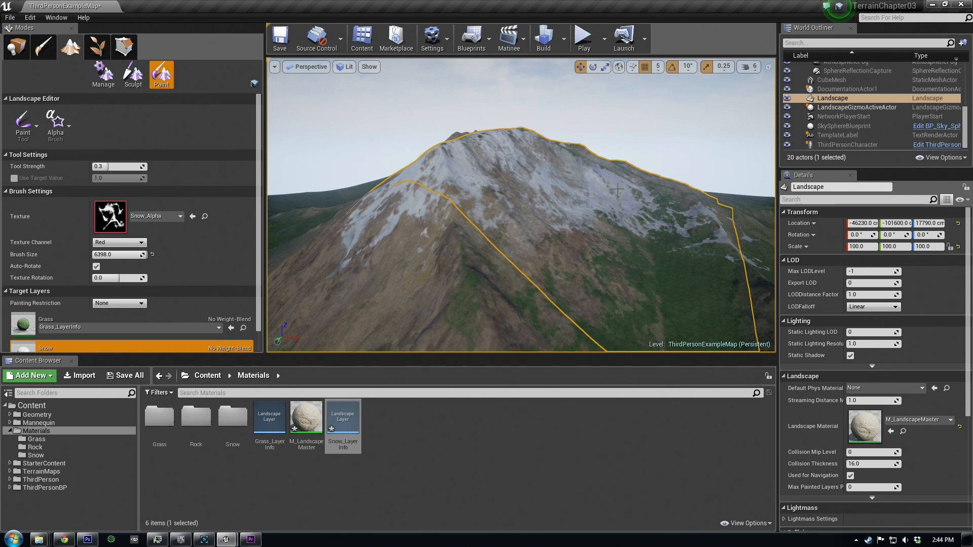
mouse_move(505, 244)
right_down()
mouse_move(534, 208)
mouse_move(539, 228)
mouse_move(264, 272)
right_up()
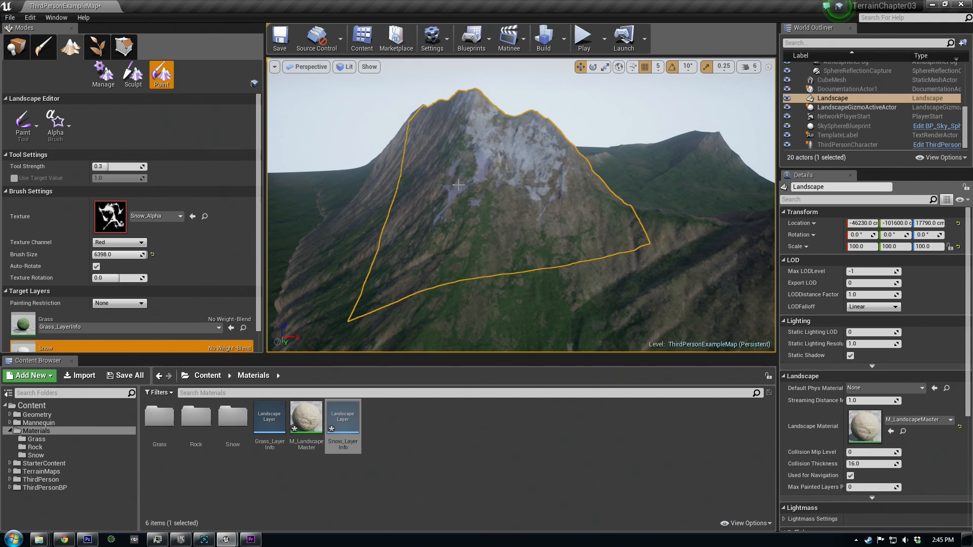
right_drag(583, 190, 639, 189)
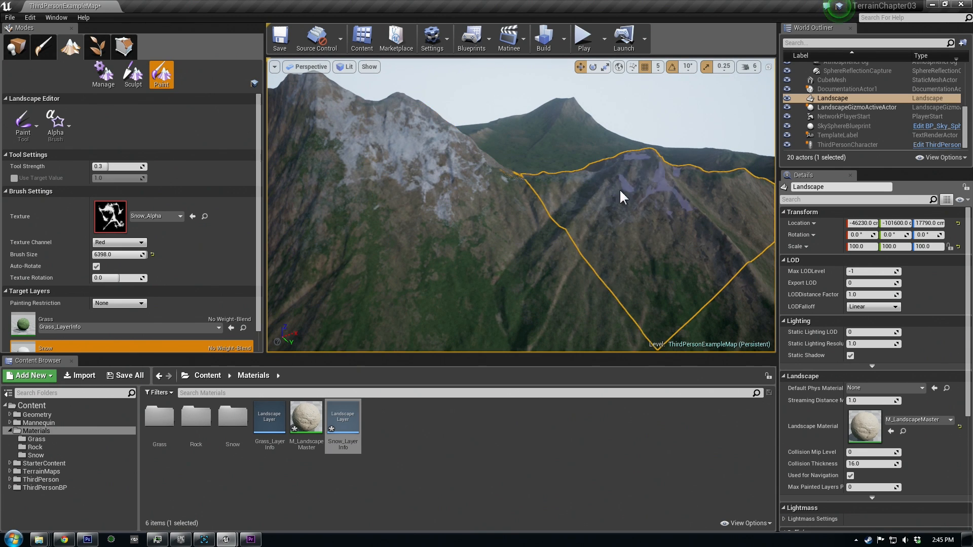
drag(651, 210, 703, 197)
right_drag(710, 229, 507, 150)
mouse_move(424, 142)
right_down()
mouse_move(612, 203)
mouse_move(497, 187)
mouse_move(583, 190)
mouse_move(598, 195)
mouse_move(481, 187)
mouse_move(553, 184)
right_up()
right_drag(696, 222, 415, 221)
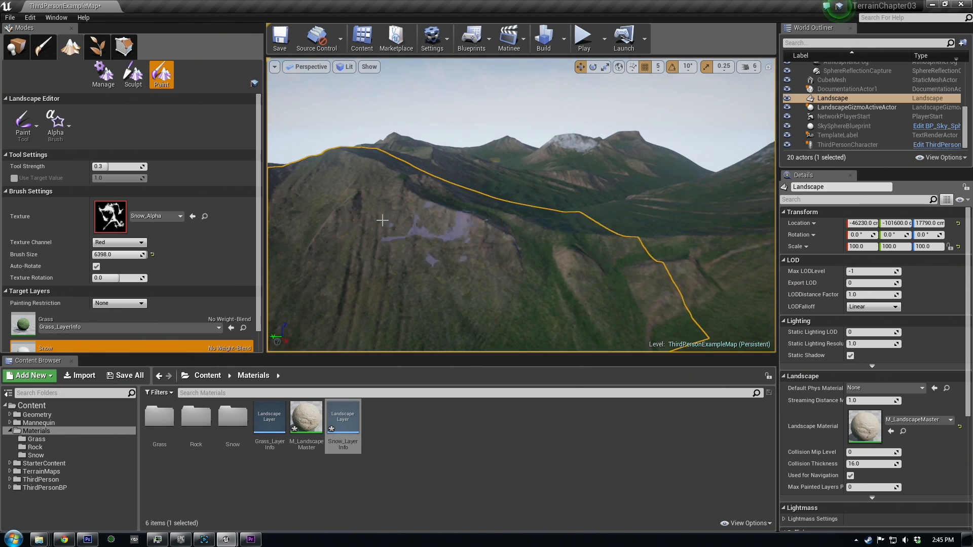
right_drag(507, 243, 557, 248)
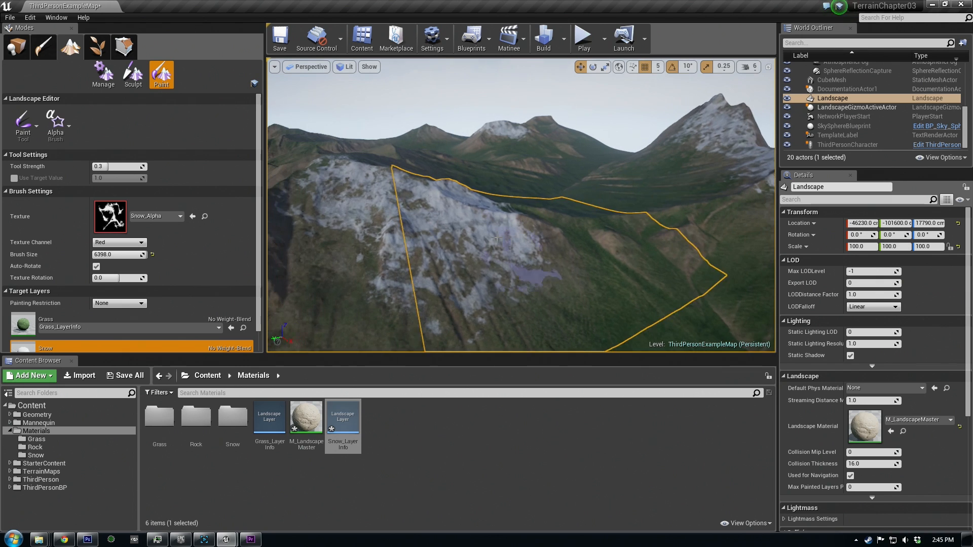
Change the landscape paint brush back to the Circle type
click(56, 124)
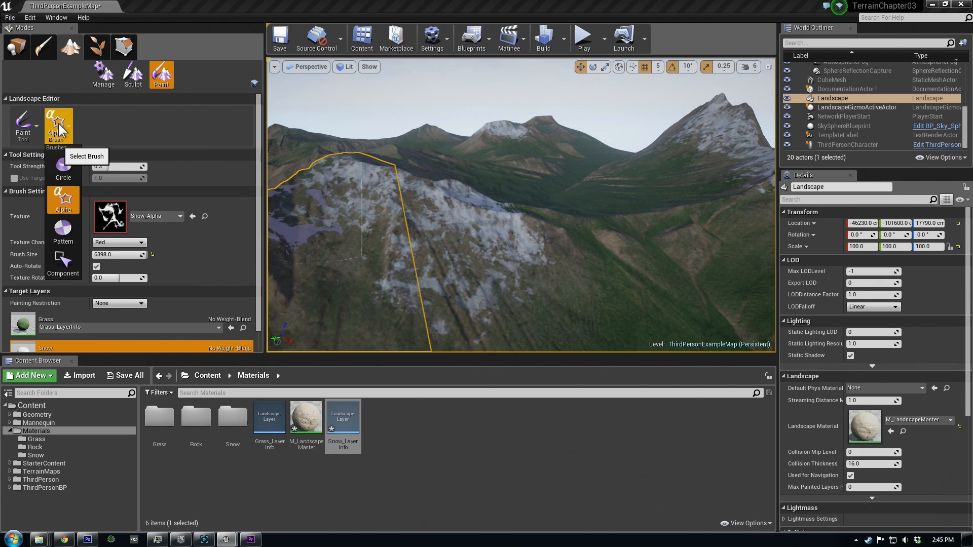
click(77, 166)
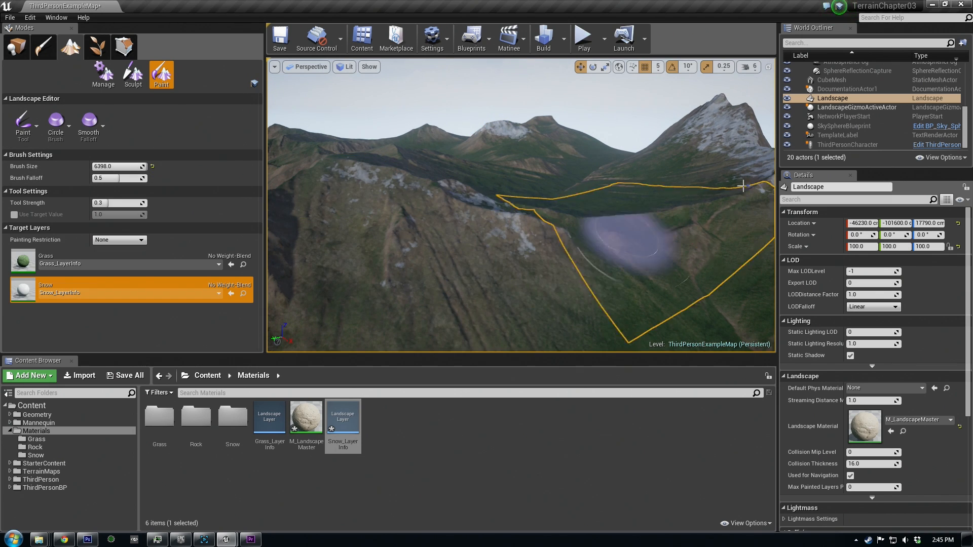
Inspect the painted rock, grass and snow layers across the terrain from several distant and close viewpoints
right_drag(614, 229, 649, 166)
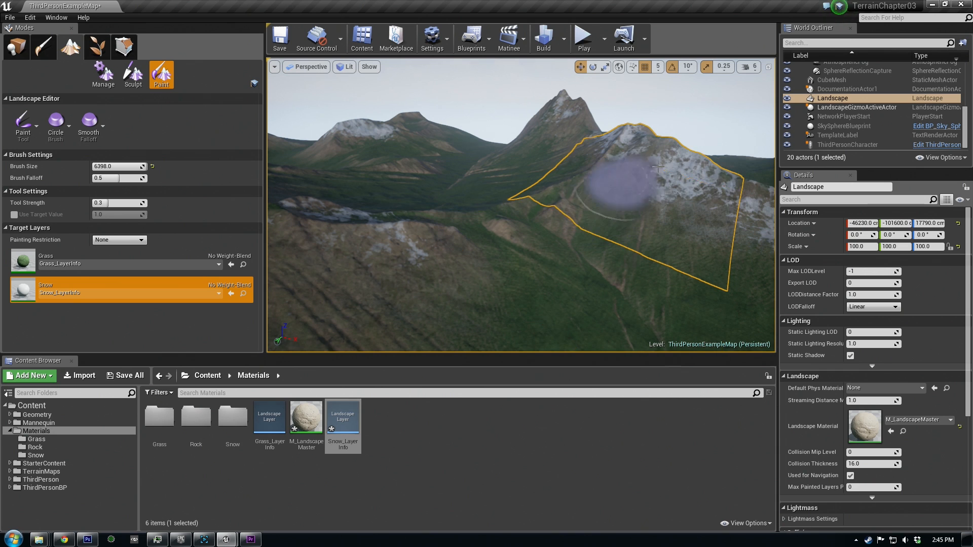
mouse_move(432, 226)
right_down()
mouse_move(423, 211)
mouse_move(395, 208)
mouse_move(413, 215)
mouse_move(442, 207)
mouse_move(489, 230)
mouse_move(529, 232)
mouse_move(527, 218)
mouse_move(492, 214)
mouse_move(420, 240)
right_up()
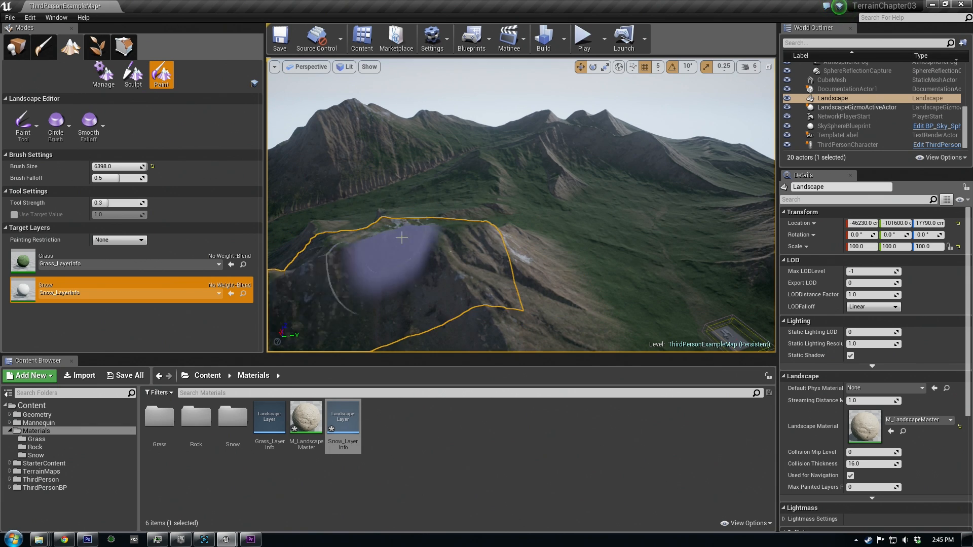
mouse_move(558, 269)
right_down()
mouse_move(529, 246)
mouse_move(555, 236)
mouse_move(529, 238)
mouse_move(579, 334)
right_up()
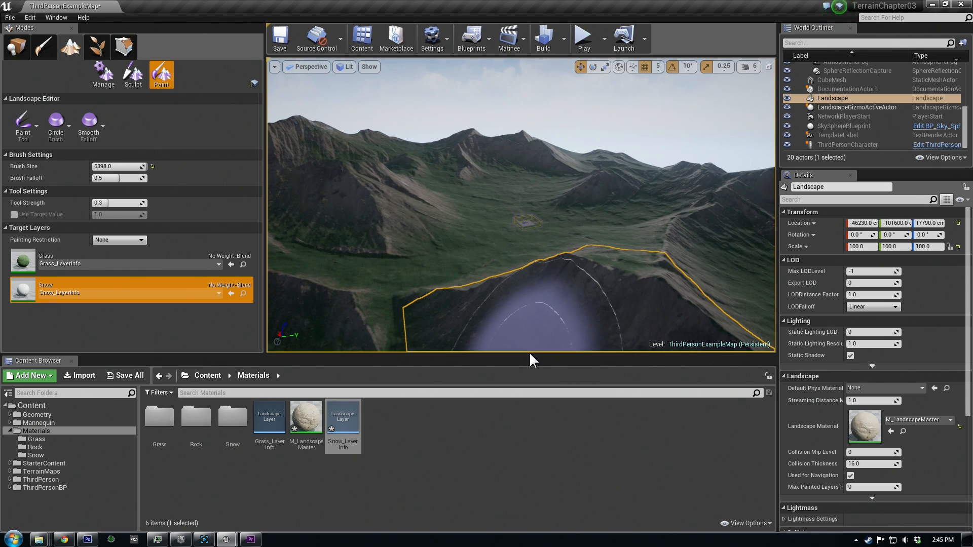
right_drag(529, 347, 552, 343)
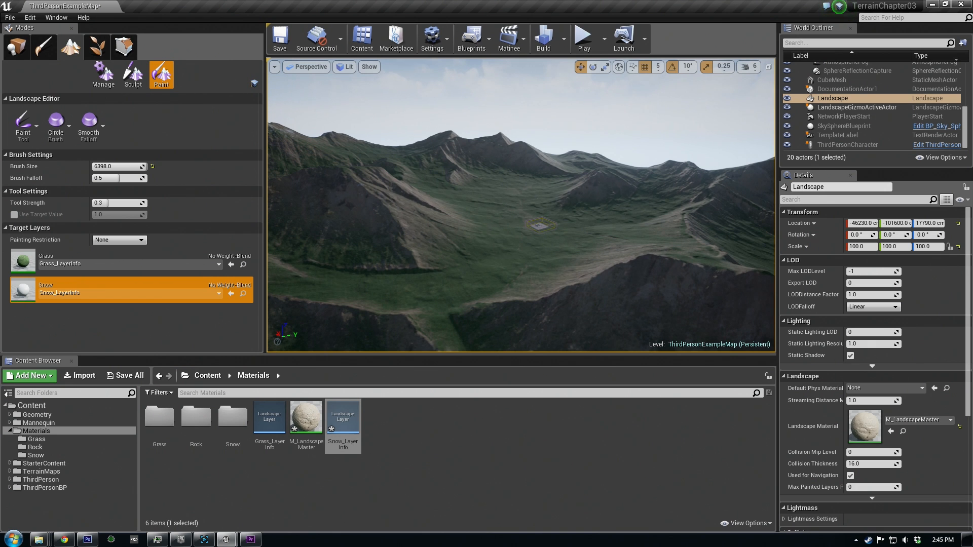
right_drag(553, 343, 589, 348)
mouse_move(526, 268)
right_down()
mouse_move(511, 254)
mouse_move(525, 267)
right_up()
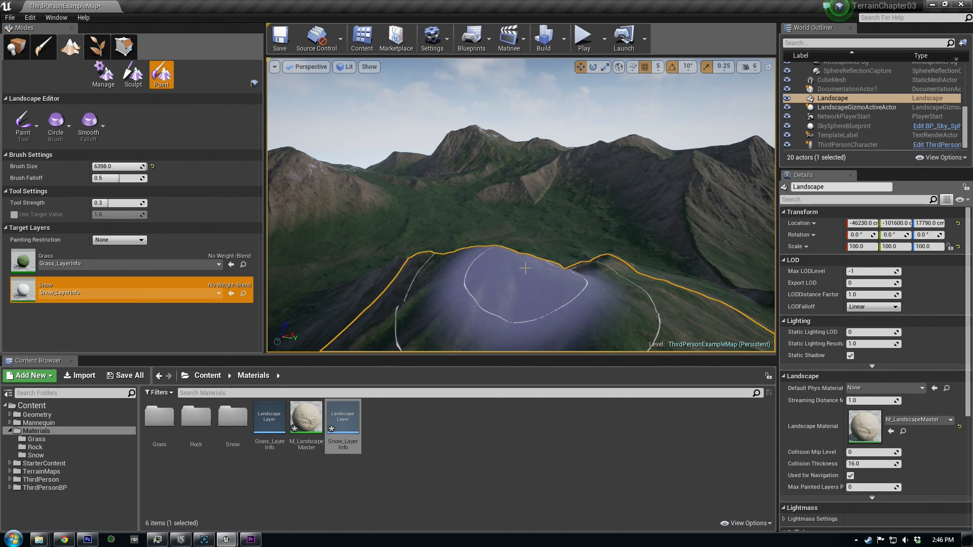
mouse_move(470, 248)
right_down()
mouse_move(459, 253)
mouse_move(530, 250)
mouse_move(519, 228)
mouse_move(469, 247)
mouse_move(448, 271)
mouse_move(441, 245)
right_up()
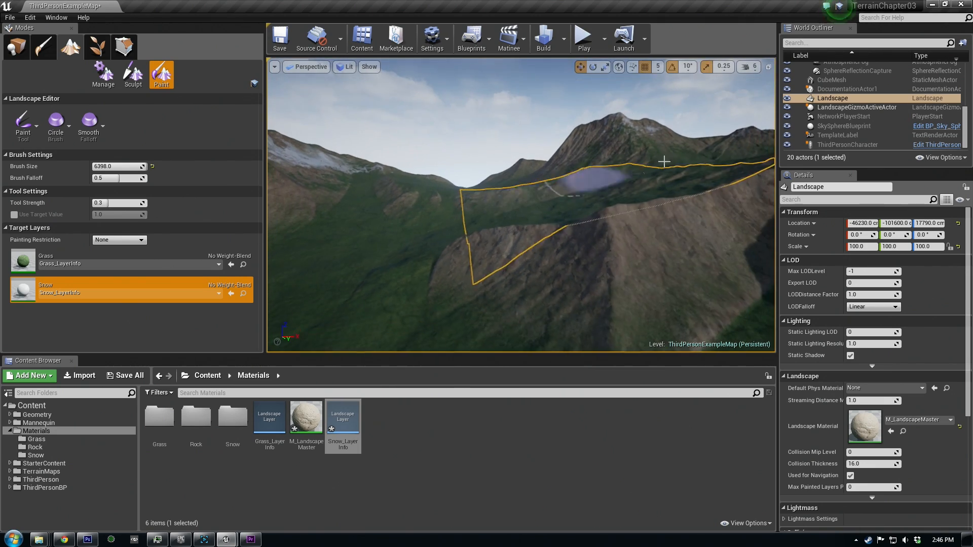